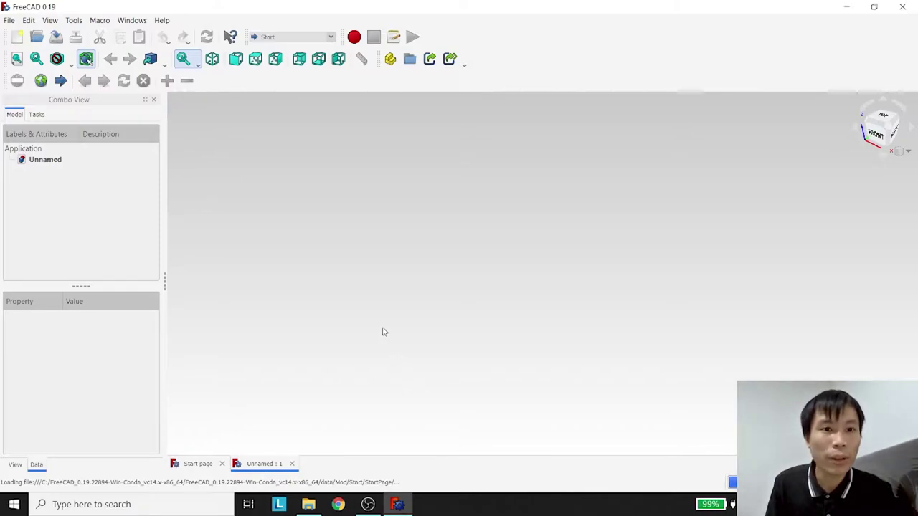
Open the Preferences and apply the Behave-dark style sheet.
left_click(29, 21)
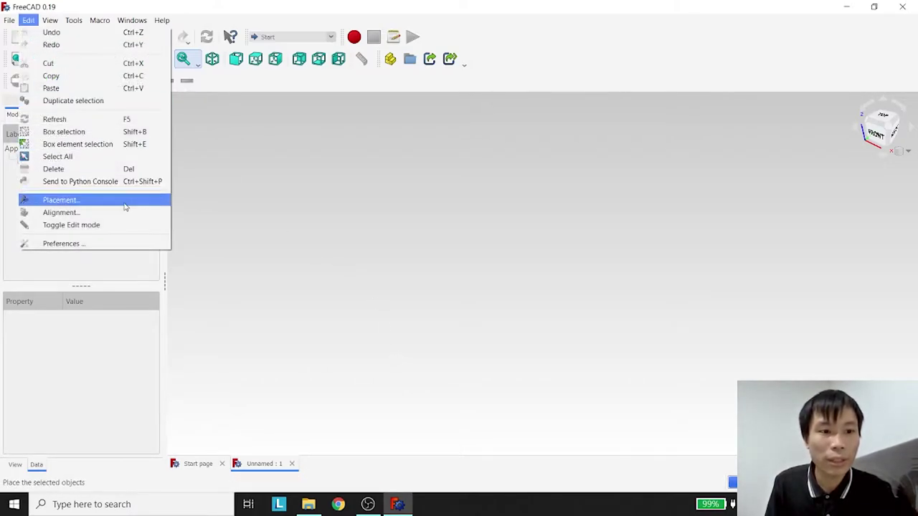
left_click(132, 244)
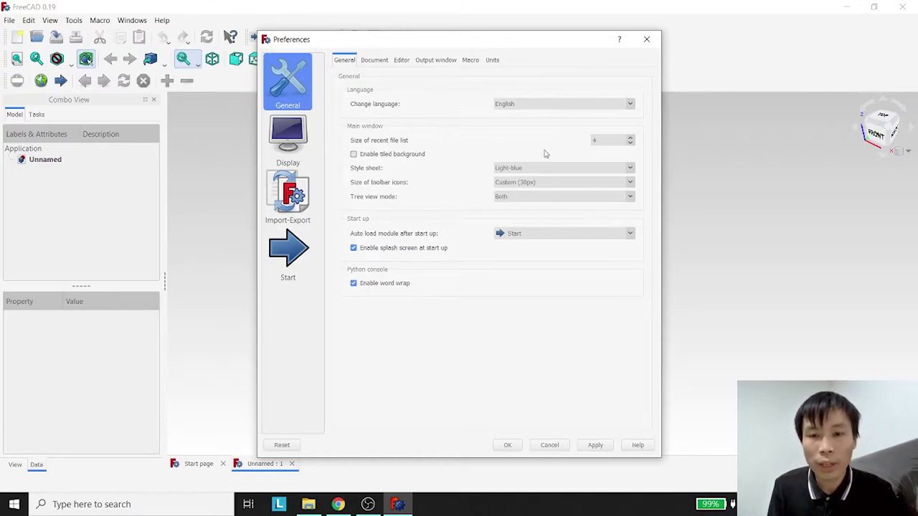
left_click(628, 170)
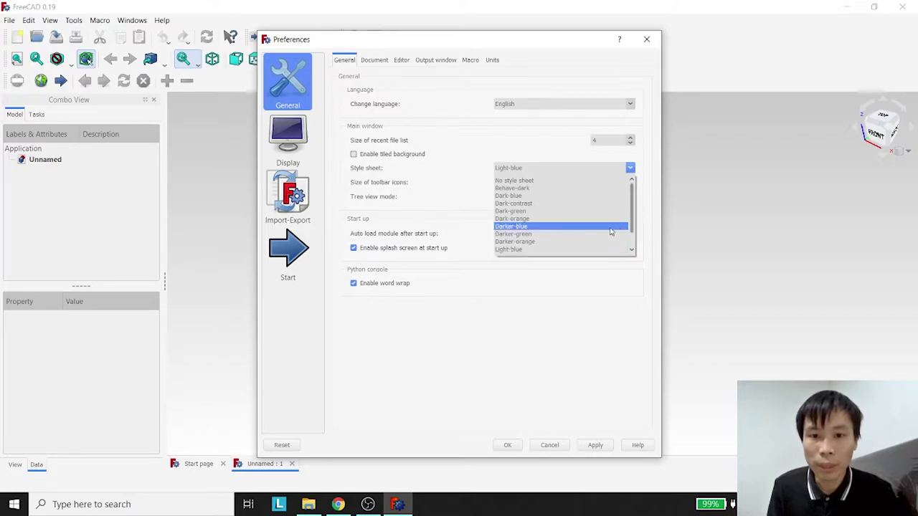
left_click(538, 188)
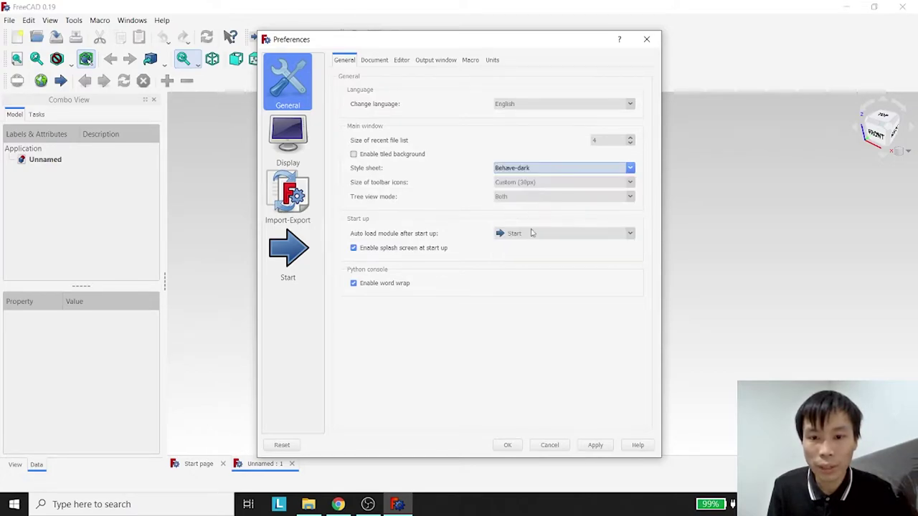
left_click(595, 445)
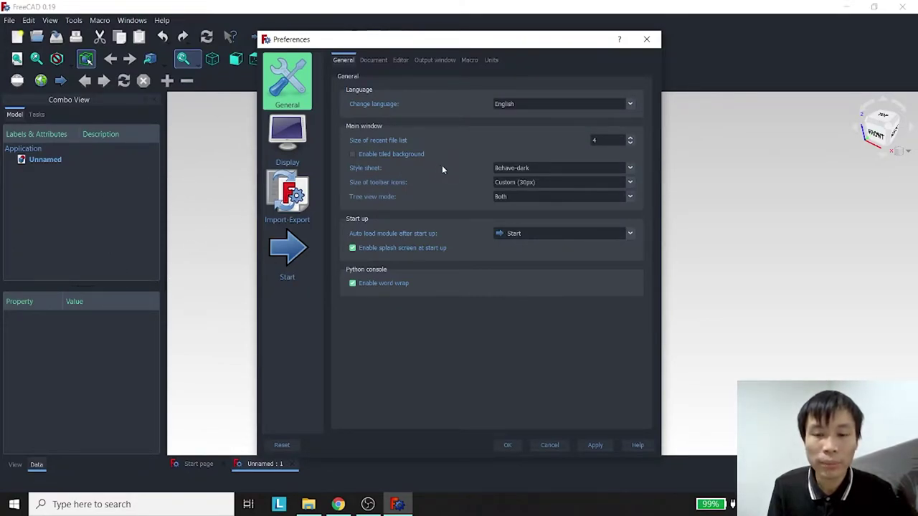
Revert the style sheet to Light-blue, apply it, and show the Units page.
left_click(630, 169)
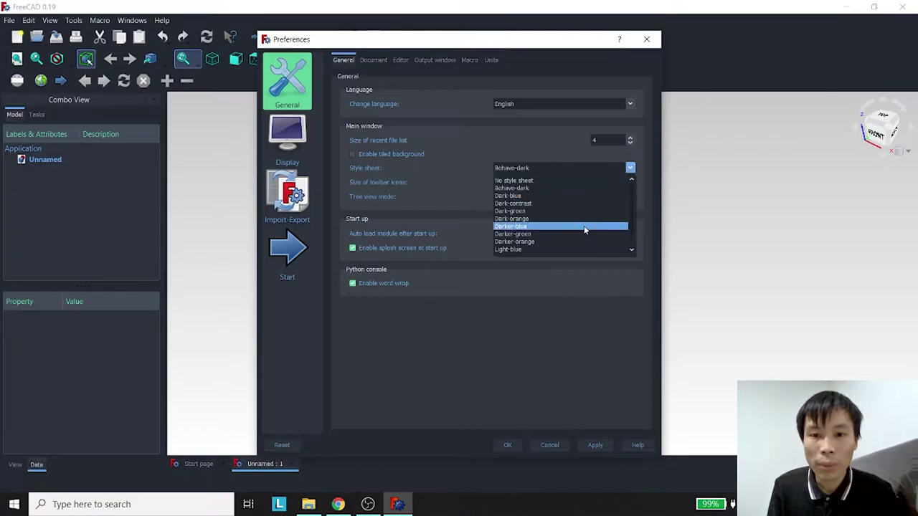
left_click(550, 247)
left_click(596, 446)
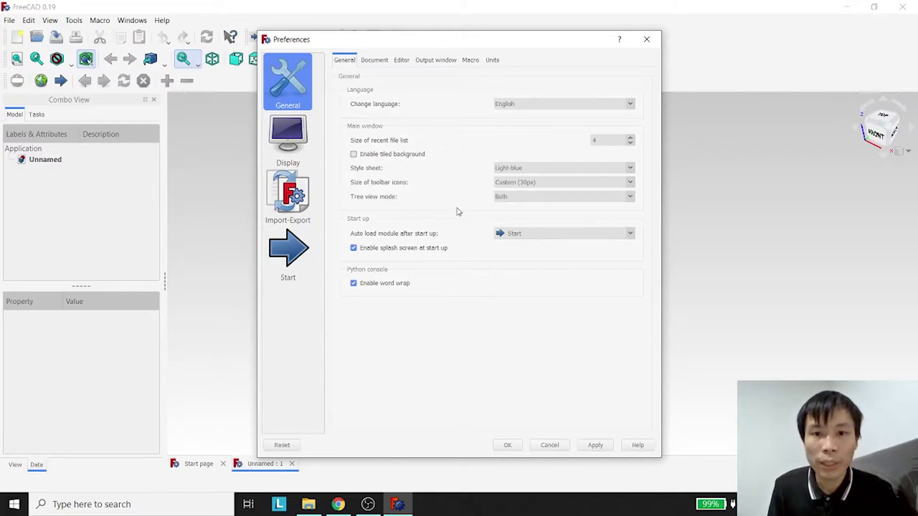
left_click(492, 62)
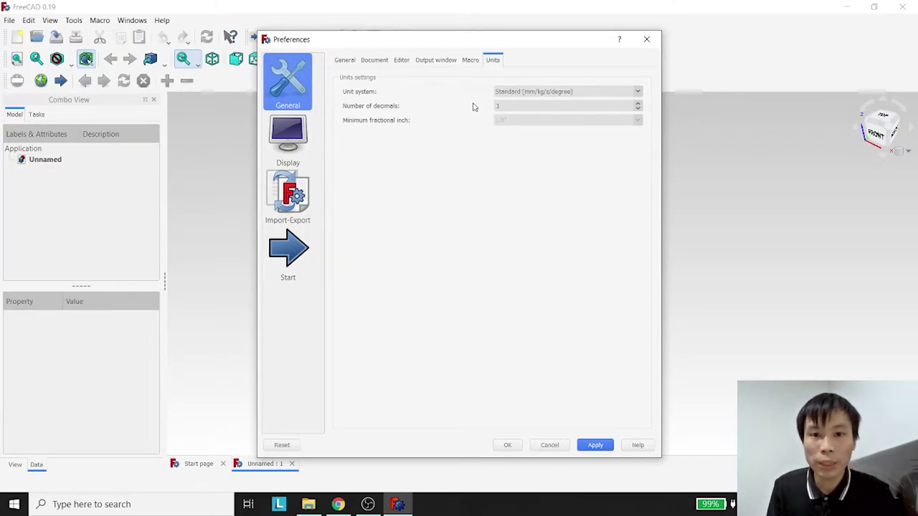
Keep the Standard (mm/kg/s/degree) unit system and show the Display 3D View page.
left_click(637, 91)
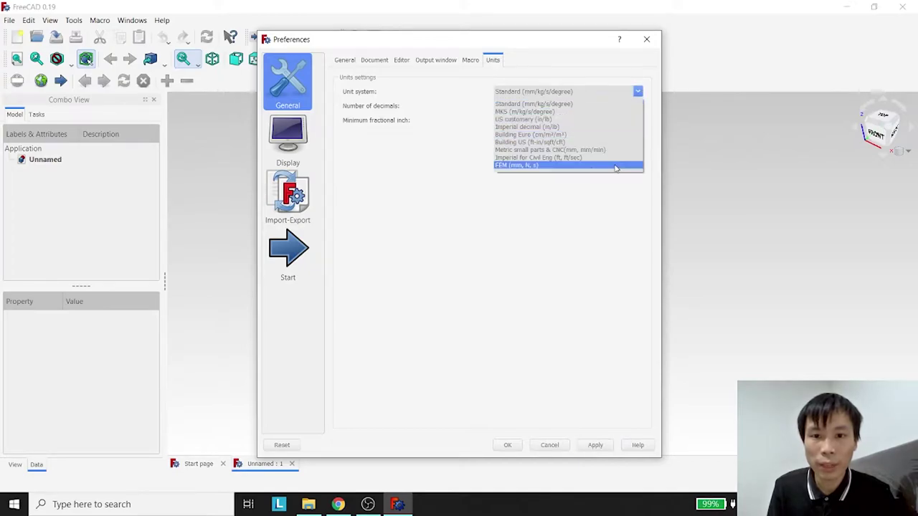
left_click(638, 92)
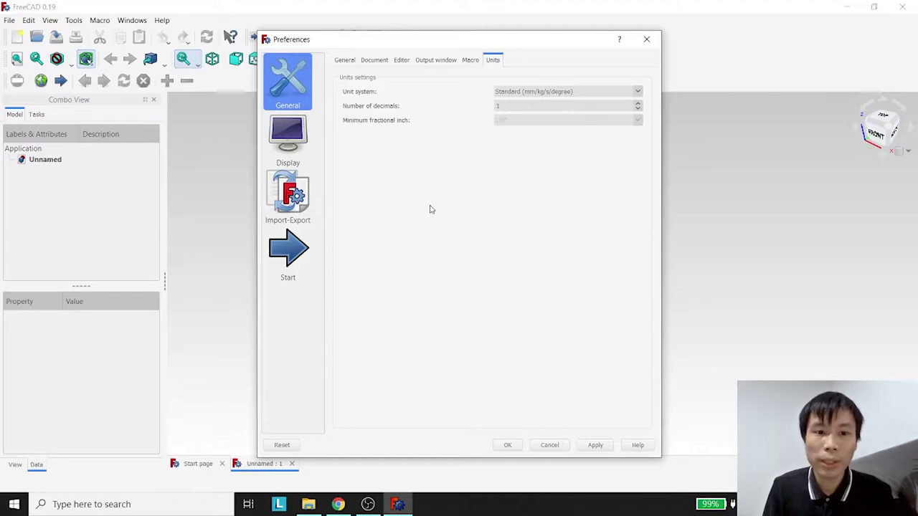
left_click(298, 143)
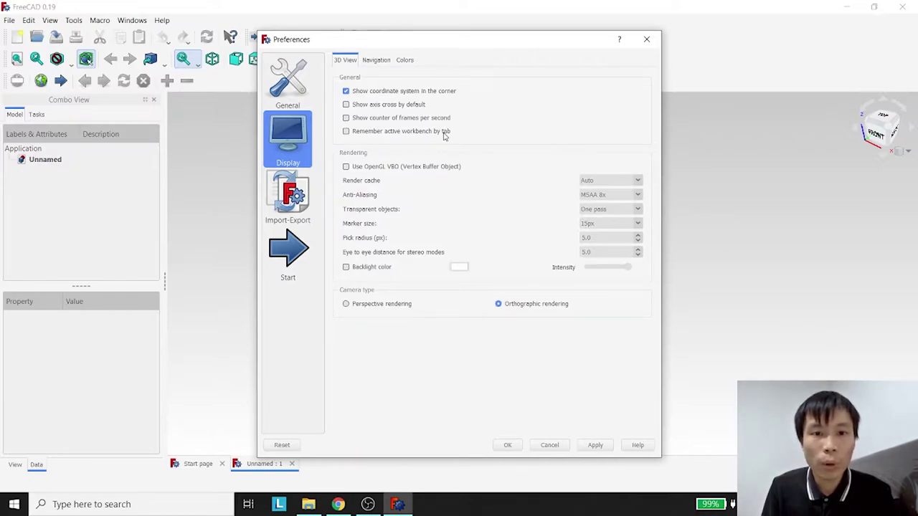
Show the axis cross by default and apply a simple-colour background.
left_click(346, 105)
left_click(595, 445)
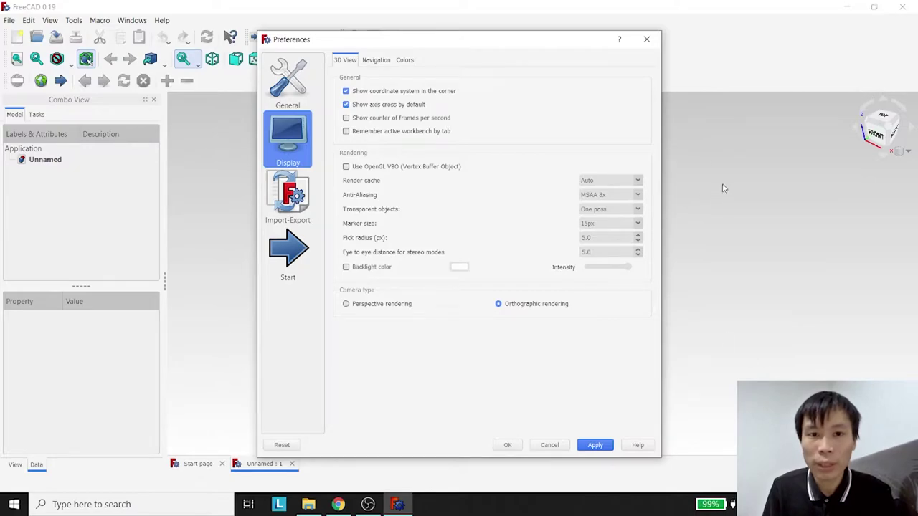
left_click(405, 61)
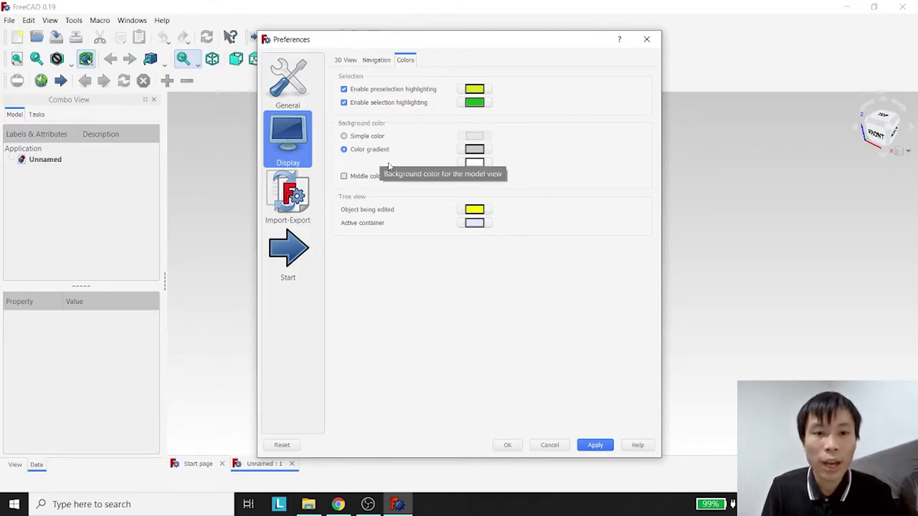
left_click(344, 137)
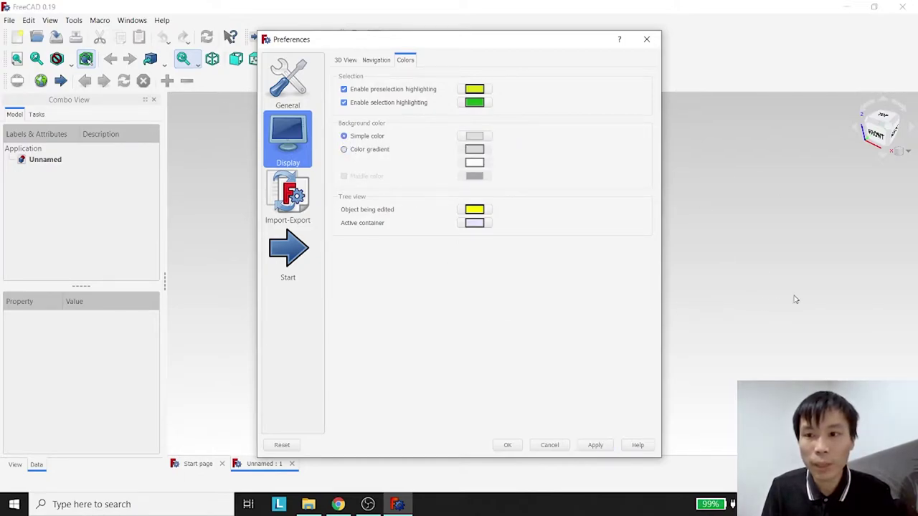
left_click(596, 446)
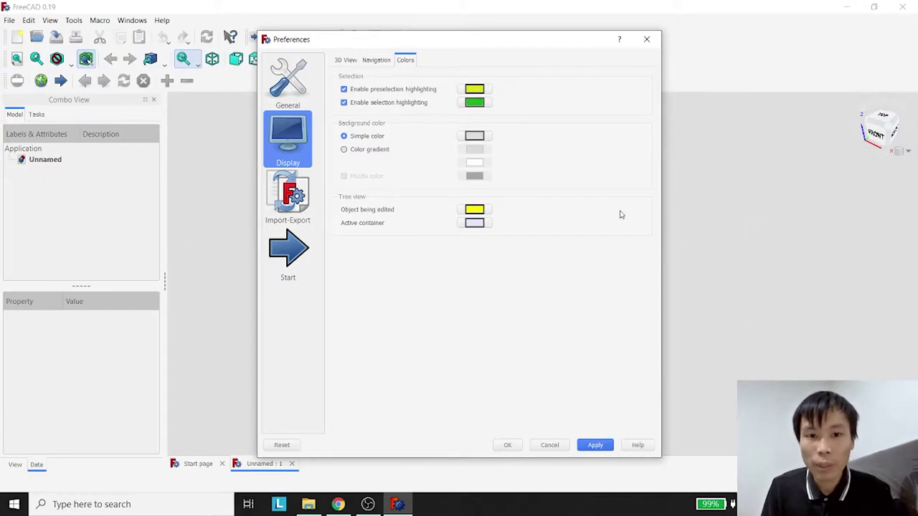
Restore the colour gradient background, leaving its first colour unchanged.
left_click(343, 149)
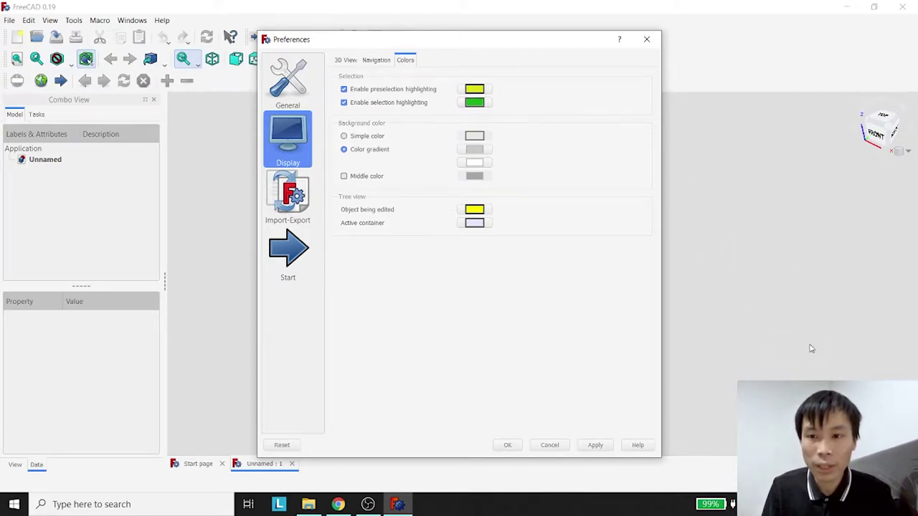
left_click(596, 444)
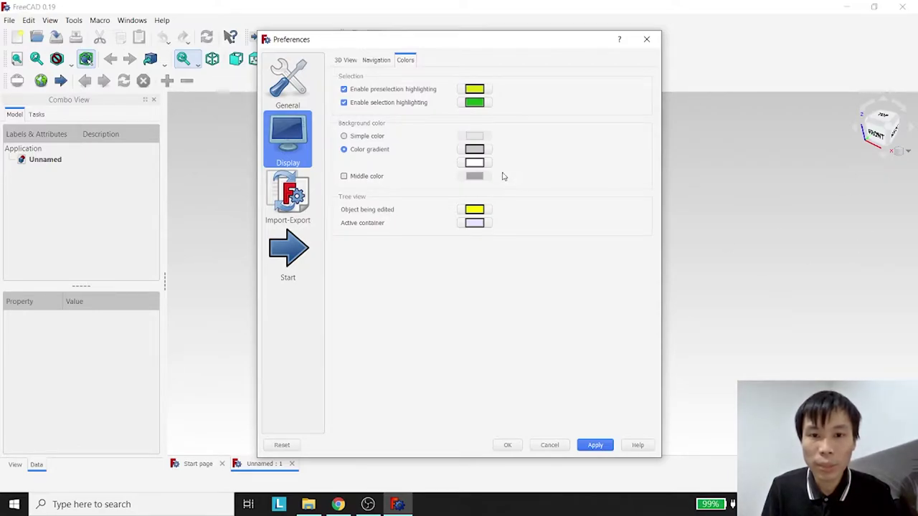
left_click(474, 149)
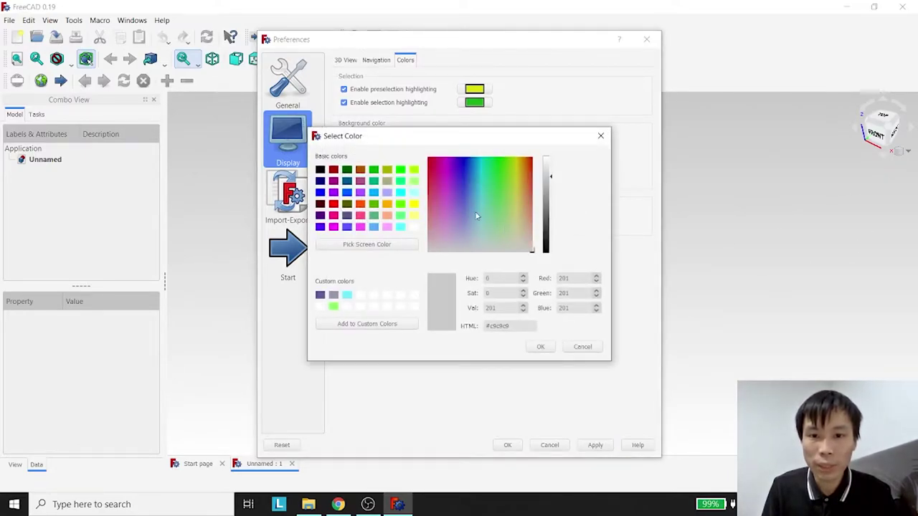
left_click(600, 135)
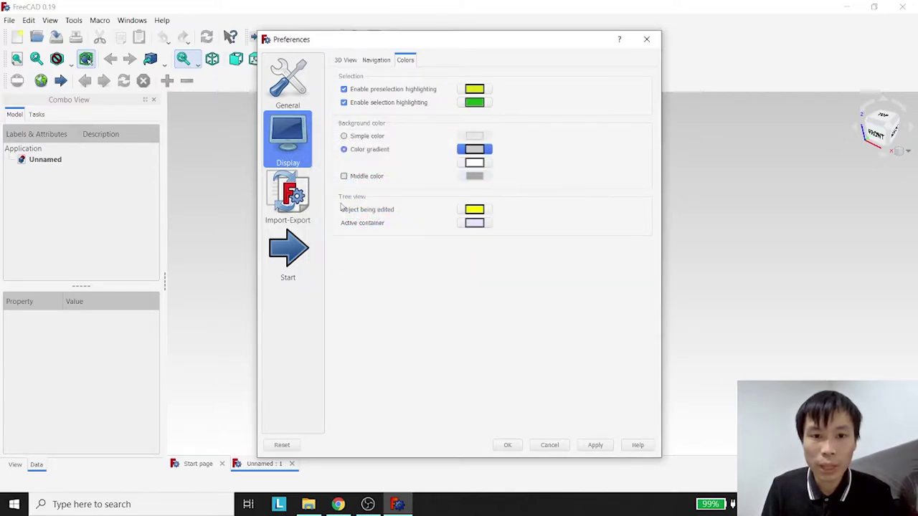
Try a middle gradient colour, remove it again, and close the Preferences.
left_click(343, 176)
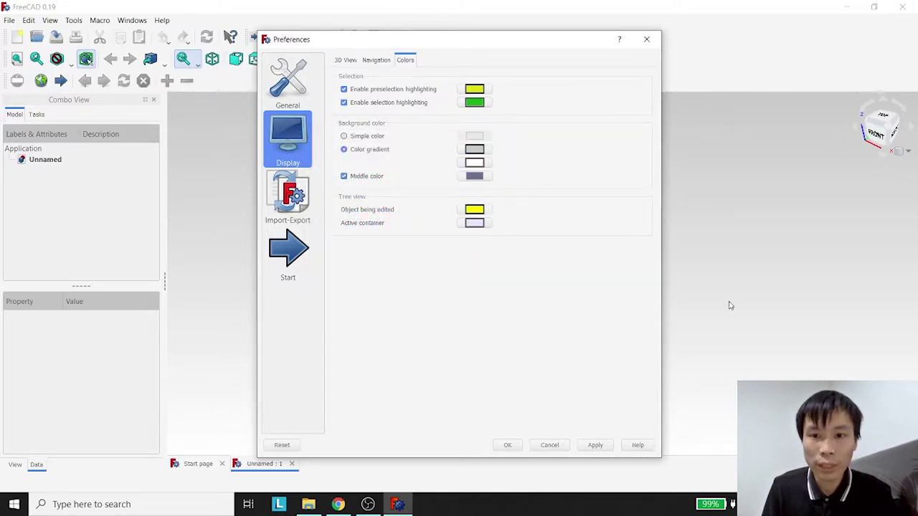
left_click(595, 445)
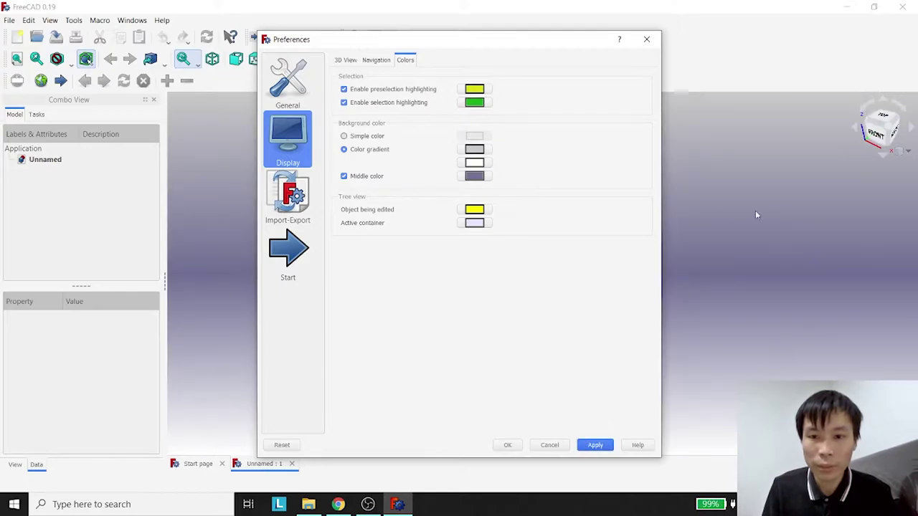
left_click(343, 176)
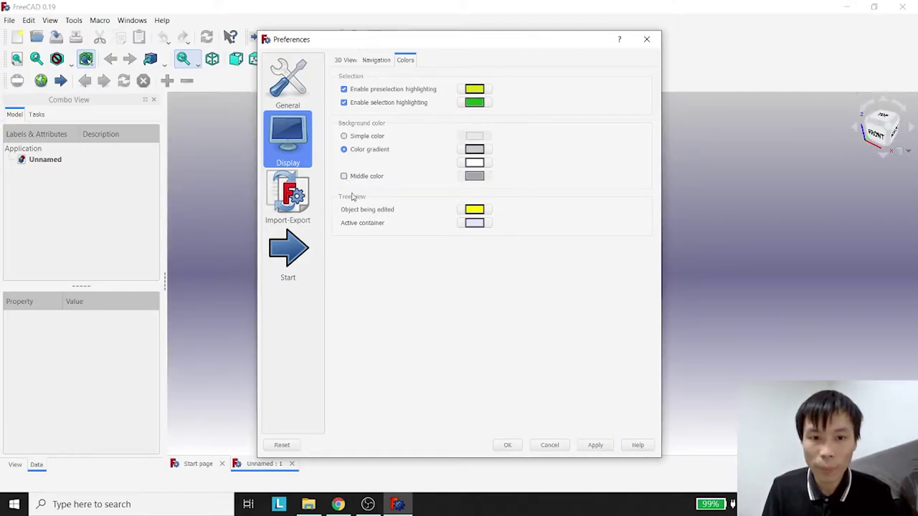
left_click(583, 446)
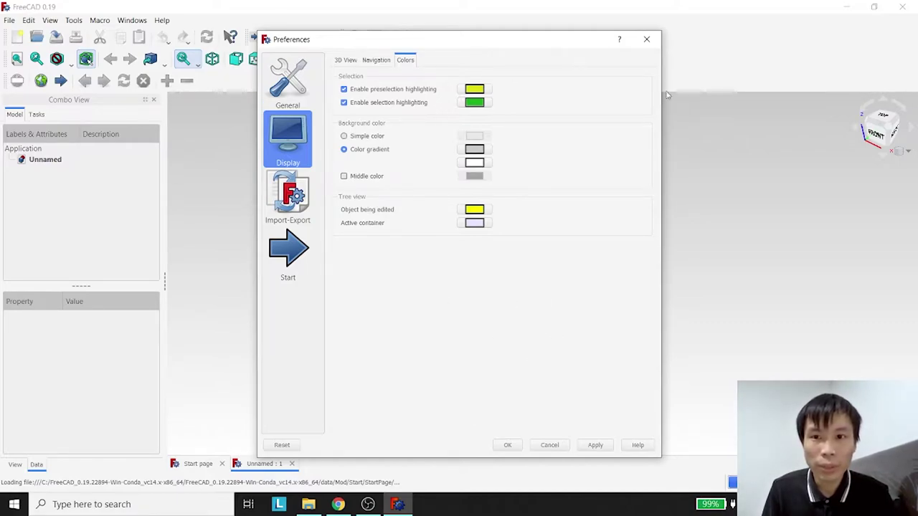
left_click(646, 39)
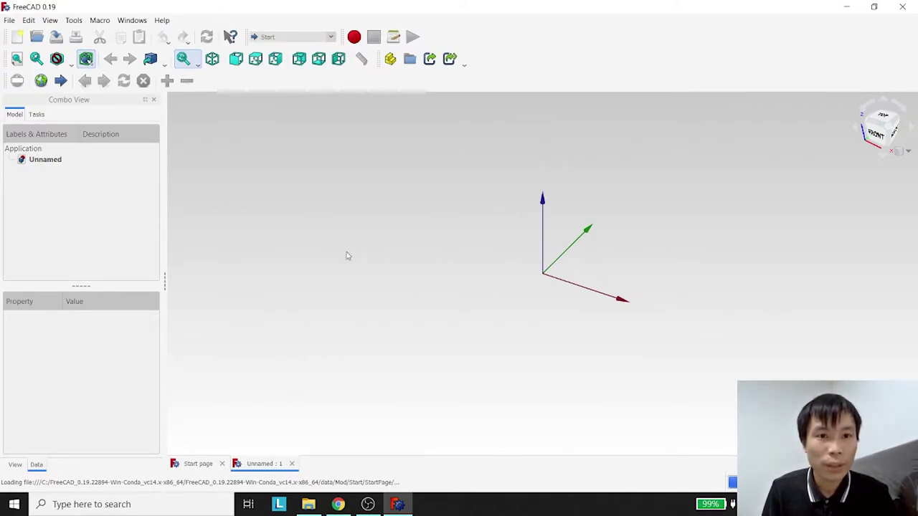
Switch to the Sketcher workbench and reopen the Preferences window.
left_click(330, 37)
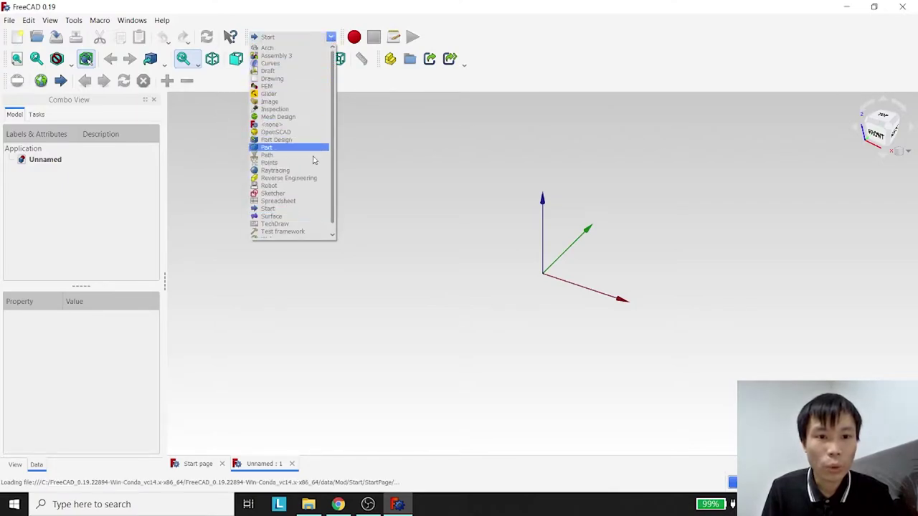
left_click(304, 194)
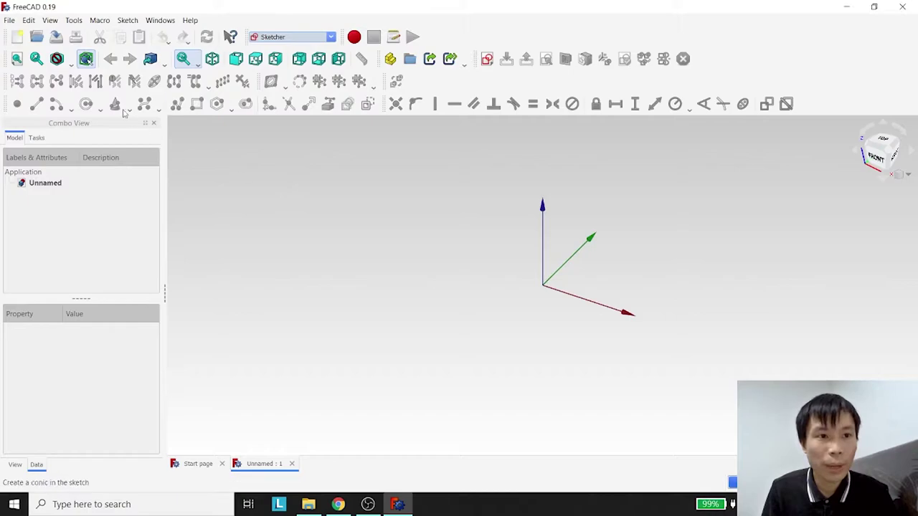
left_click(29, 20)
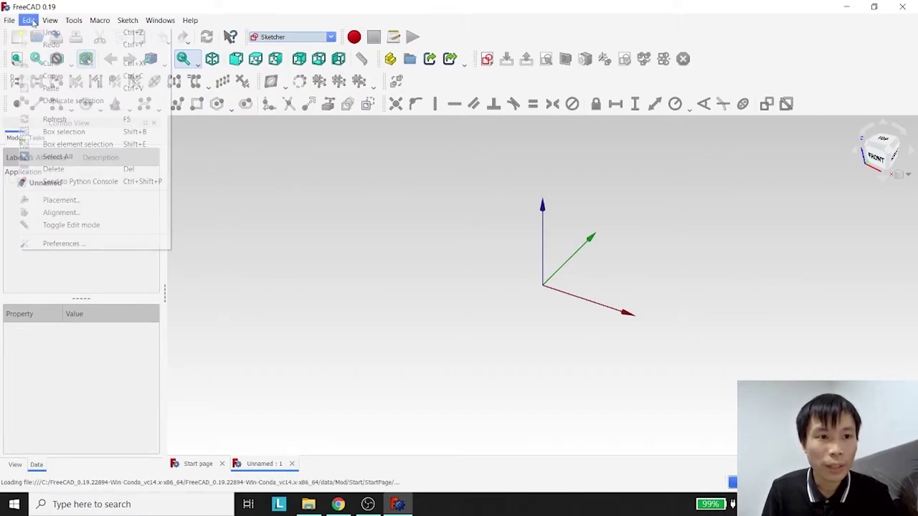
left_click(63, 244)
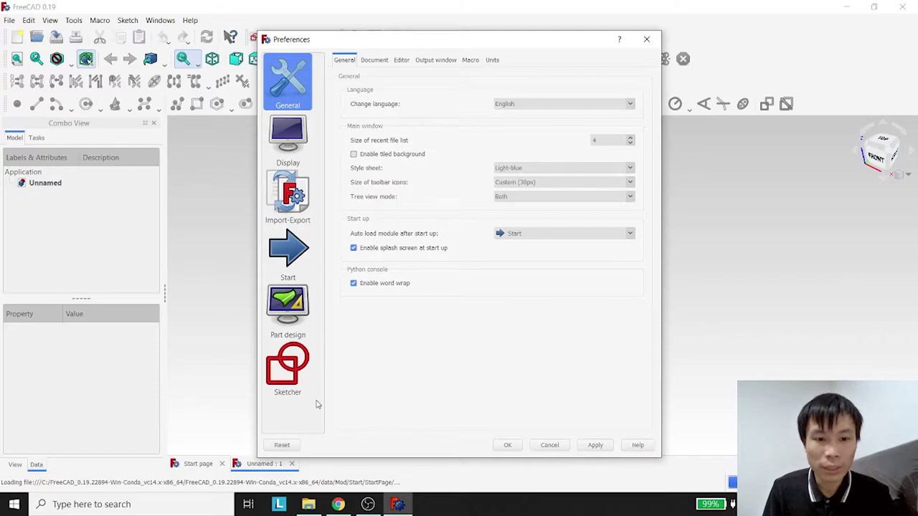
Browse the Part design settings and shape colours, then show the Sketcher General page.
left_click(292, 313)
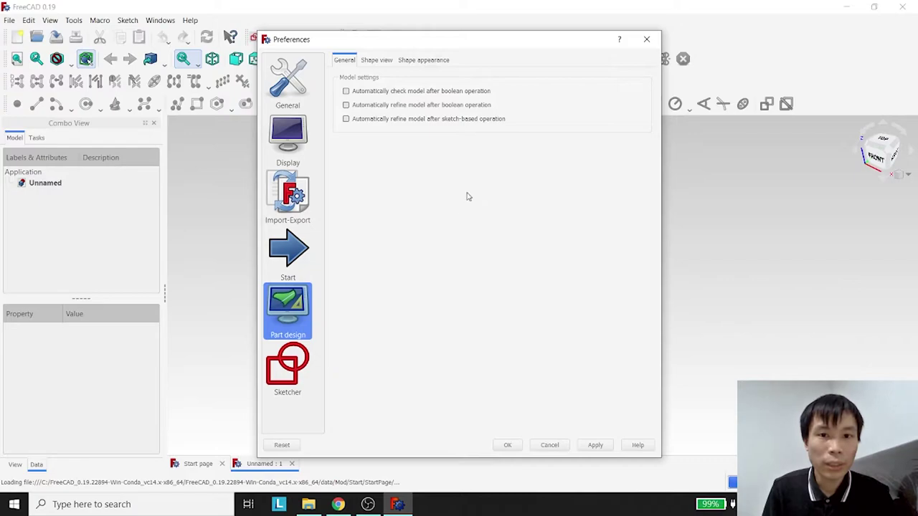
left_click(424, 61)
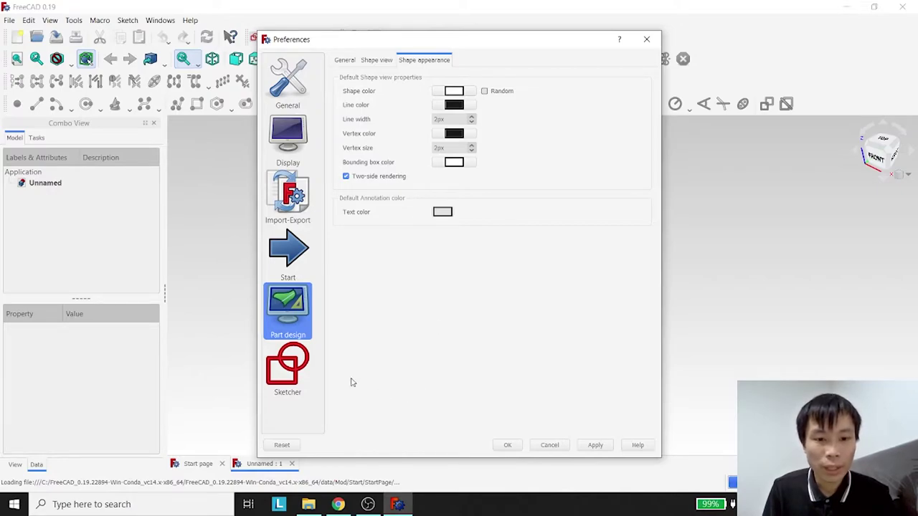
left_click(291, 384)
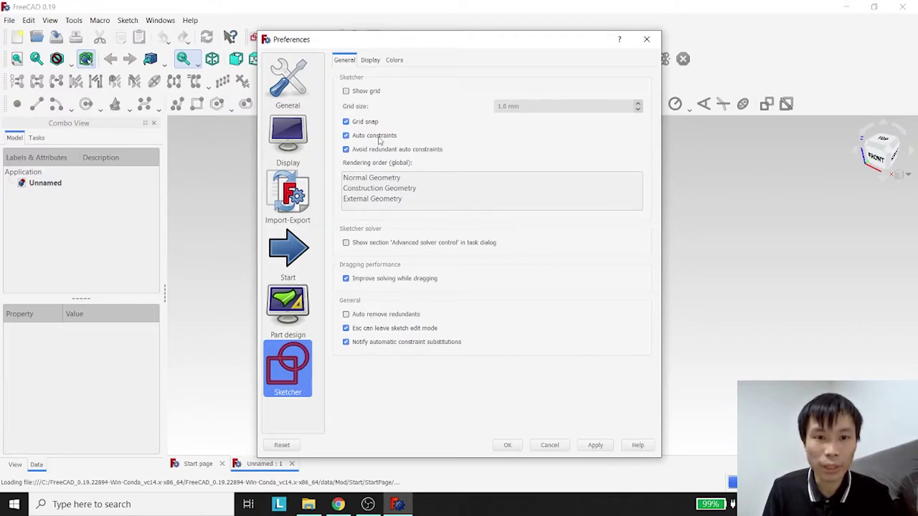
Enable Show grid for sketches, review the Sketcher colours, then apply and close Preferences.
left_click(347, 91)
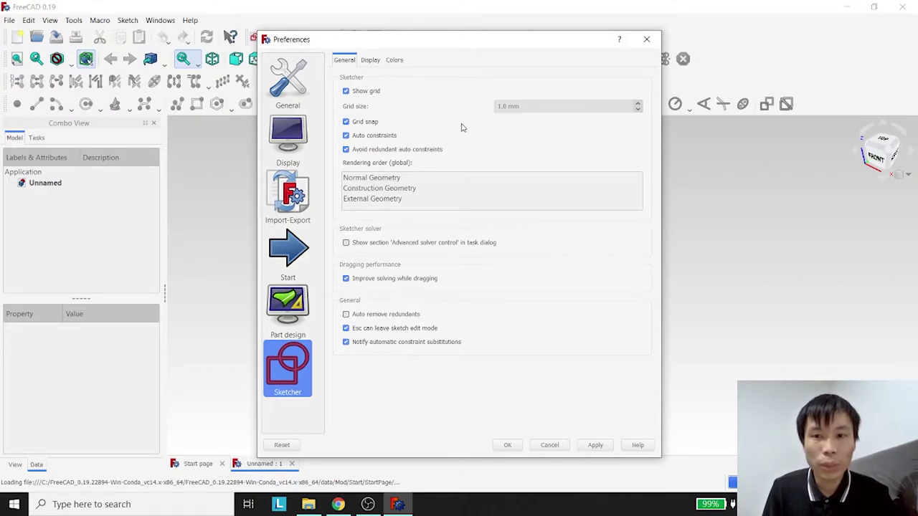
left_click(396, 61)
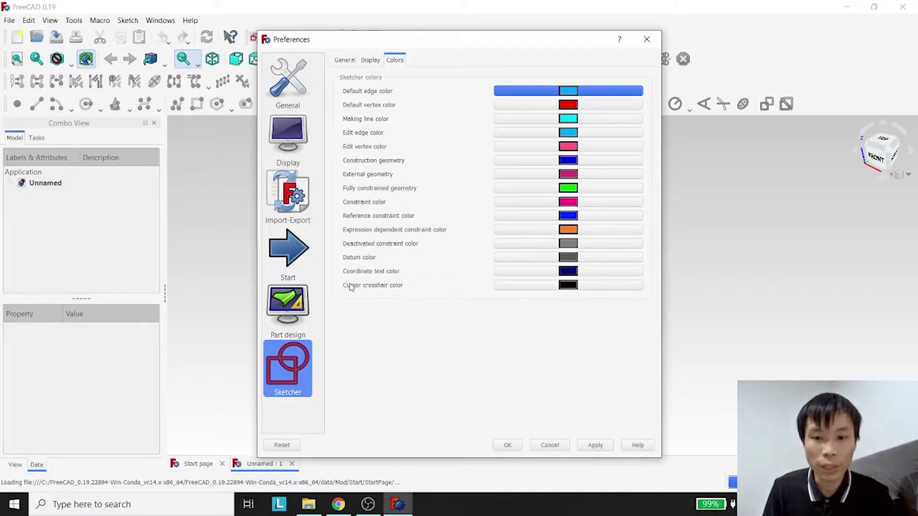
left_click(601, 448)
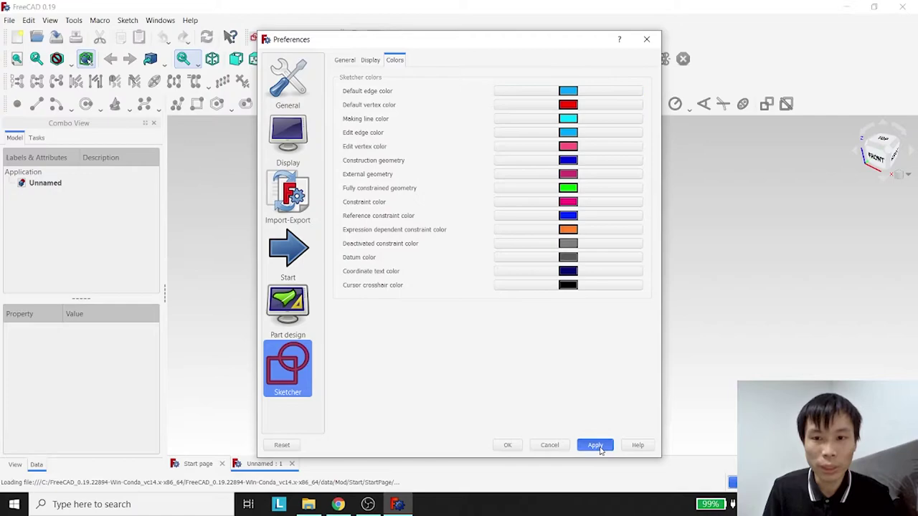
left_click(651, 44)
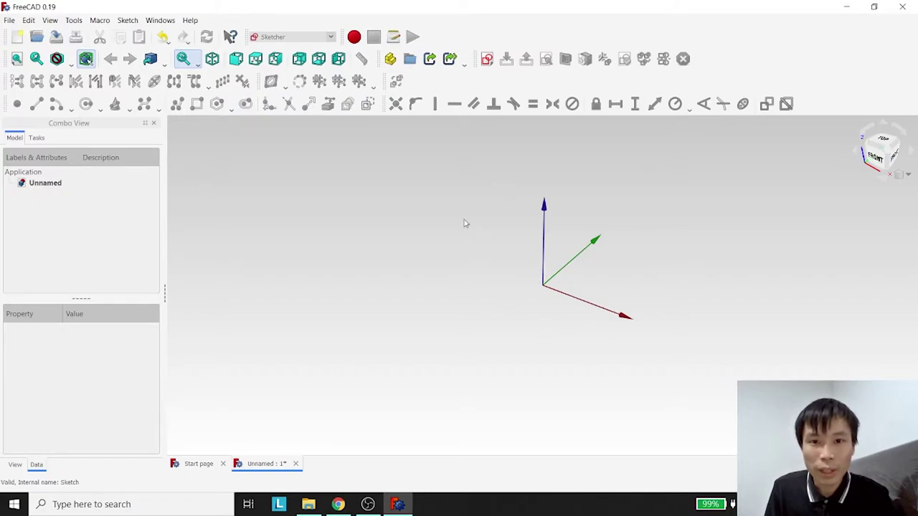
Create a new sketch on the XY plane and bring up the Sketcher preferences.
left_click(487, 58)
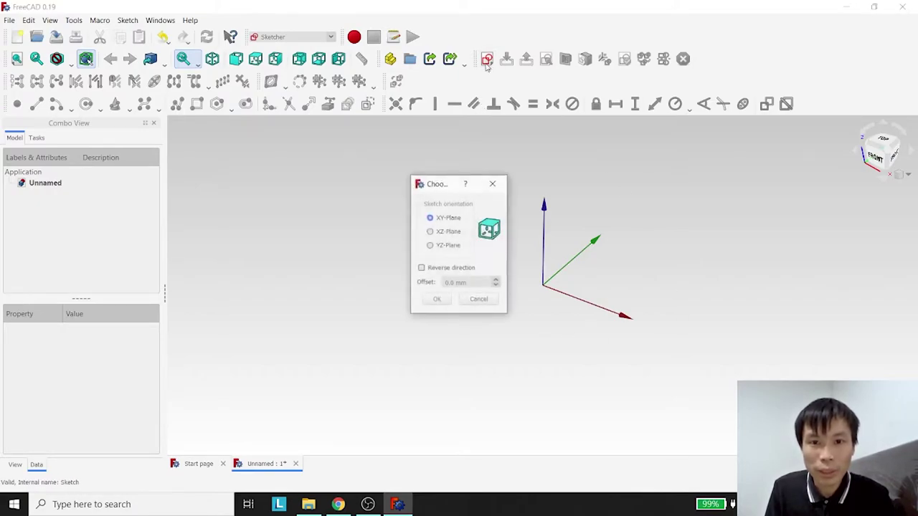
left_click(436, 299)
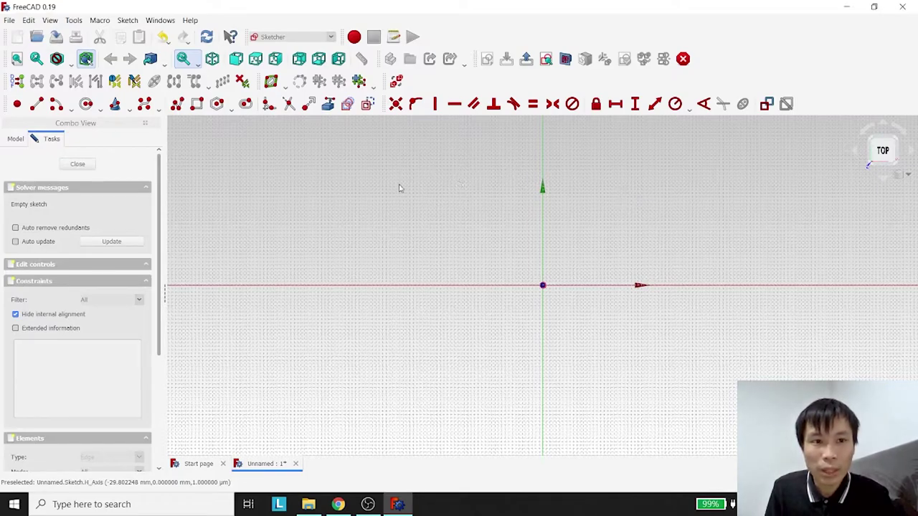
left_click(29, 20)
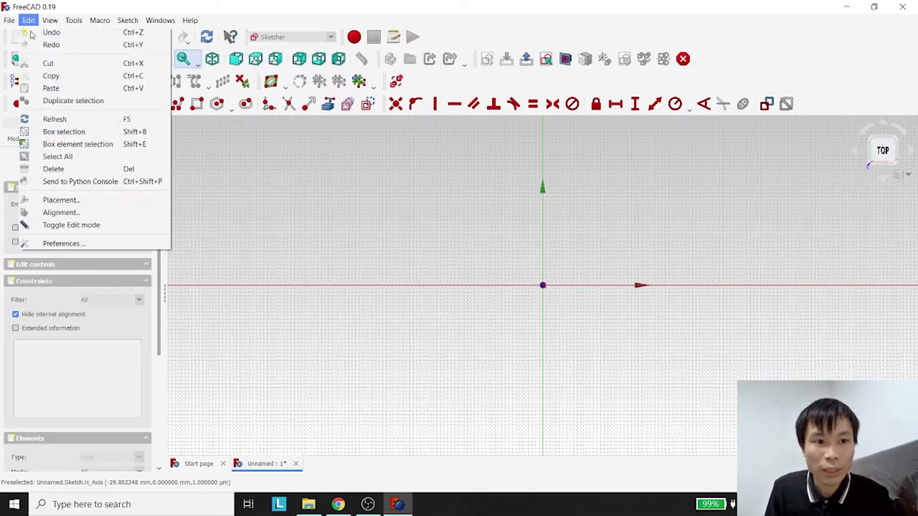
left_click(64, 243)
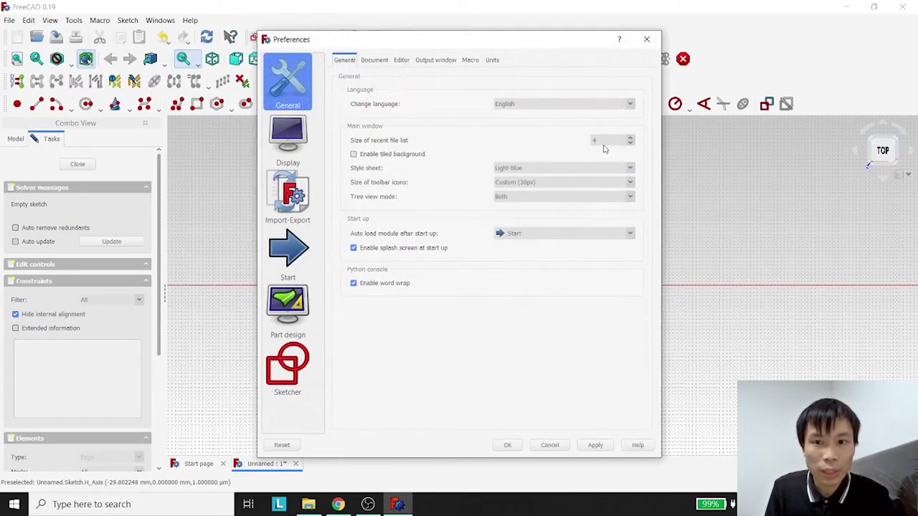
left_click(297, 367)
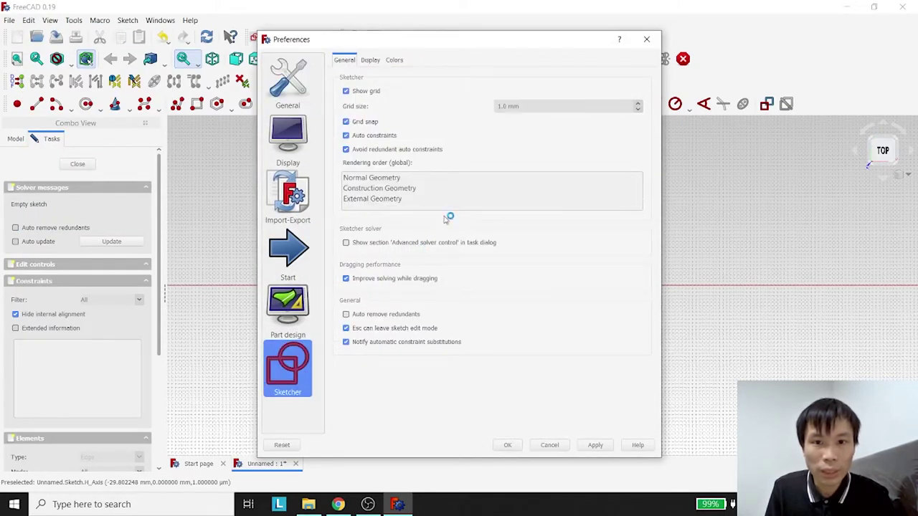
Set the Sketcher grid size to 10 mm, confirm it, and leave sketch editing.
double_click(629, 105)
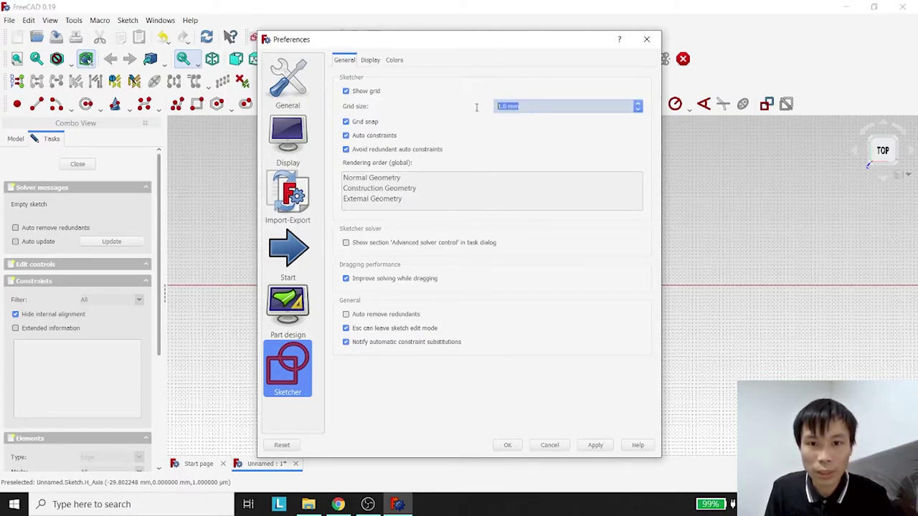
type("10")
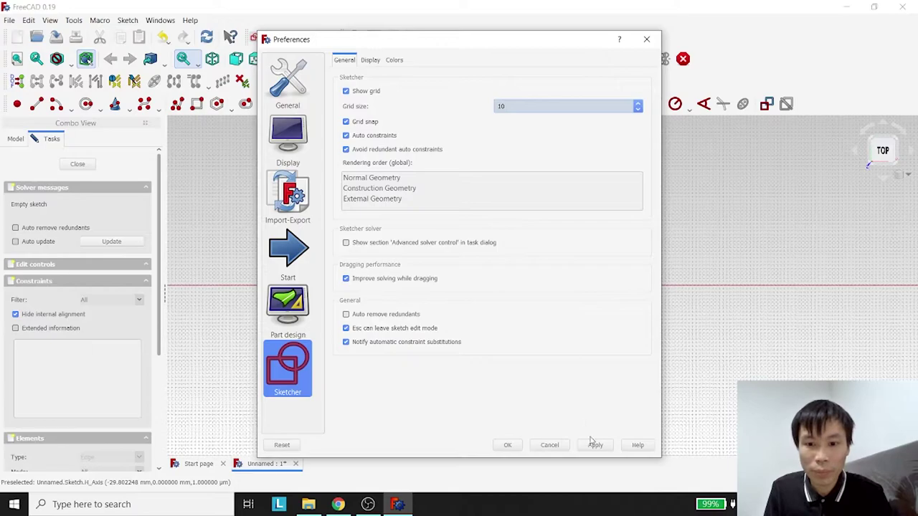
left_click(592, 445)
left_click(507, 445)
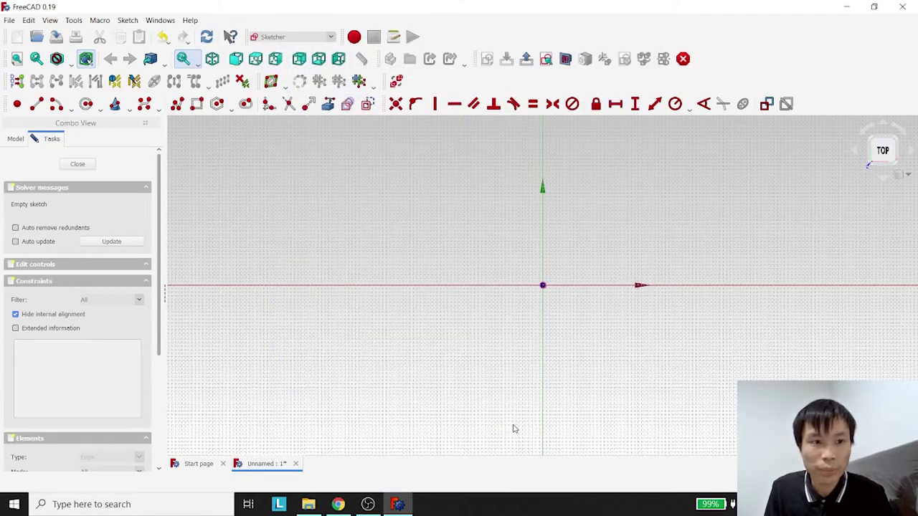
left_click(77, 163)
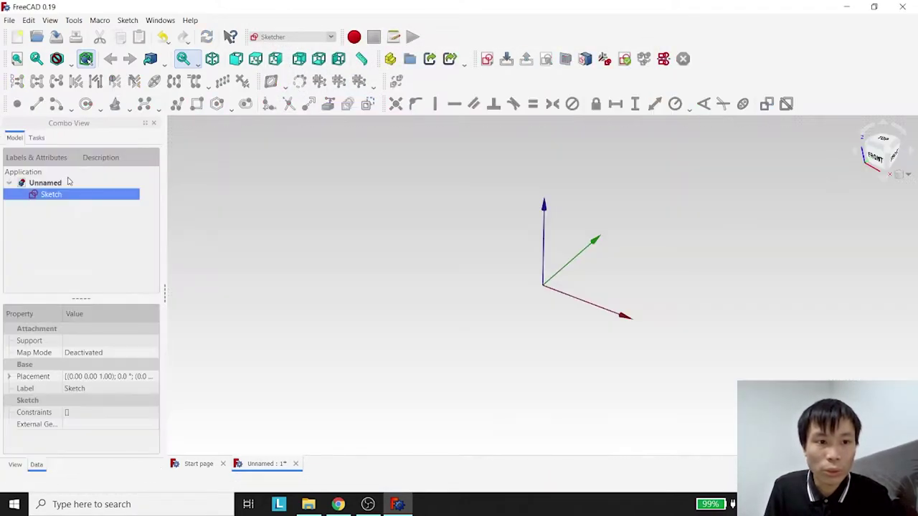
Delete the old Sketch and create a new sketch on the XY plane.
right_click(59, 198)
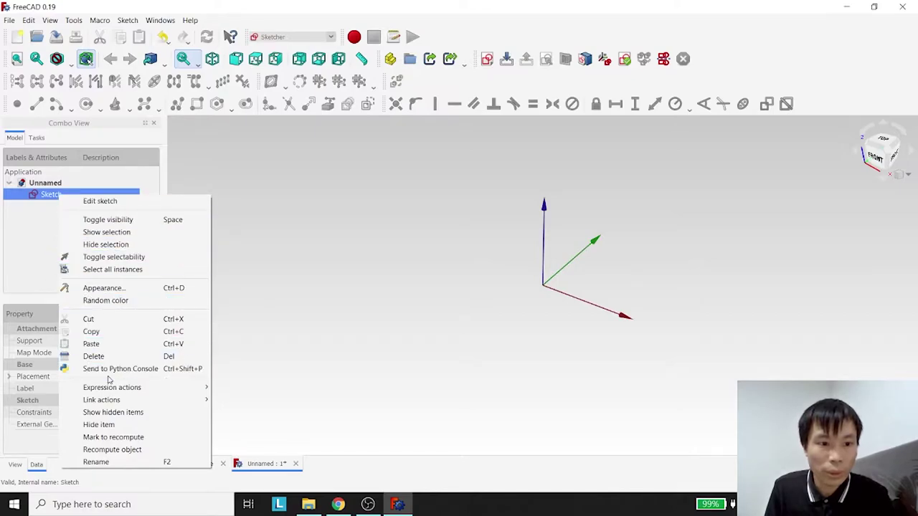
left_click(100, 356)
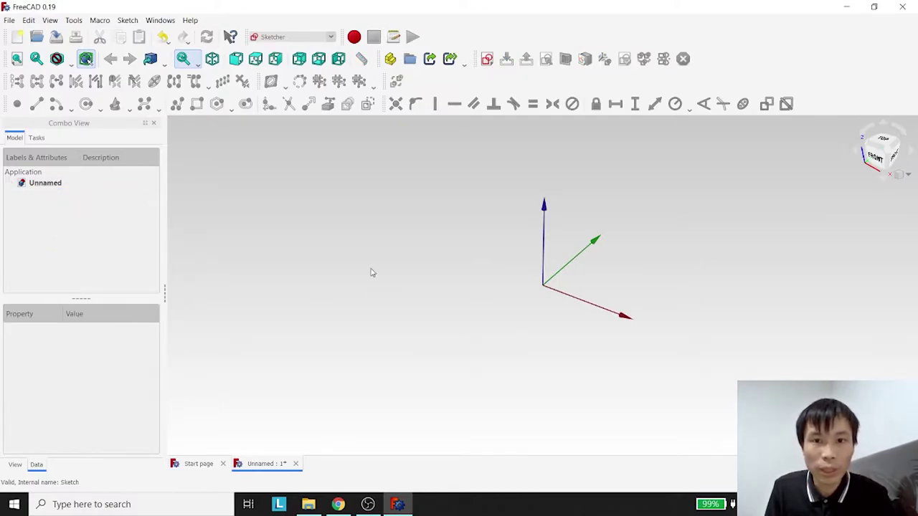
left_click(487, 59)
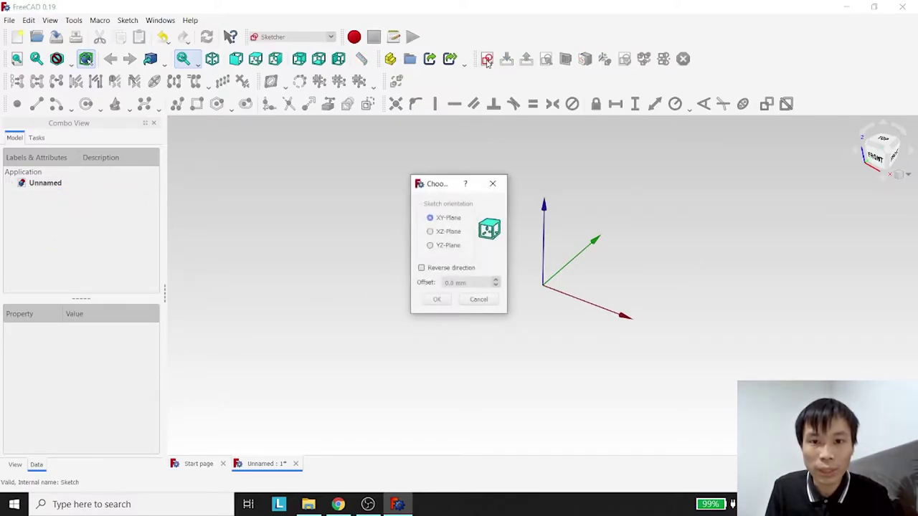
left_click(439, 301)
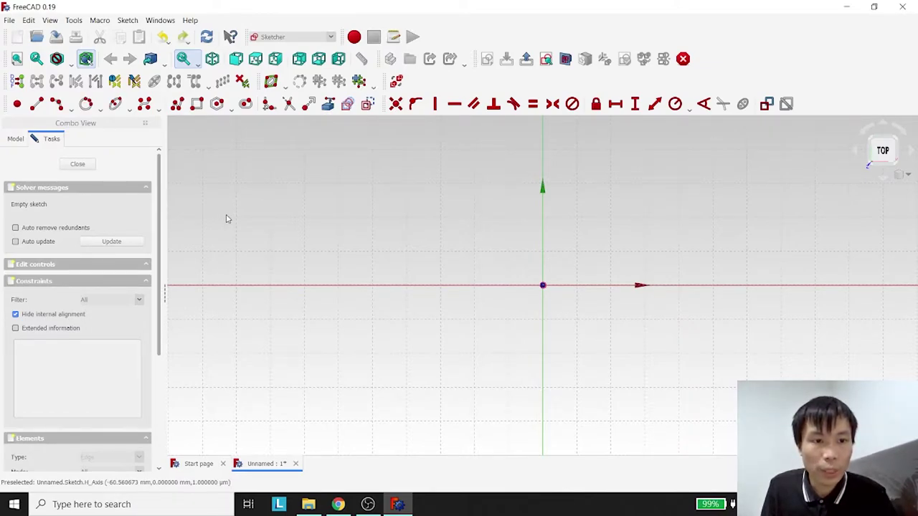
left_click(17, 104)
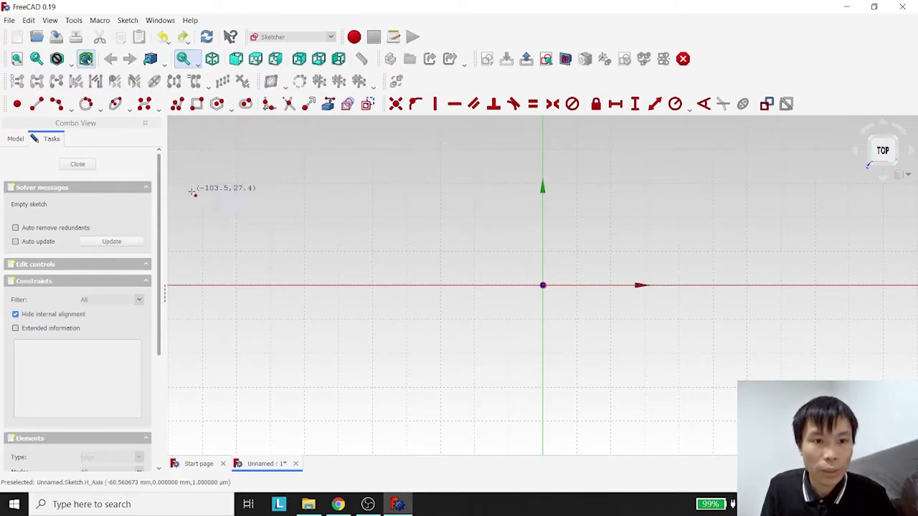
left_click(237, 184)
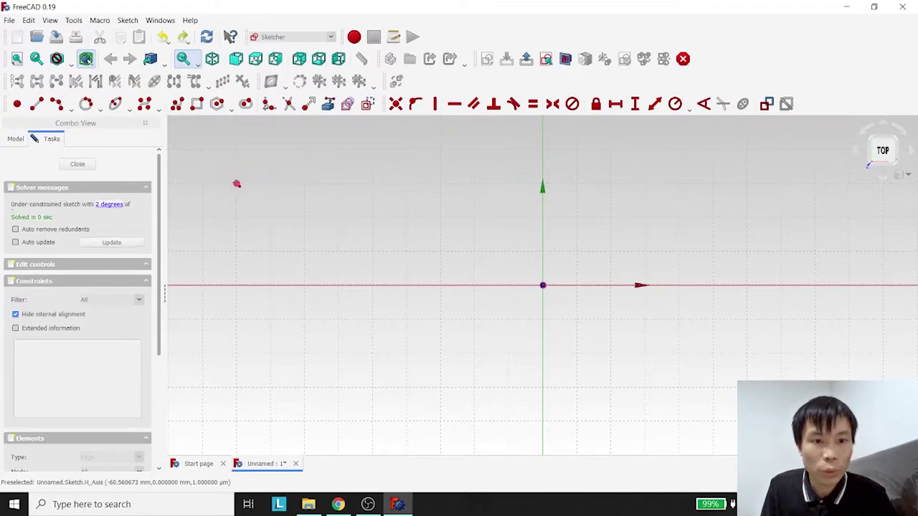
left_click(271, 183)
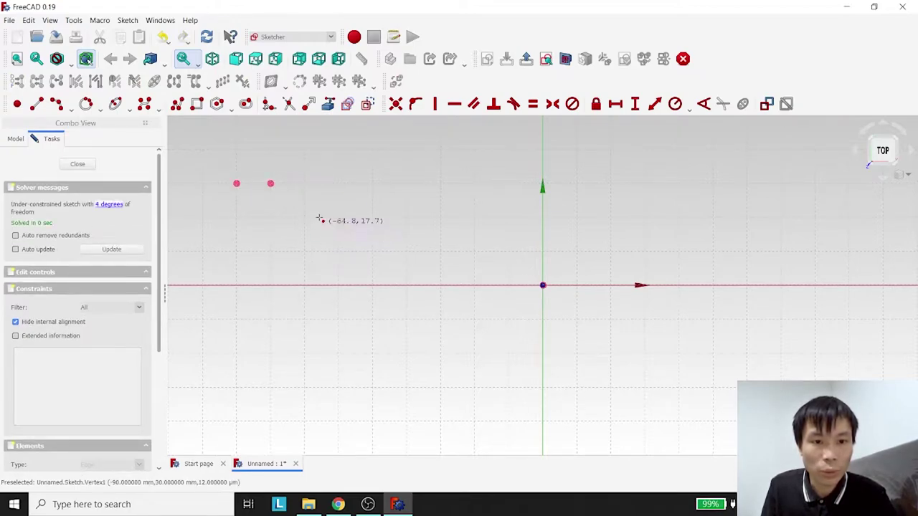
left_click(304, 183)
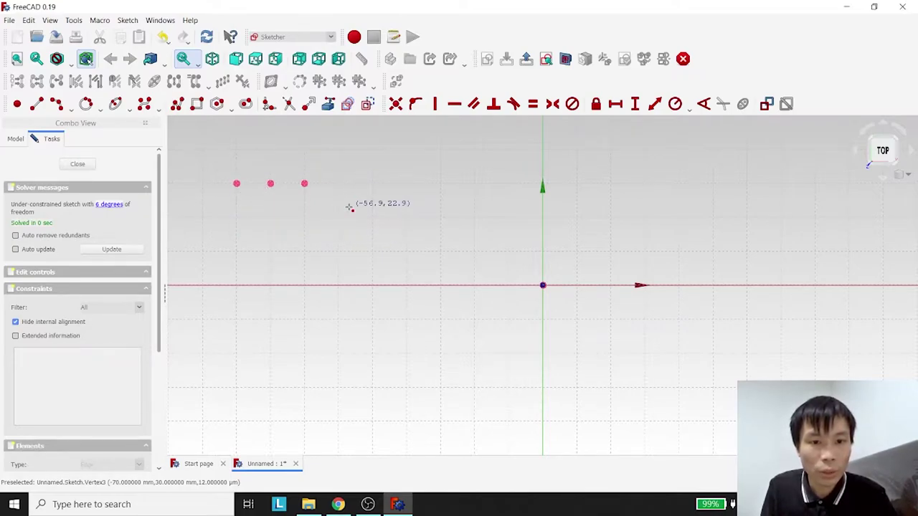
key("ctrl+z")
key("ctrl+z")
key("ctrl+z")
key("Escape")
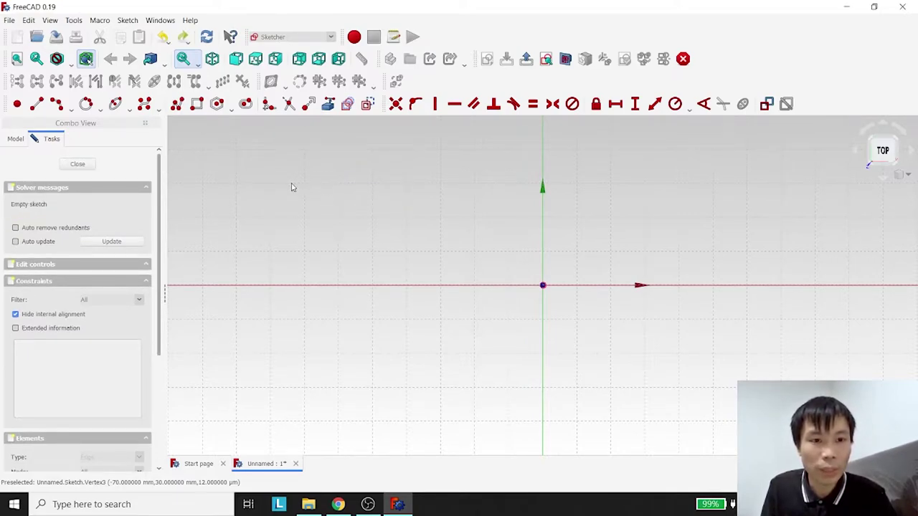
Draw a short horizontal trial line, undo it, and show the arc drawing options.
left_click(36, 104)
left_click(237, 184)
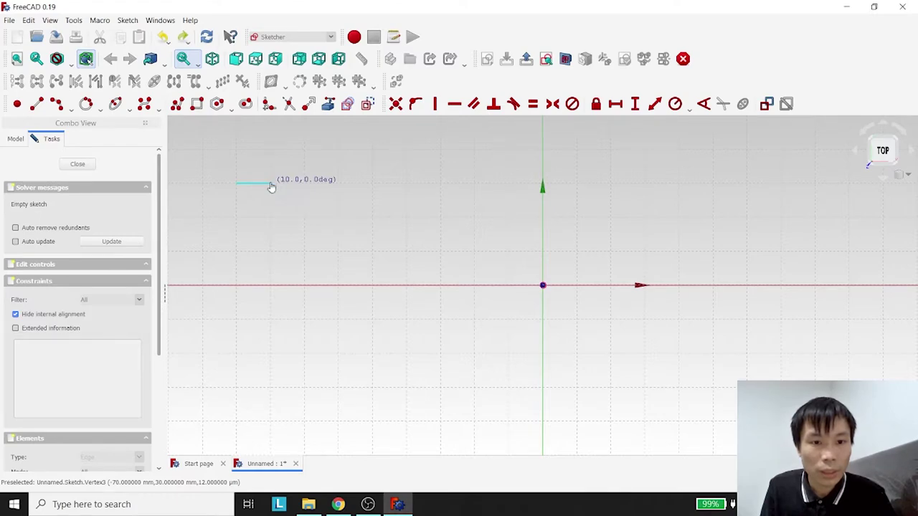
left_click(270, 183)
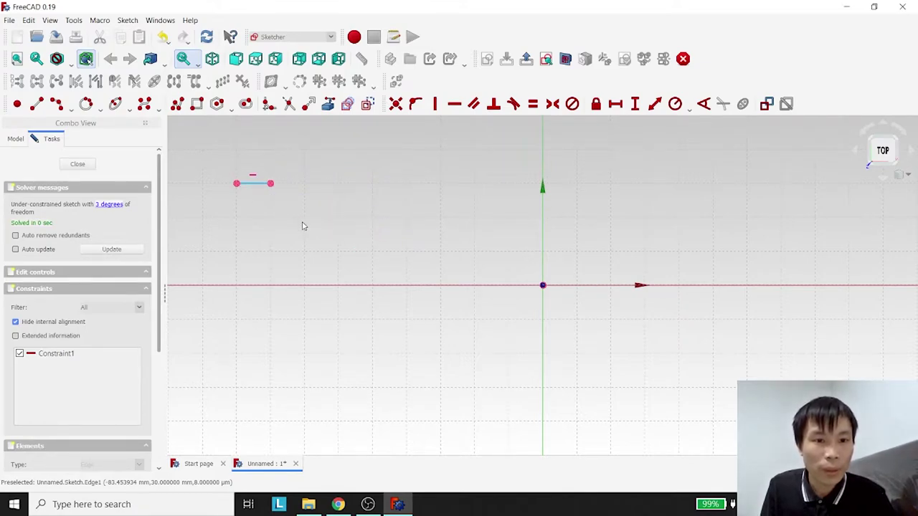
key("ctrl+z")
key("ctrl+z")
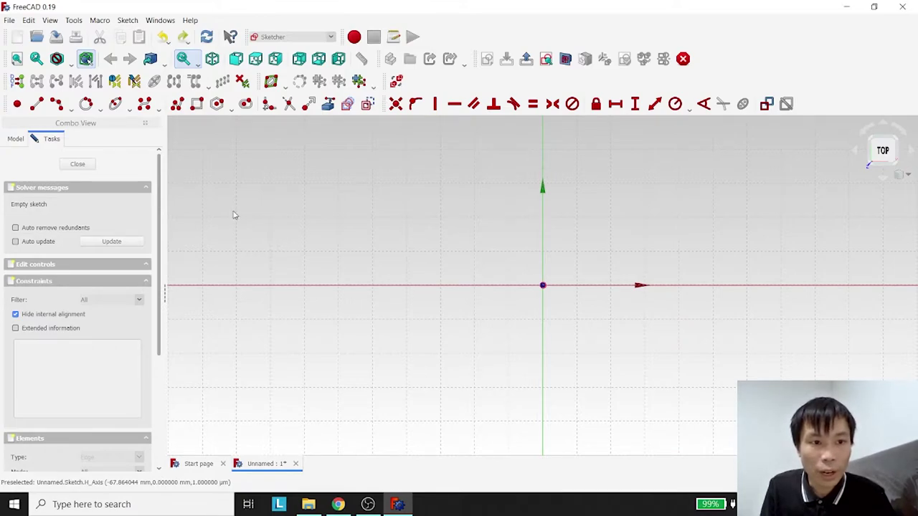
left_click(72, 109)
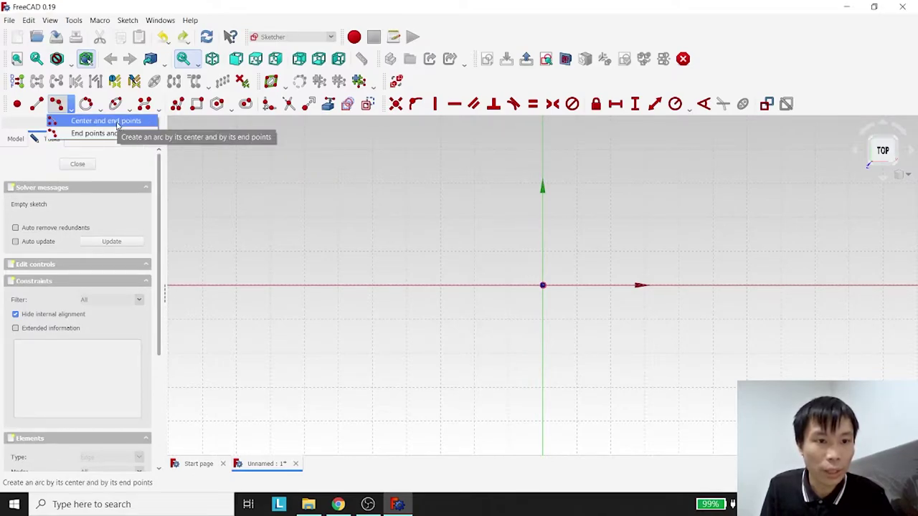
left_click(114, 121)
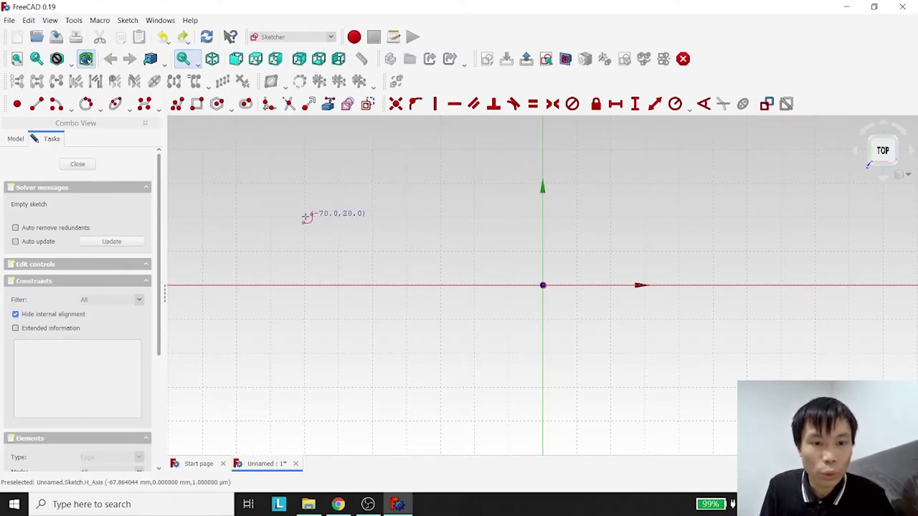
left_click(306, 216)
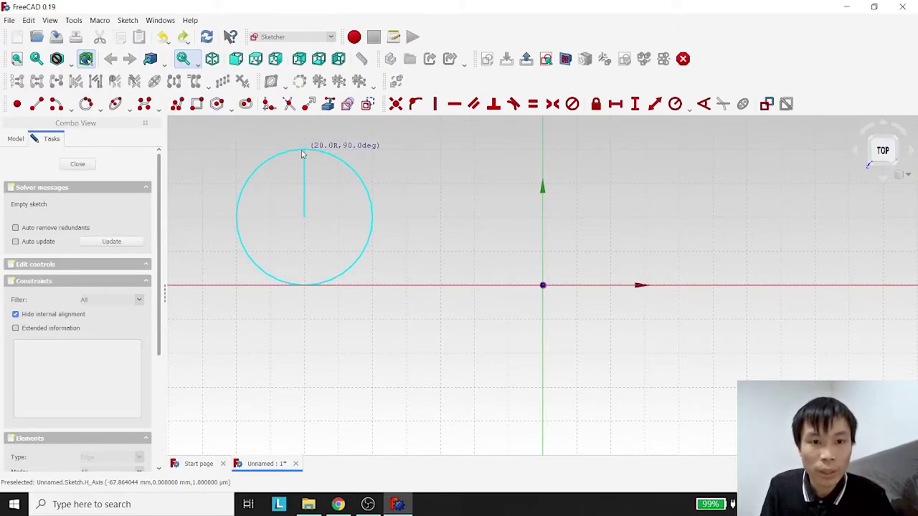
left_click(304, 151)
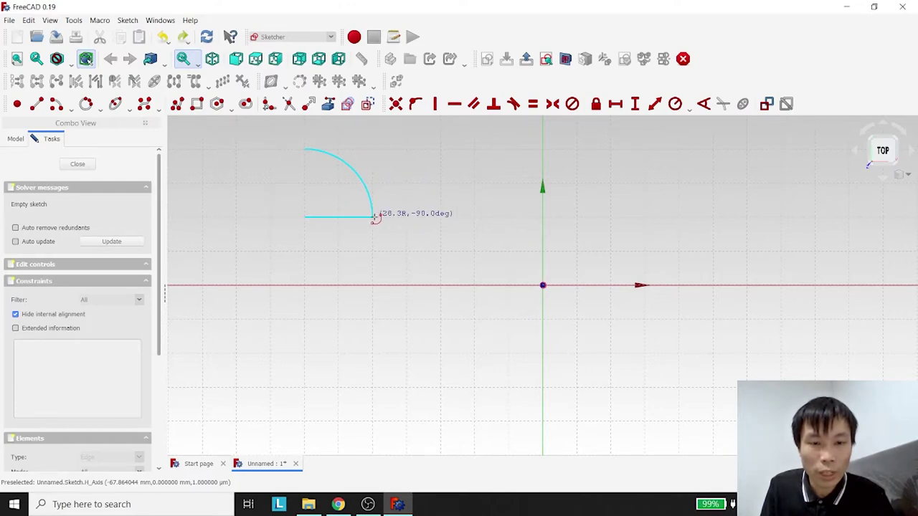
left_click(373, 217)
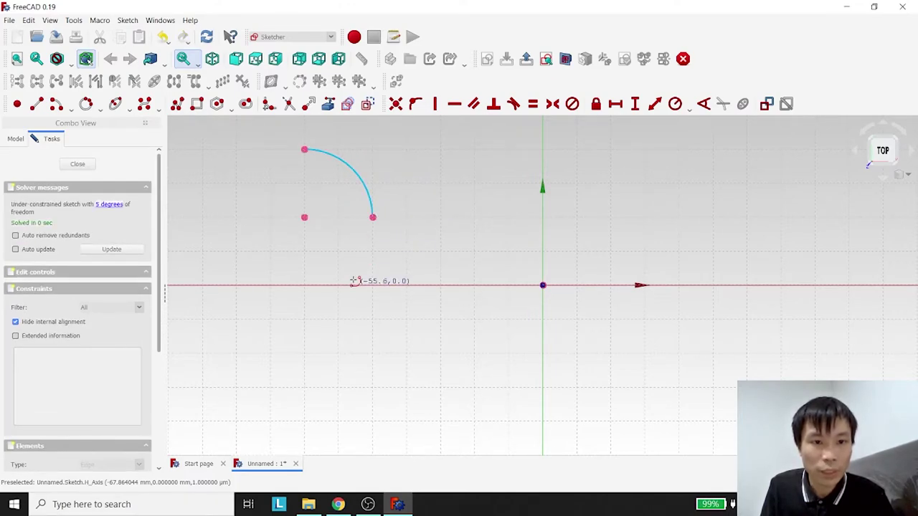
right_click(342, 253)
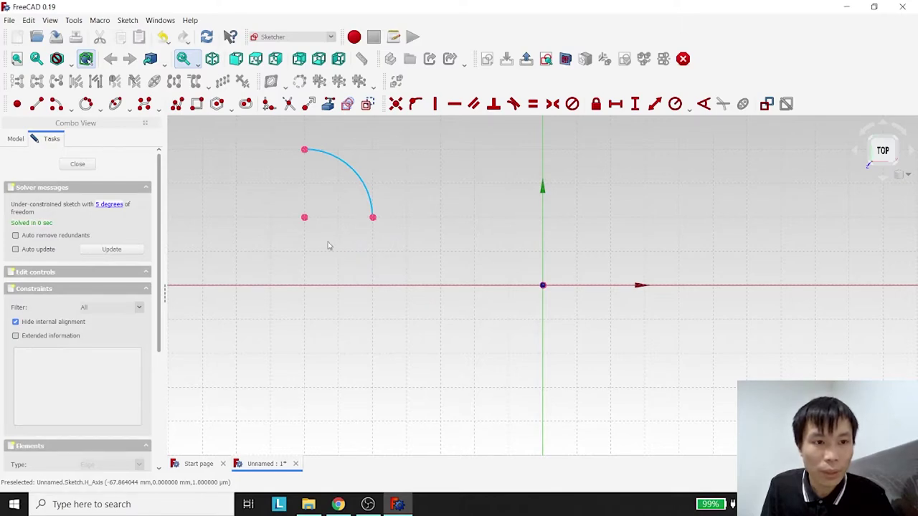
key("ctrl+z")
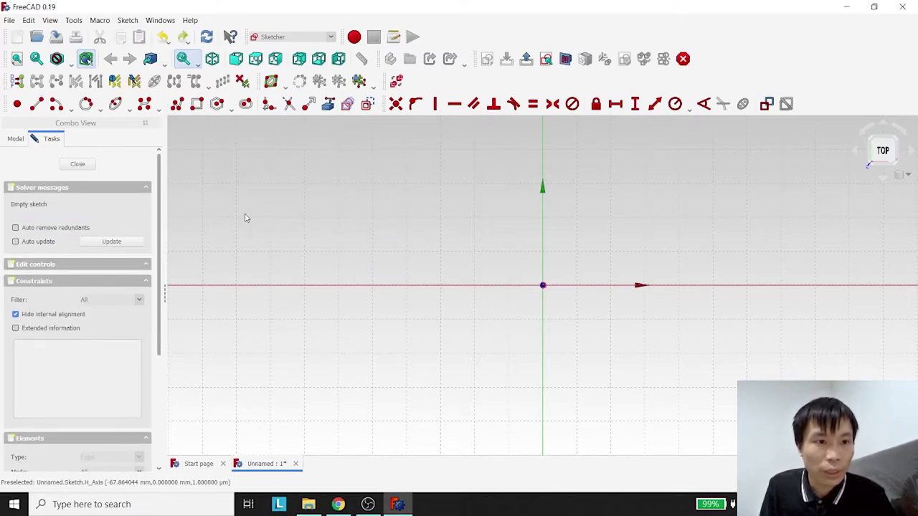
left_click(101, 108)
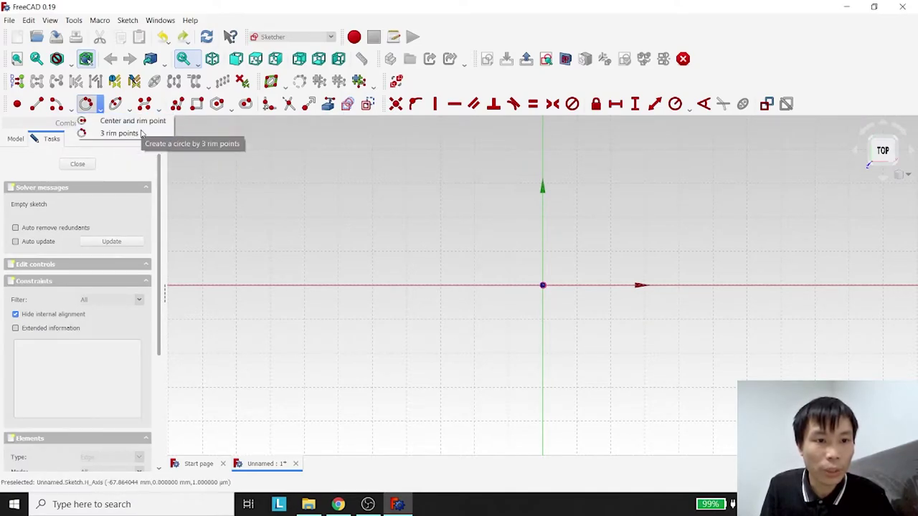
left_click(116, 122)
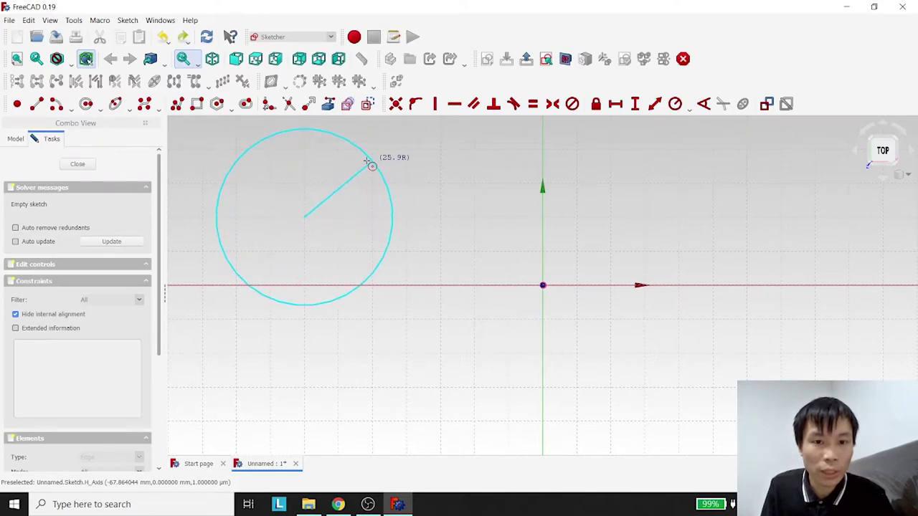
left_click(337, 183)
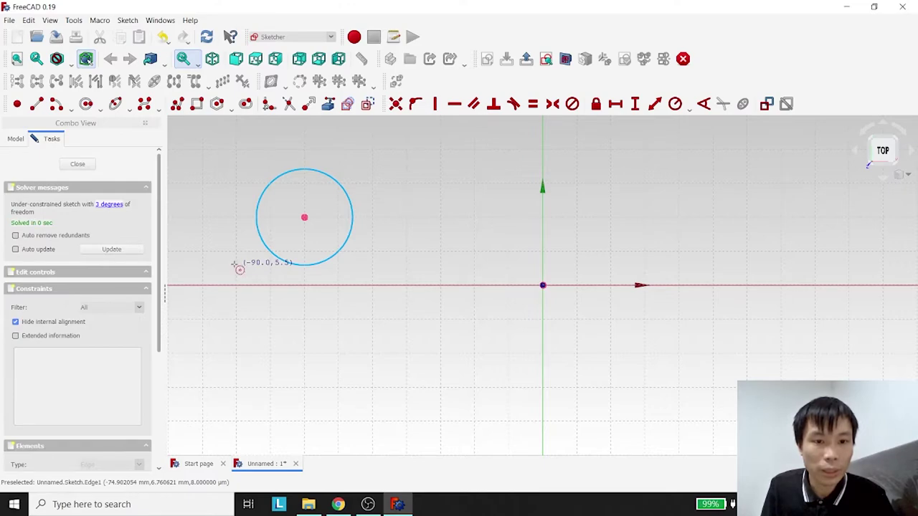
key("ctrl+z")
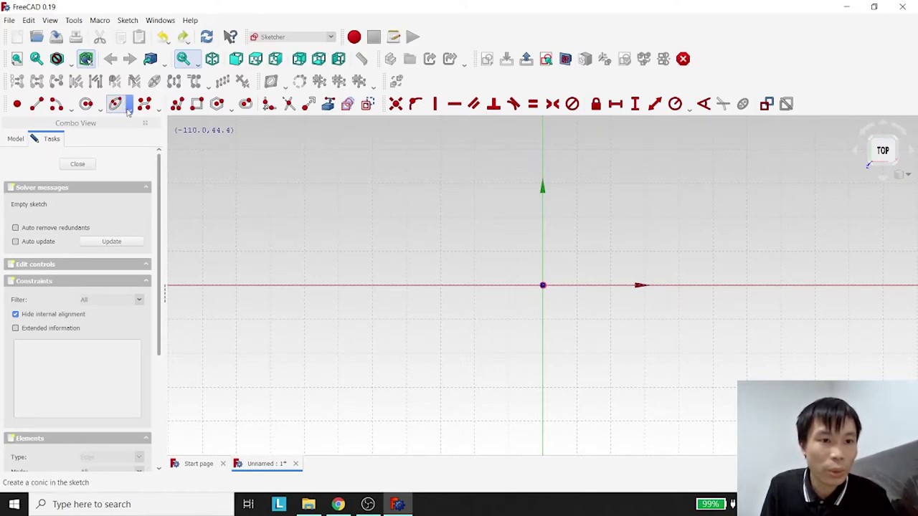
left_click(118, 106)
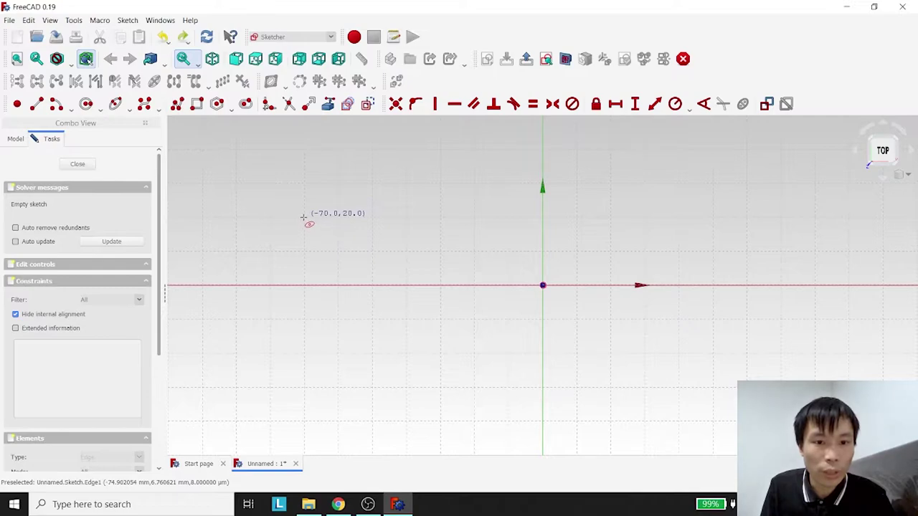
left_click(304, 216)
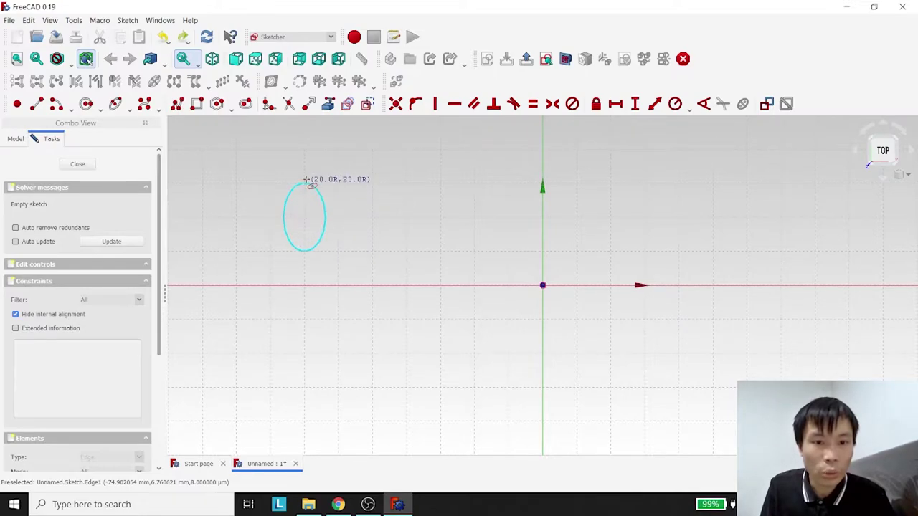
left_click(372, 222)
left_click(306, 181)
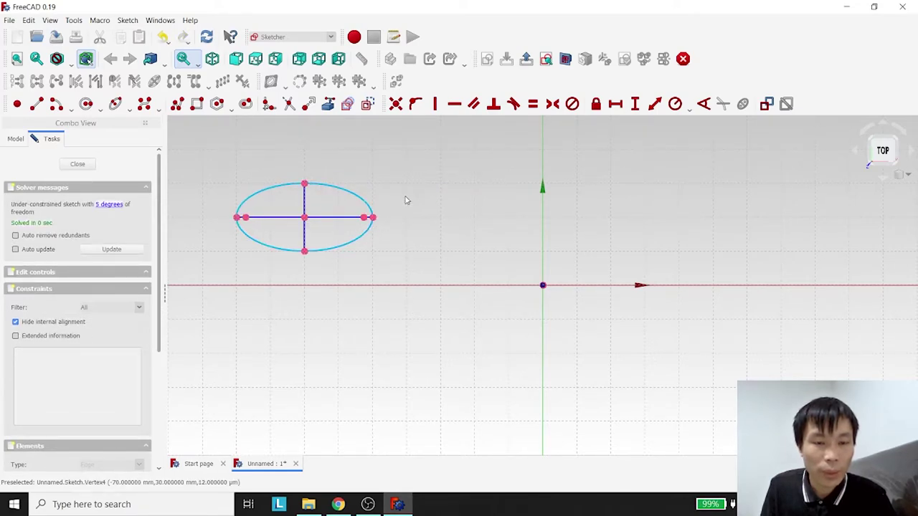
key("ctrl+z")
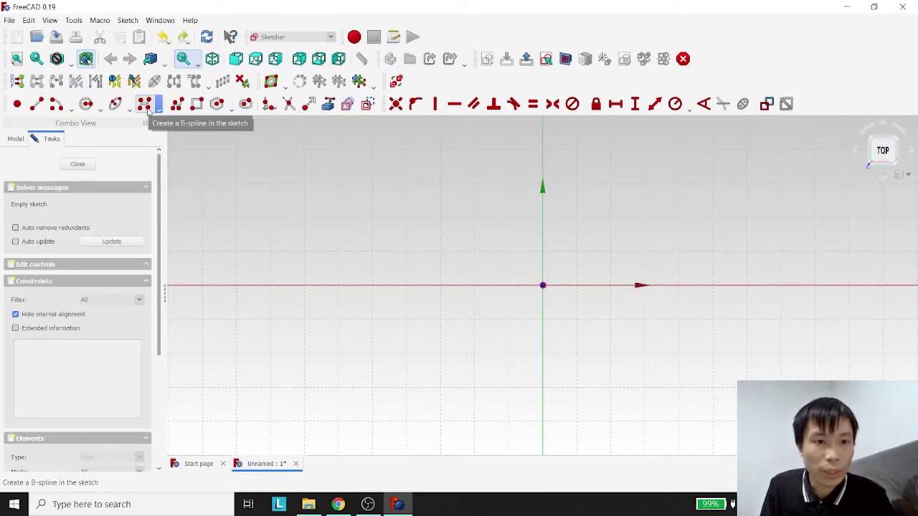
left_click(147, 109)
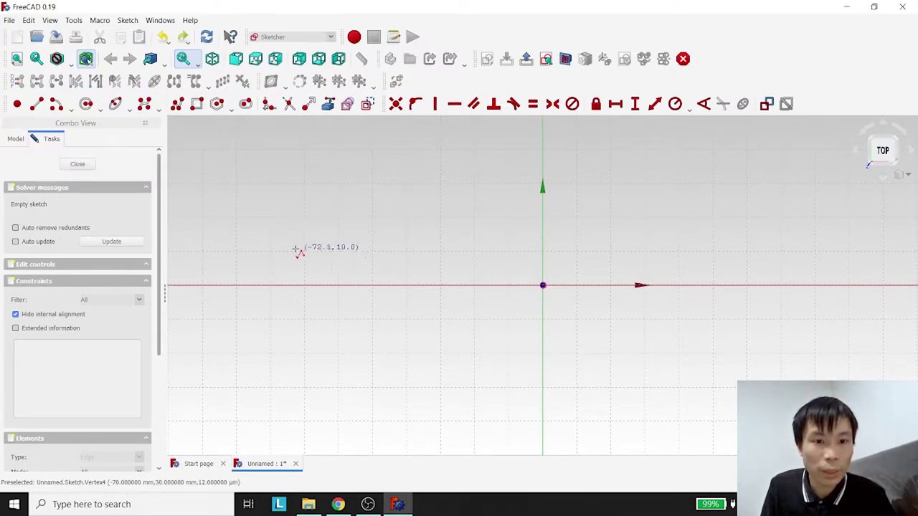
left_click(238, 251)
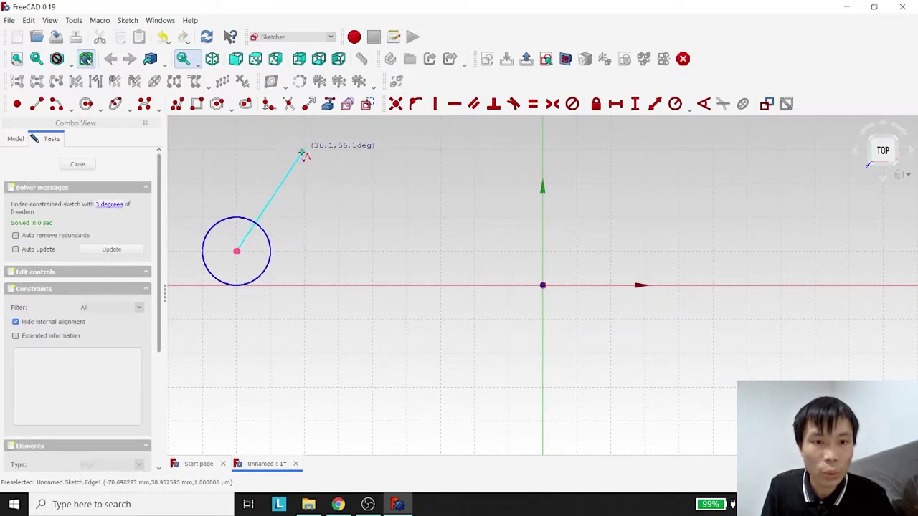
left_click(304, 181)
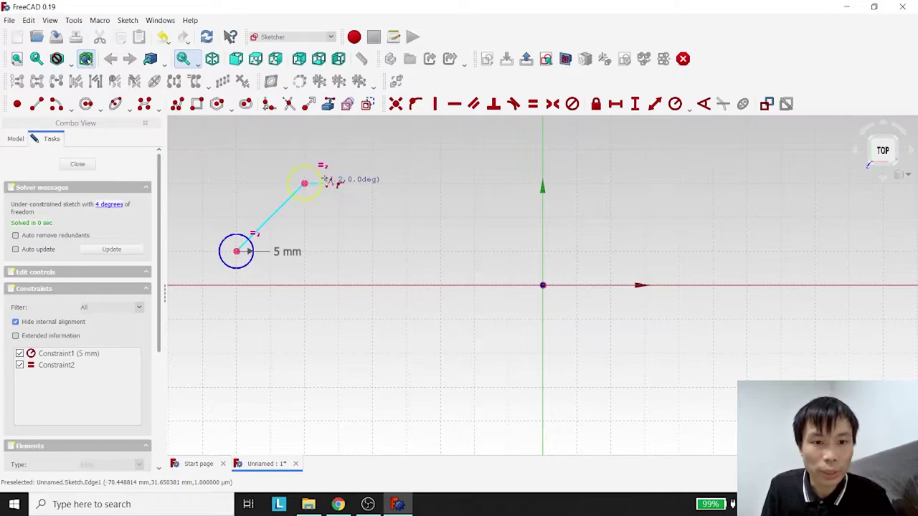
left_click(441, 219)
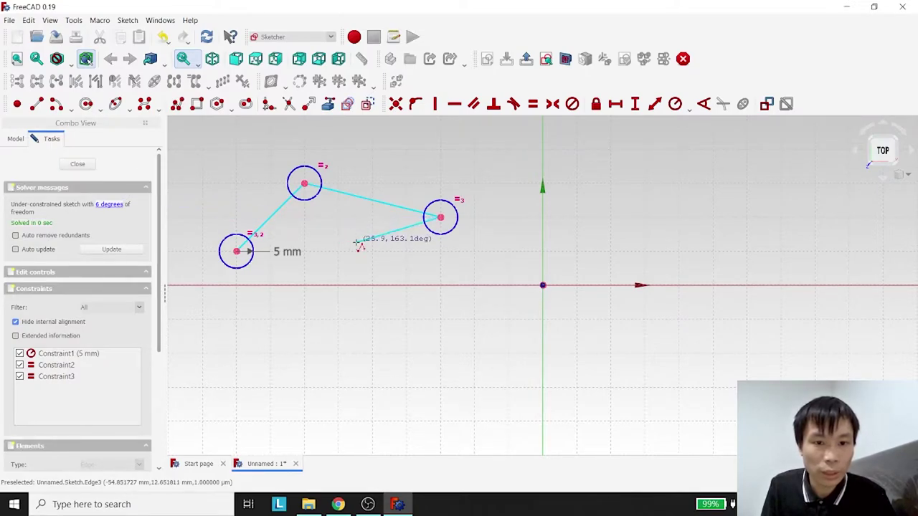
key("m")
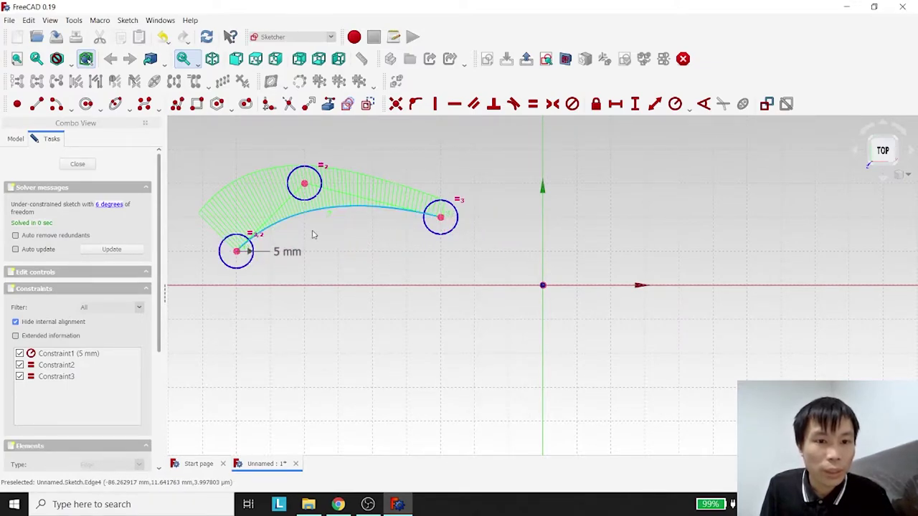
key("ctrl+z")
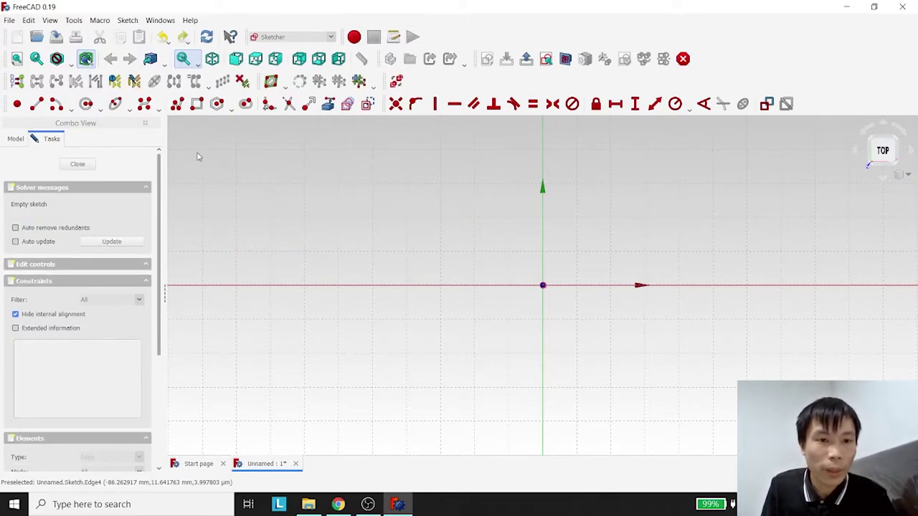
Draw a closed six-sided hexagon outline with the Polyline tool.
left_click(177, 105)
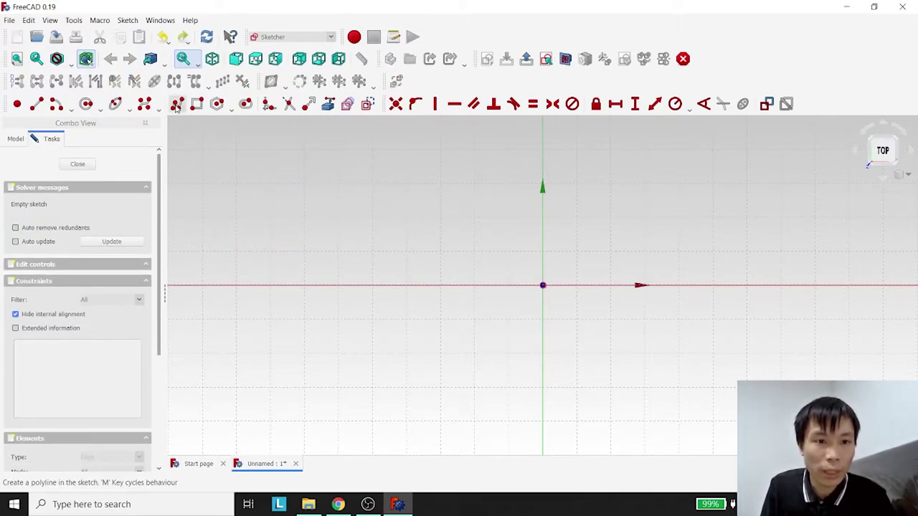
left_click(270, 184)
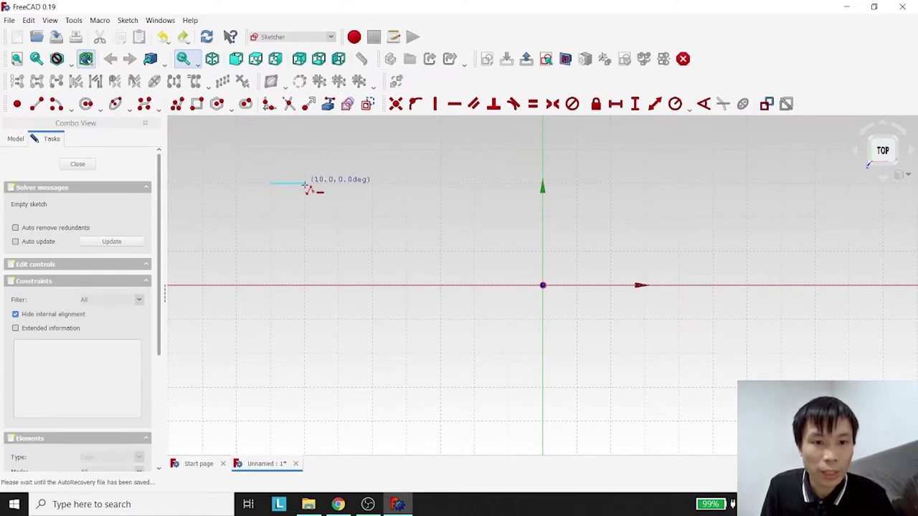
left_click(304, 185)
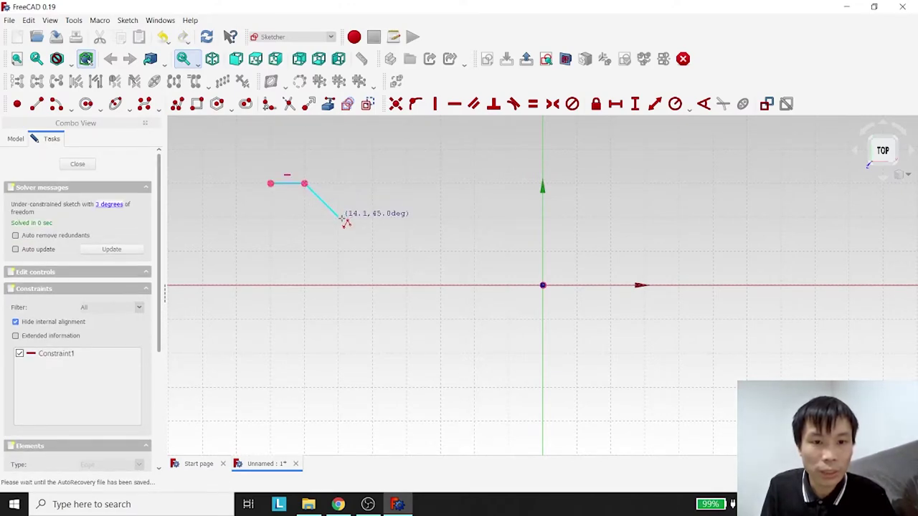
left_click(339, 217)
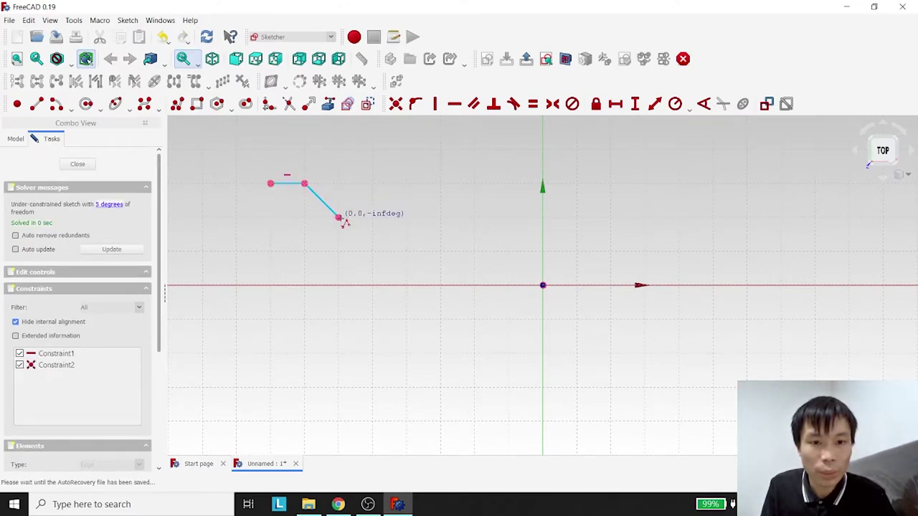
left_click(304, 252)
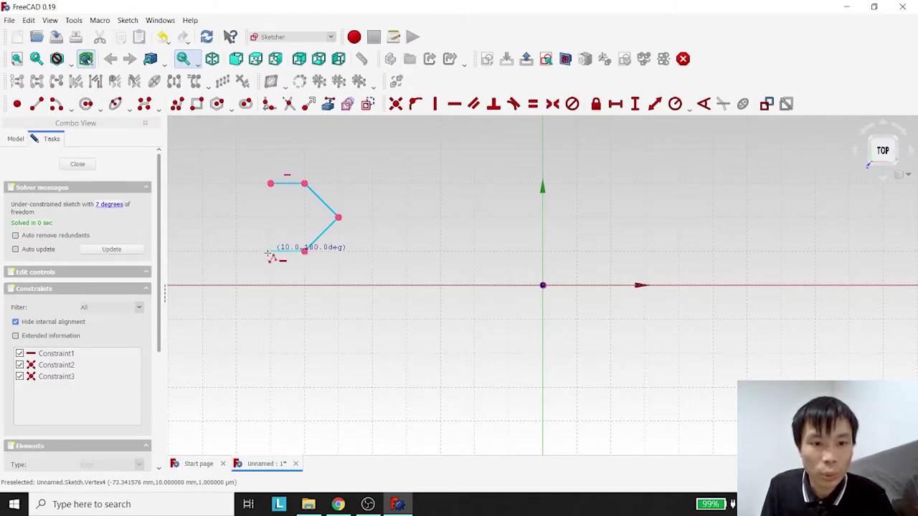
left_click(270, 252)
left_click(236, 217)
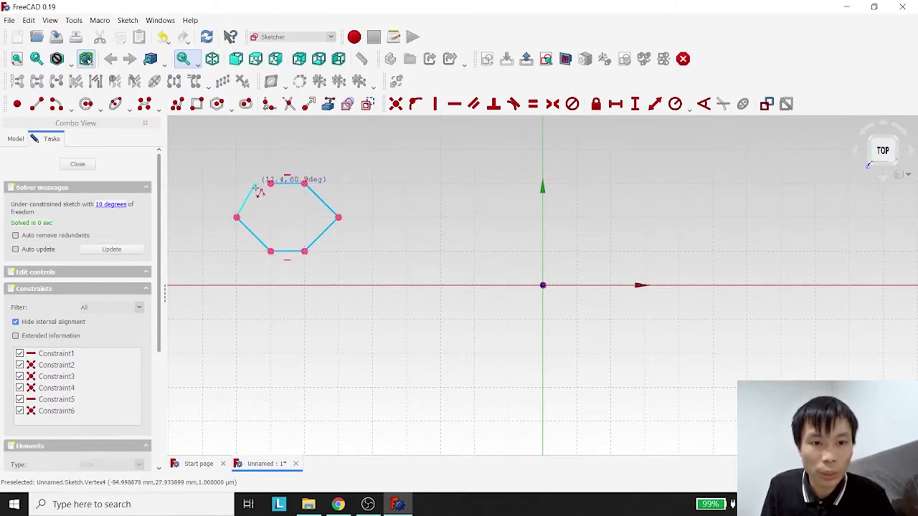
left_click(271, 184)
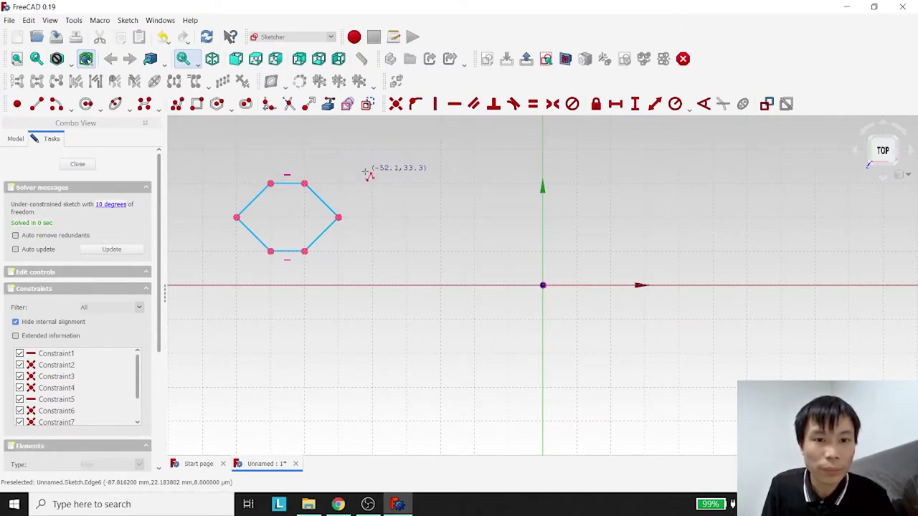
Undo the hexagon edges with Ctrl+Z to empty the sketch.
key("ctrl+z")
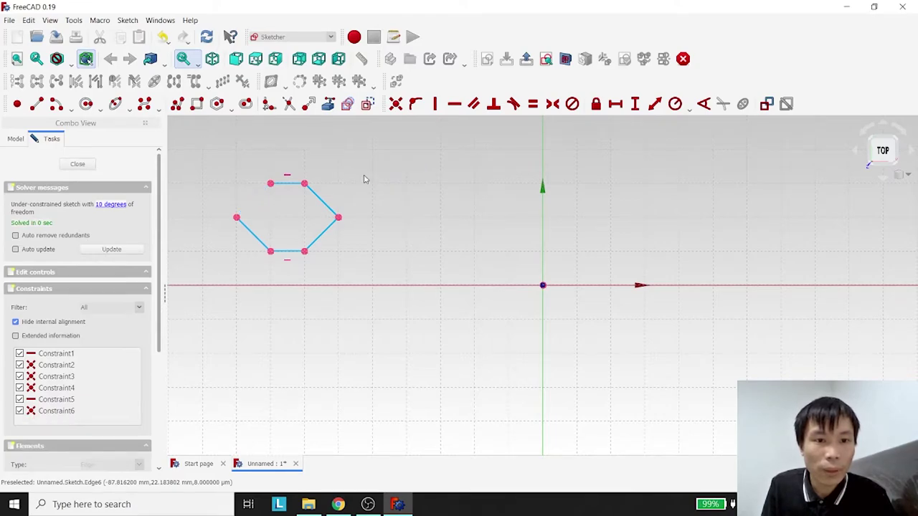
key("ctrl+z")
key("ctrl+z")
key("ctrl+z")
key("ctrl+z")
key("ctrl+z")
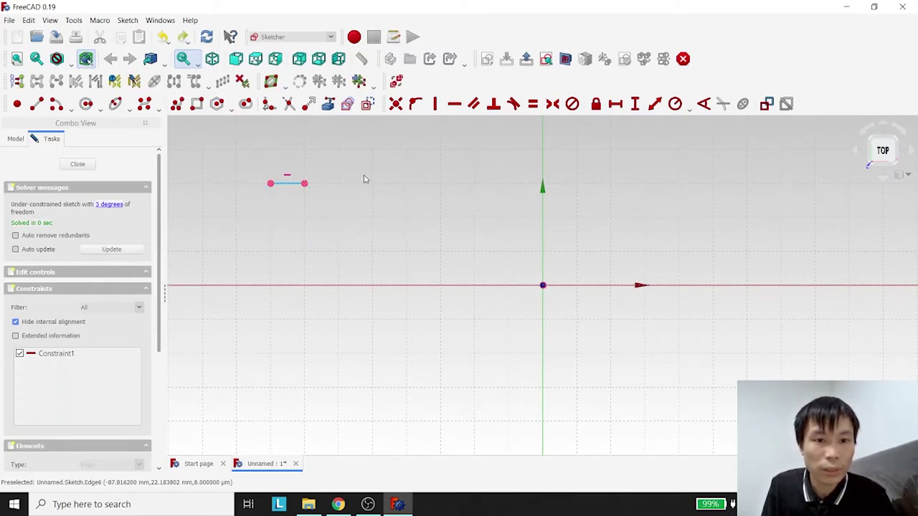
key("ctrl+z")
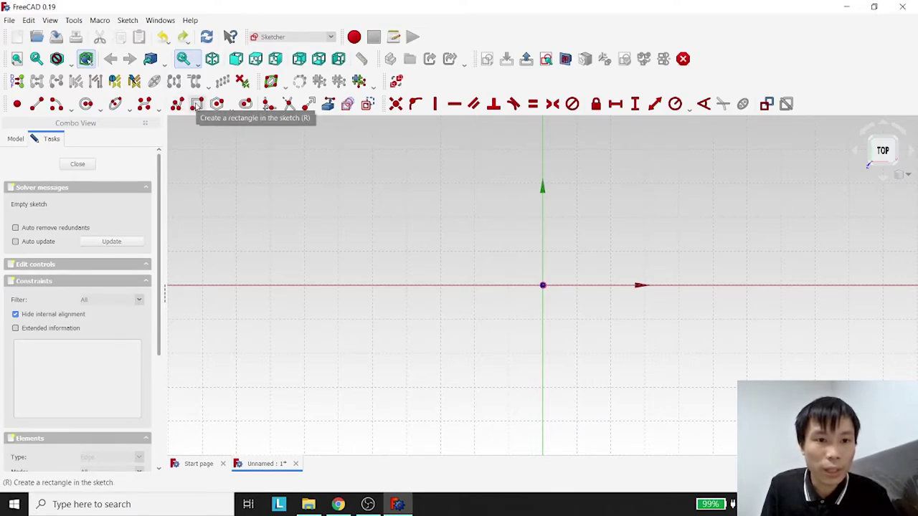
left_click(196, 104)
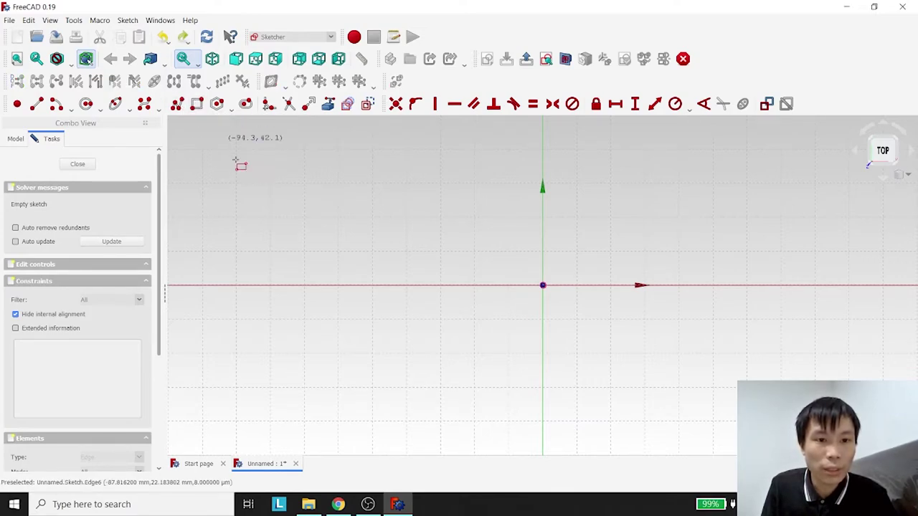
Draw a trial 40 × 20 mm rectangle, then undo it.
left_click(270, 149)
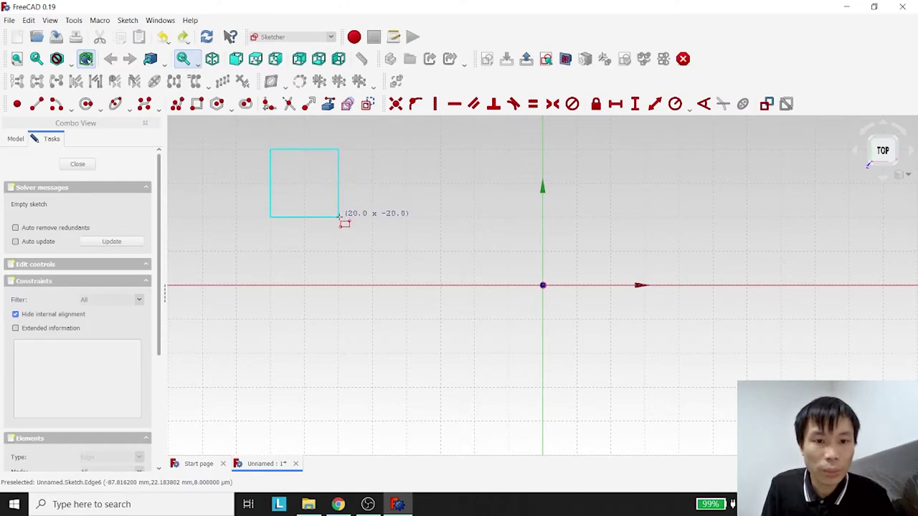
left_click(406, 215)
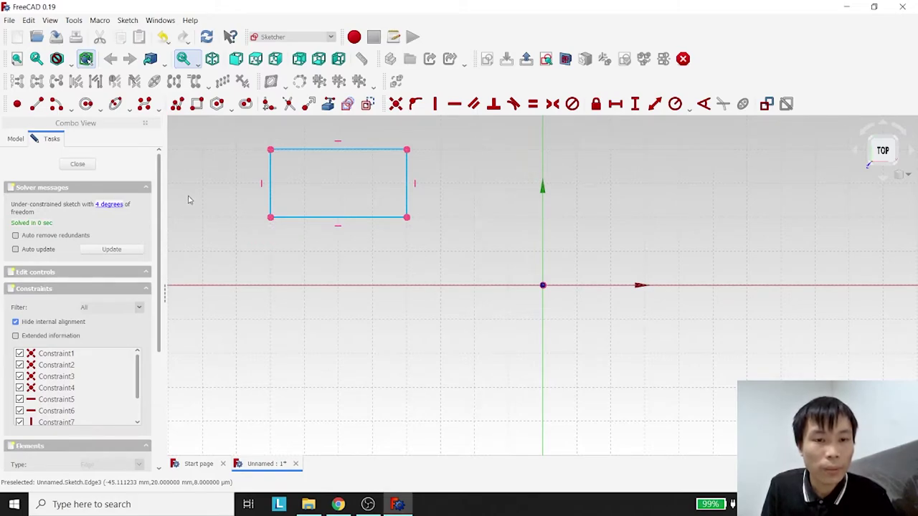
key("ctrl+z")
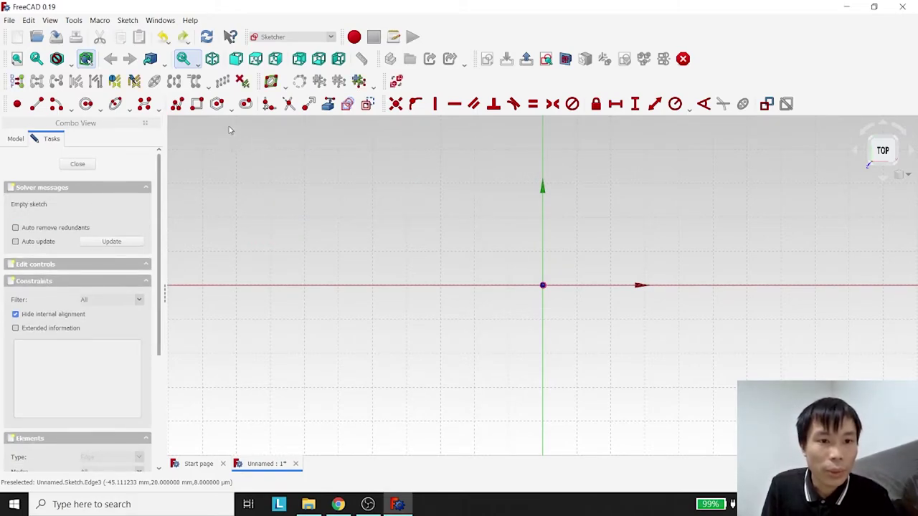
Draw a trial 20-sided regular polygon in the sketch, then undo it.
left_click(230, 106)
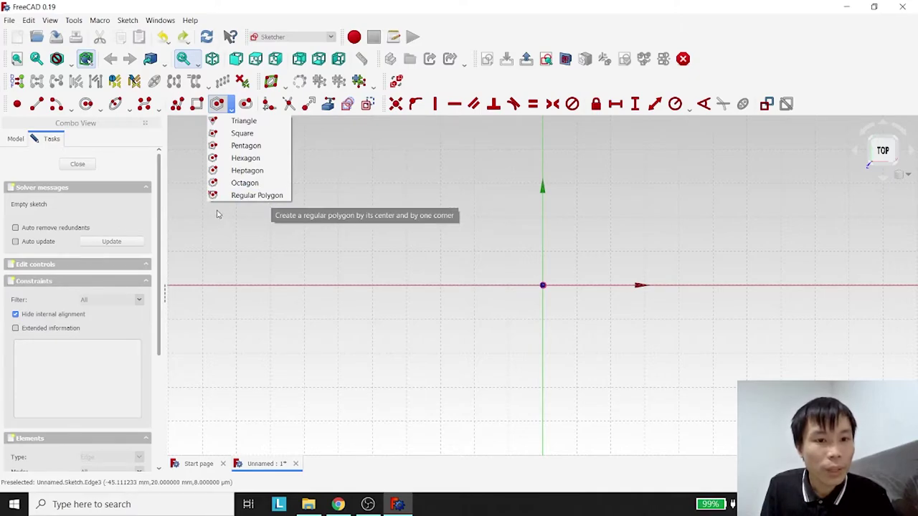
left_click(254, 195)
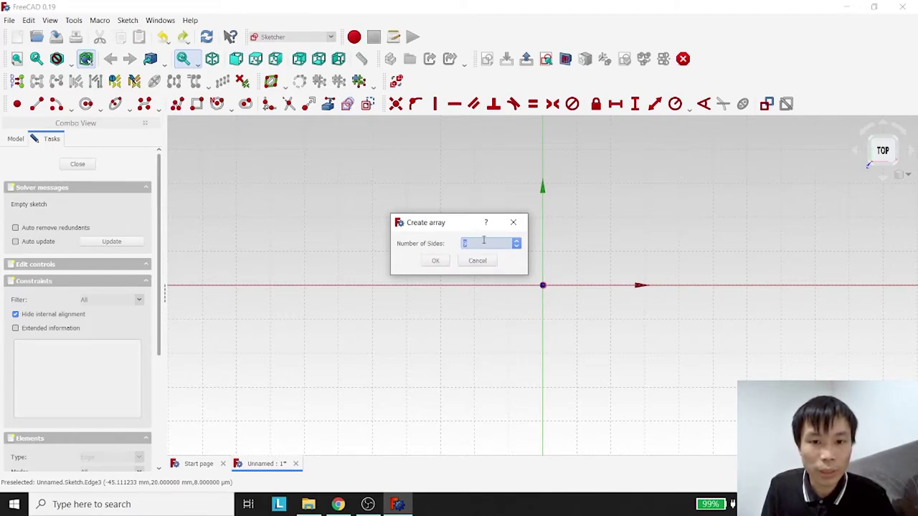
type("20")
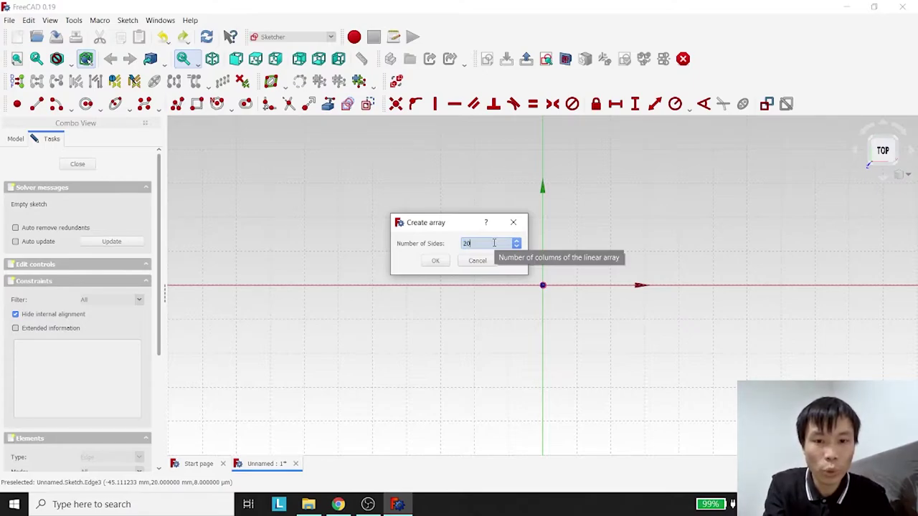
left_click(435, 260)
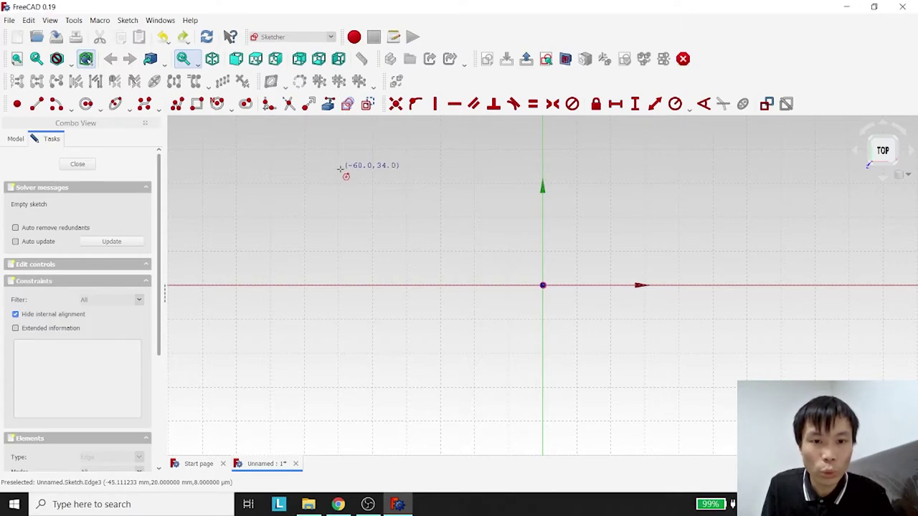
left_click(338, 170)
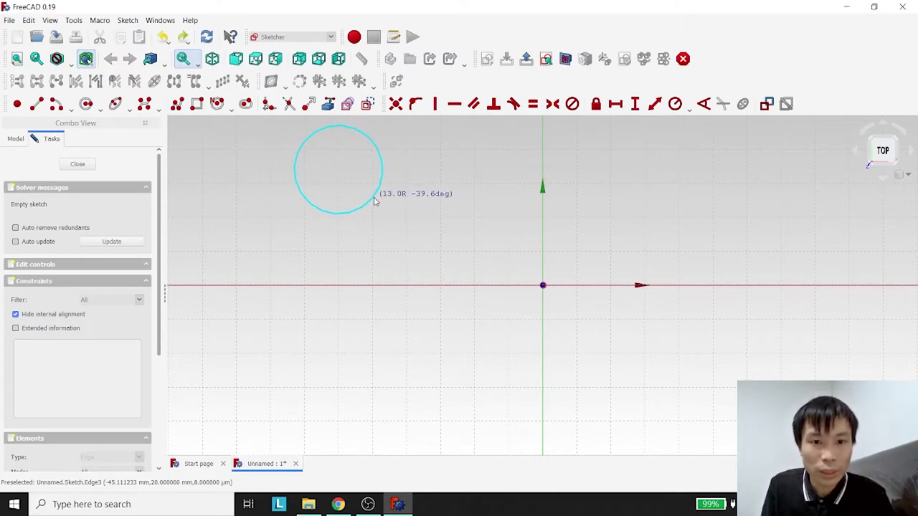
left_click(380, 179)
right_click(419, 186)
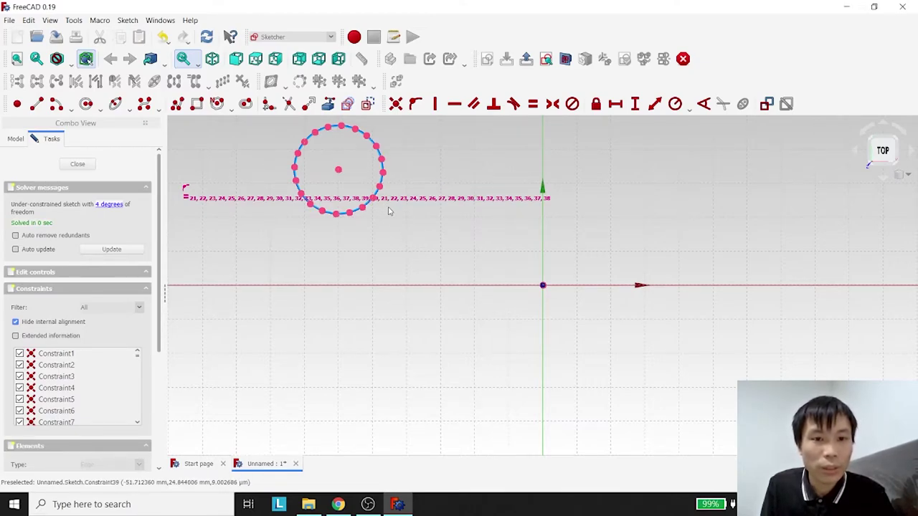
key("ctrl+z")
left_click(231, 107)
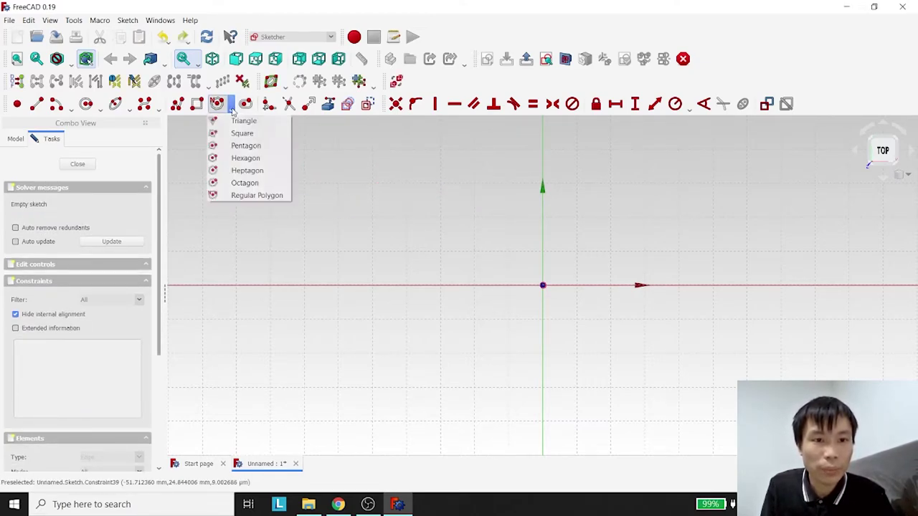
left_click(243, 145)
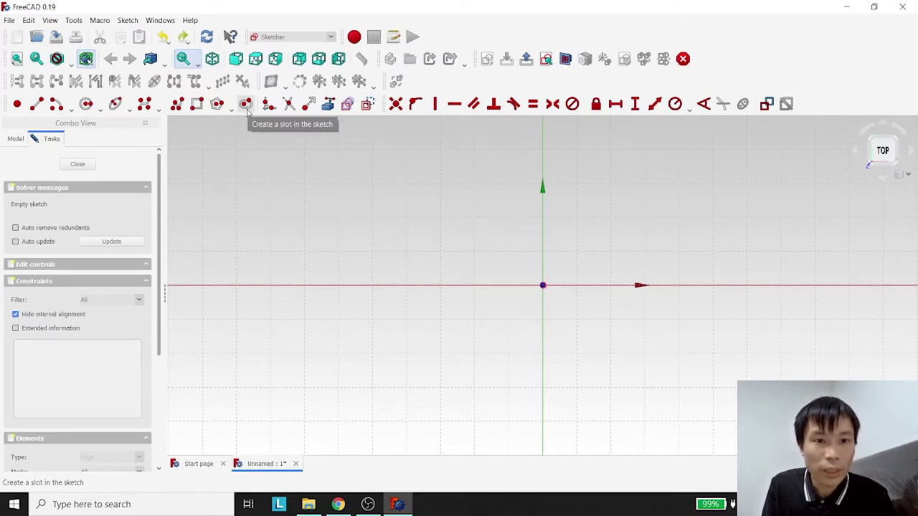
left_click(246, 106)
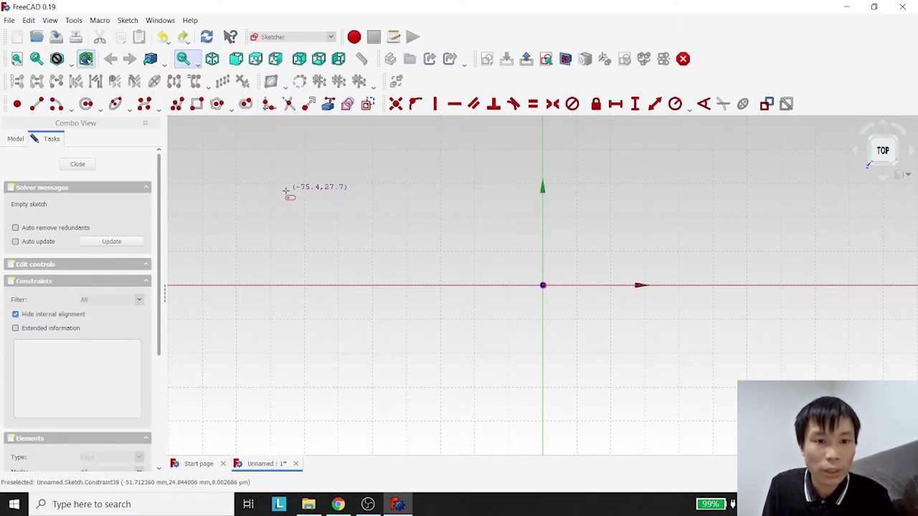
left_click(271, 183)
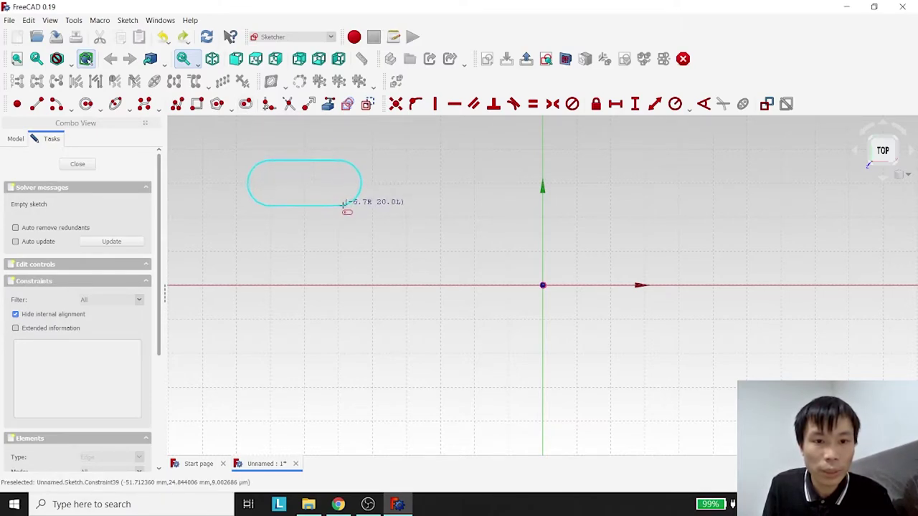
left_click(368, 213)
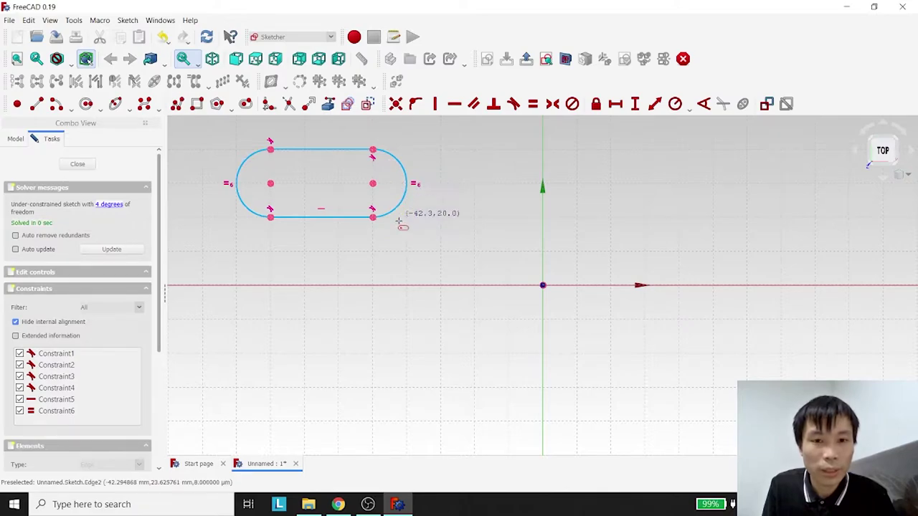
key("ctrl+z")
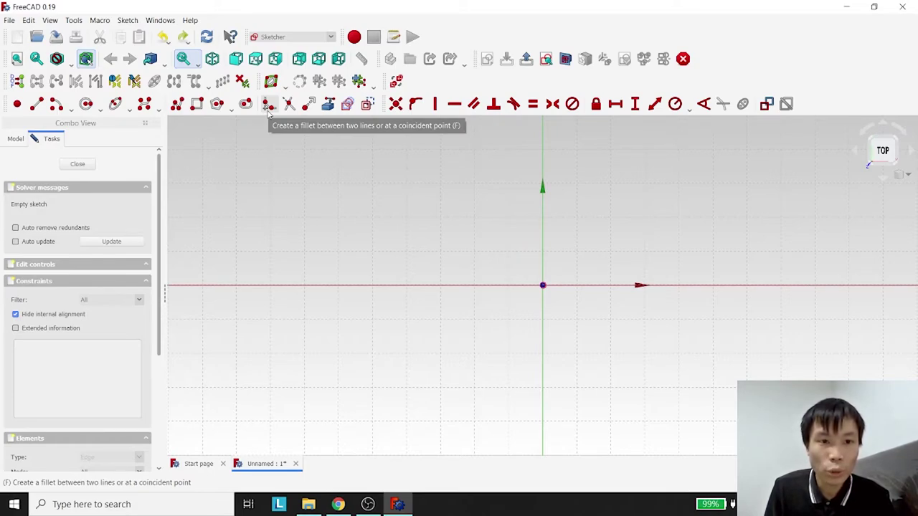
left_click(197, 106)
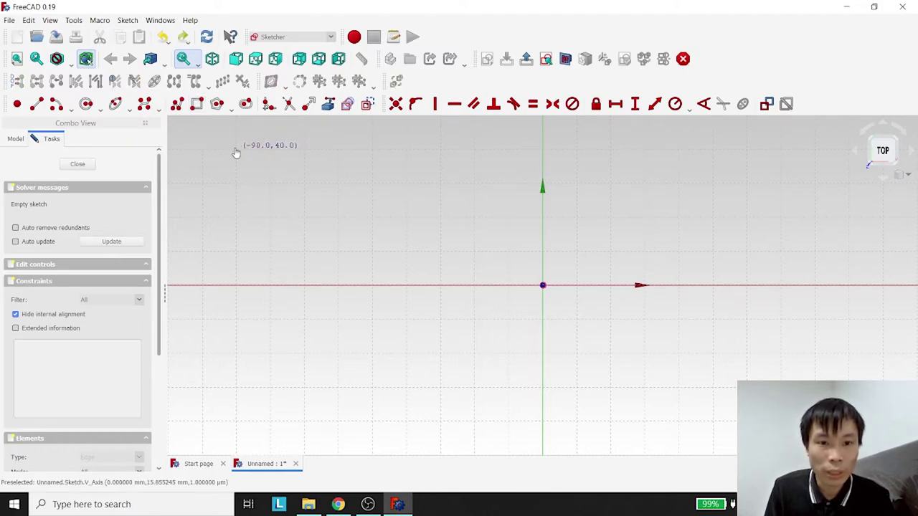
left_click(236, 150)
left_click(440, 251)
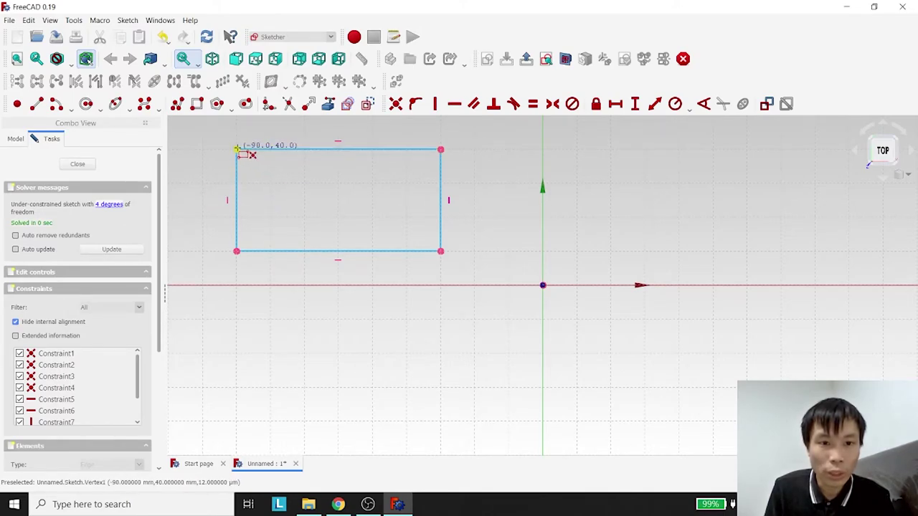
right_click(295, 179)
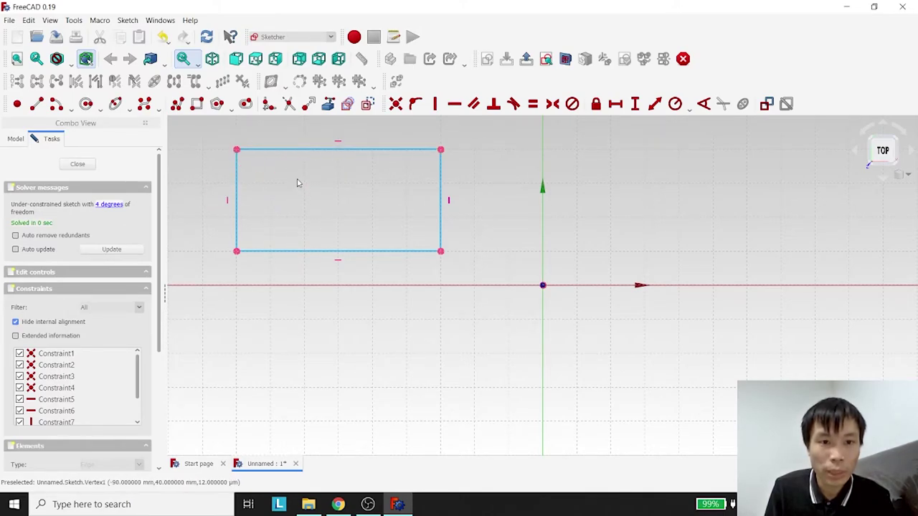
left_click(270, 108)
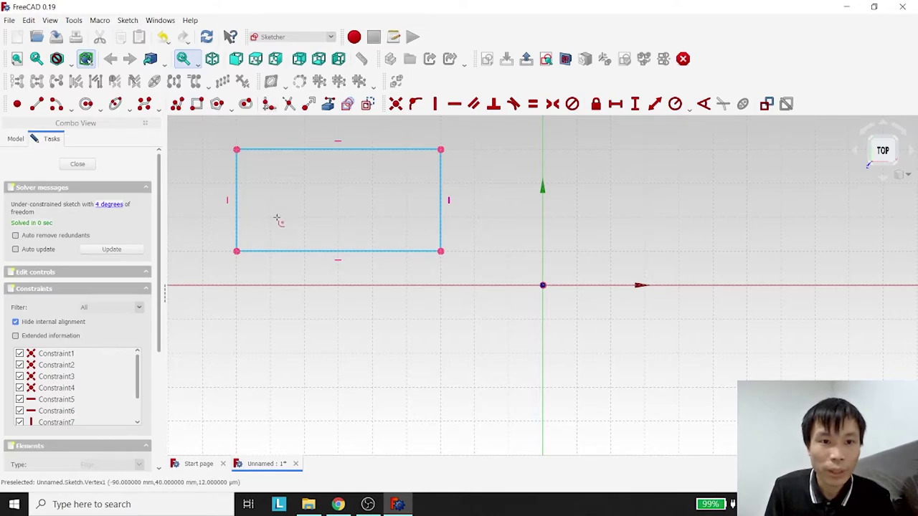
left_click(236, 179)
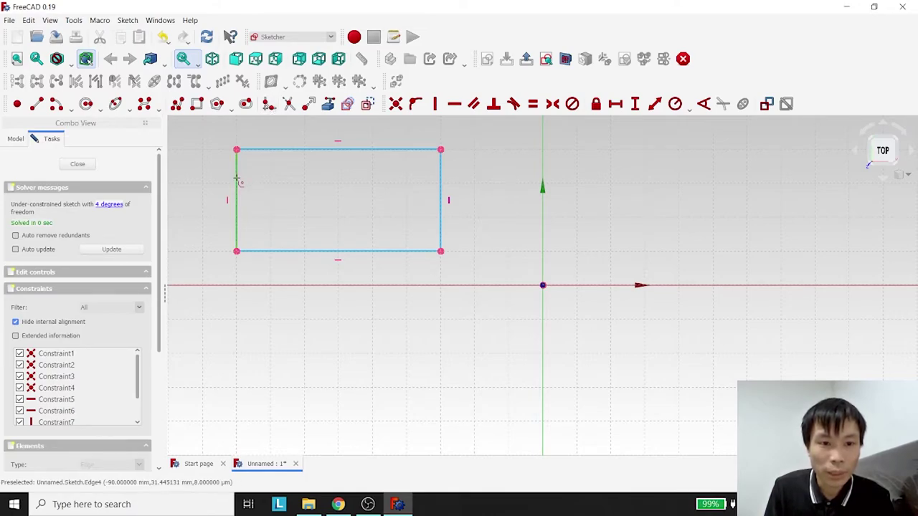
left_click(281, 150)
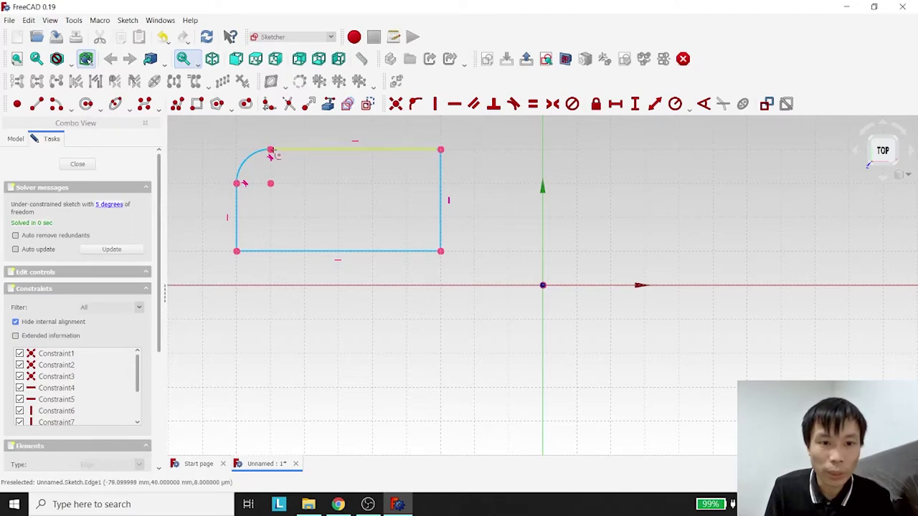
left_click(440, 210)
left_click(422, 250)
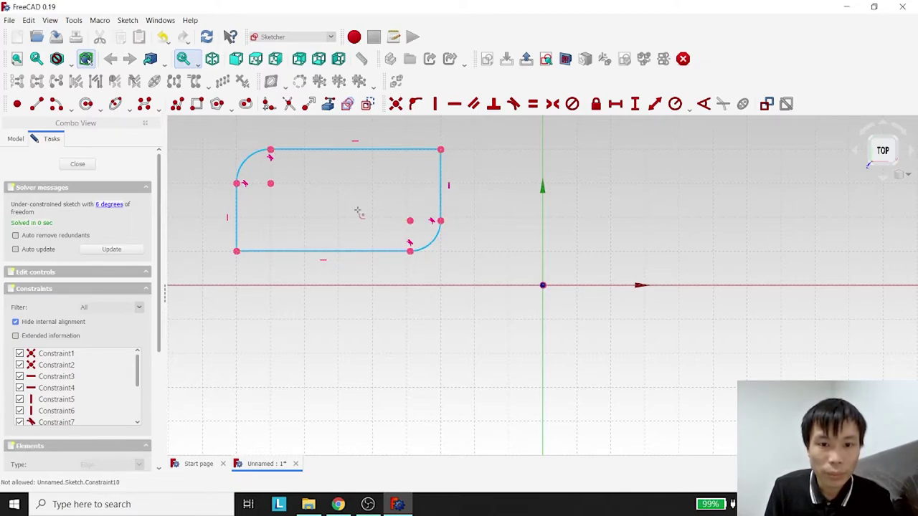
right_click(466, 264)
left_click(388, 269)
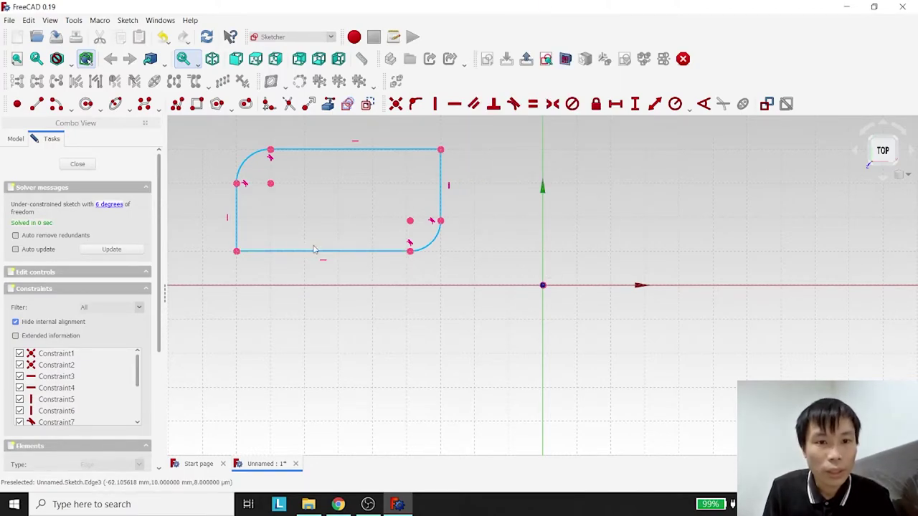
key("ctrl+z")
key("ctrl+z")
key("ctrl+z")
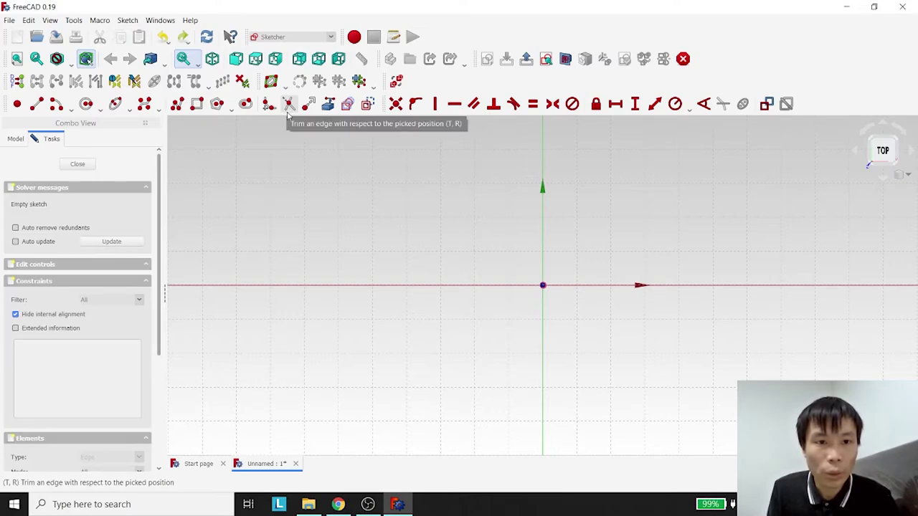
left_click(196, 104)
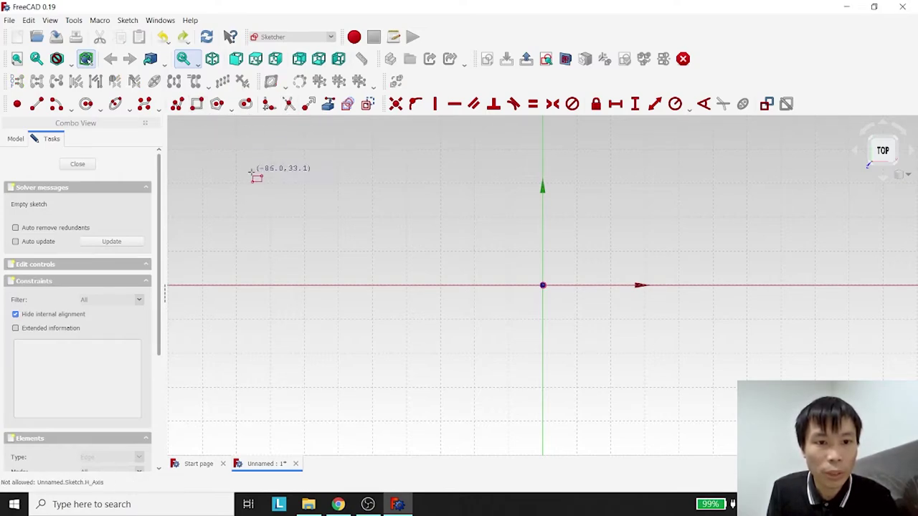
left_click(271, 149)
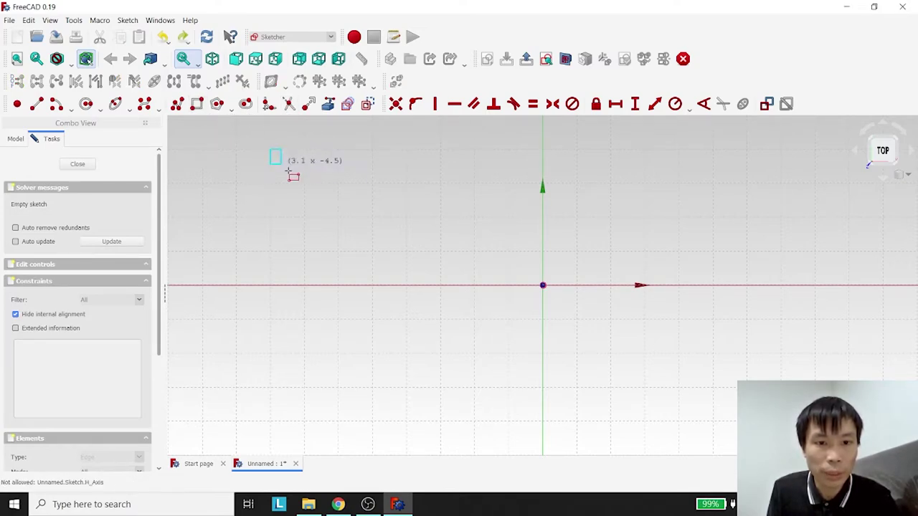
left_click(372, 217)
left_click(474, 184)
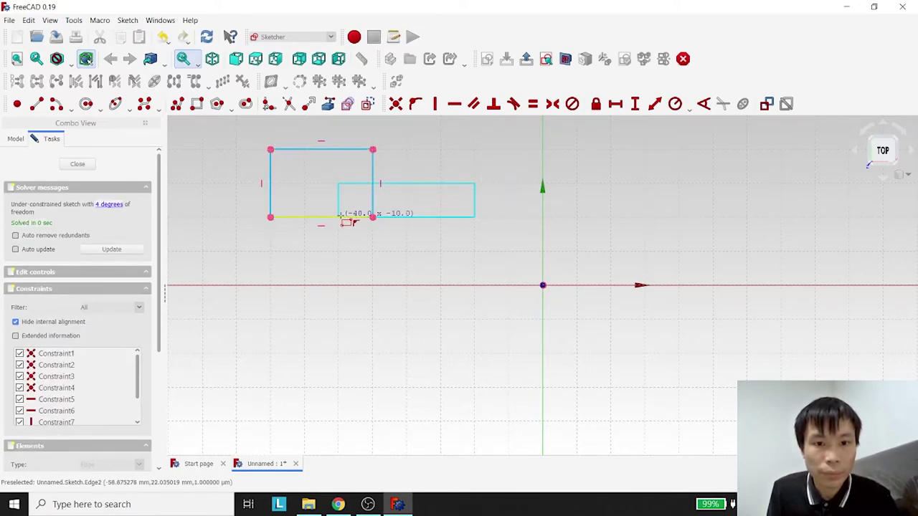
left_click(338, 250)
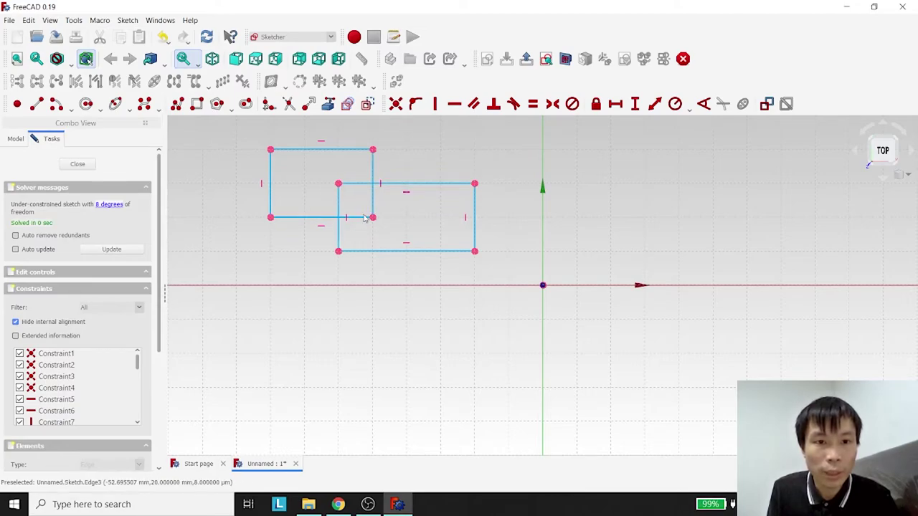
left_click(288, 103)
left_click(354, 185)
left_click(340, 201)
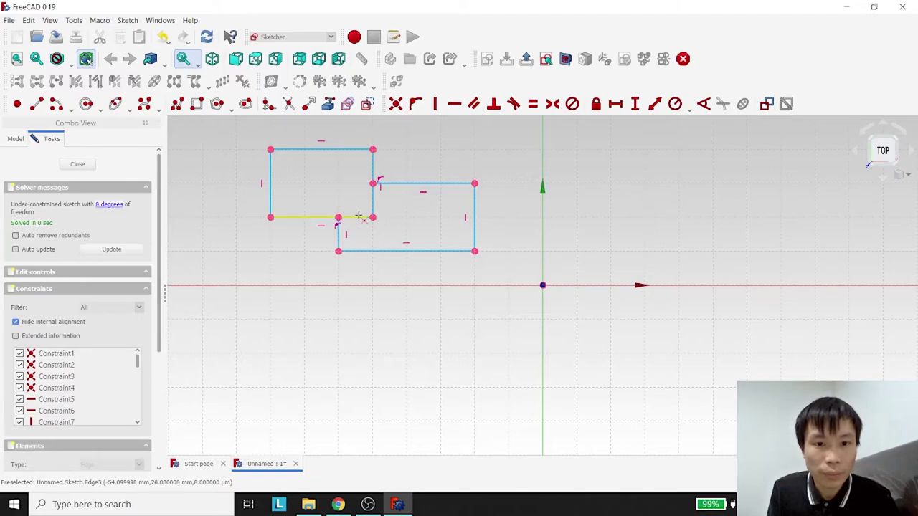
left_click(363, 218)
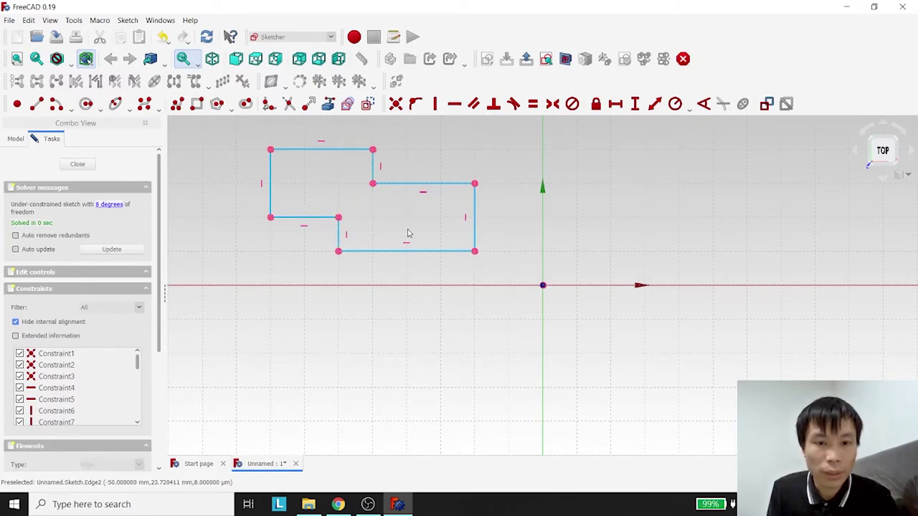
left_click_drag(231, 277, 523, 122)
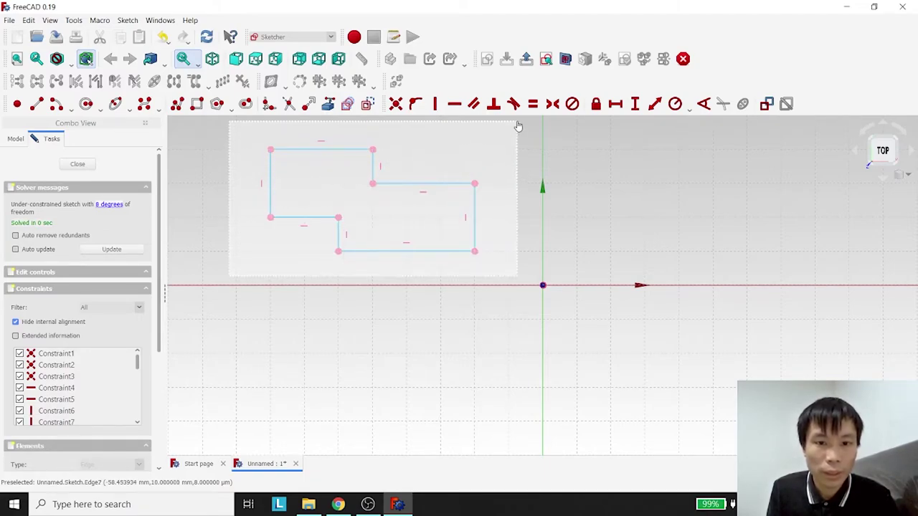
key("Delete")
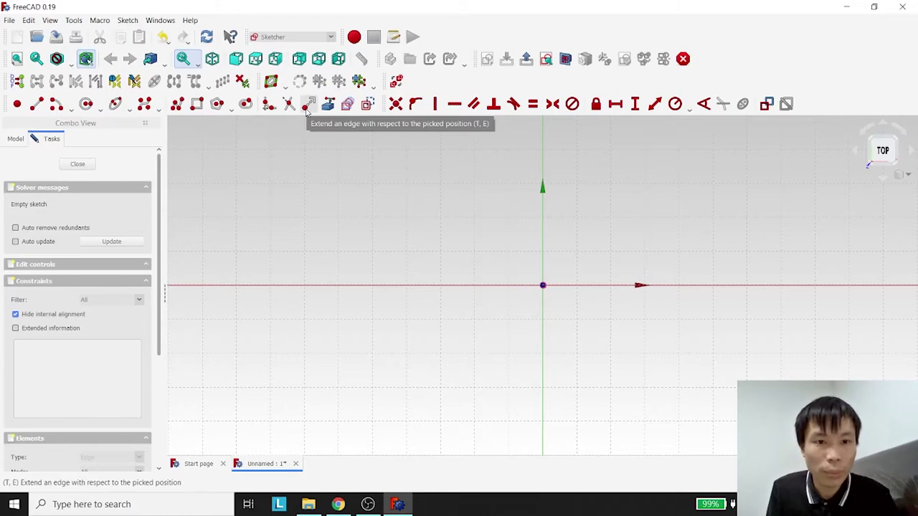
left_click(197, 104)
left_click(271, 149)
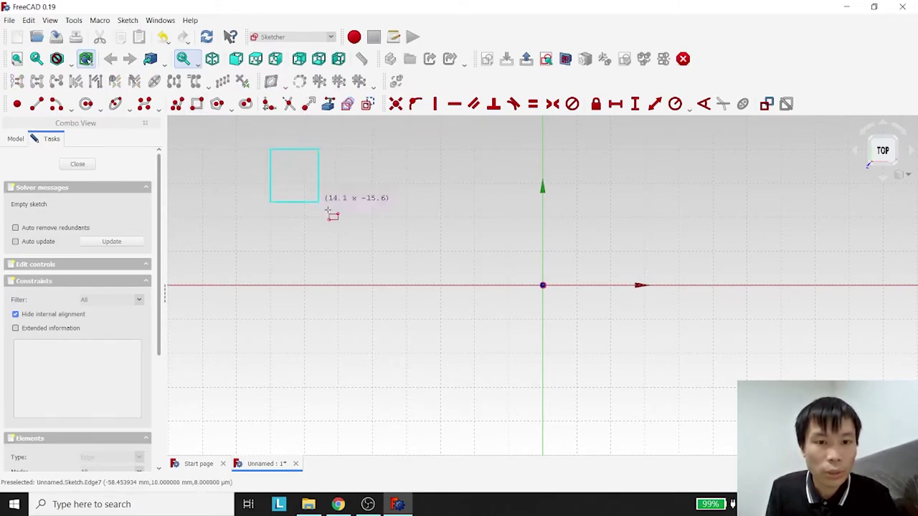
left_click(339, 217)
right_click(80, 123)
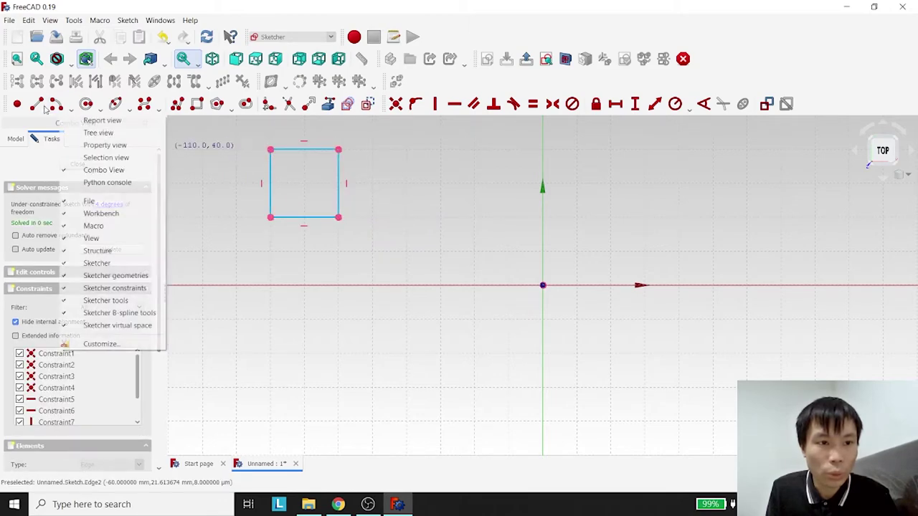
left_click(36, 104)
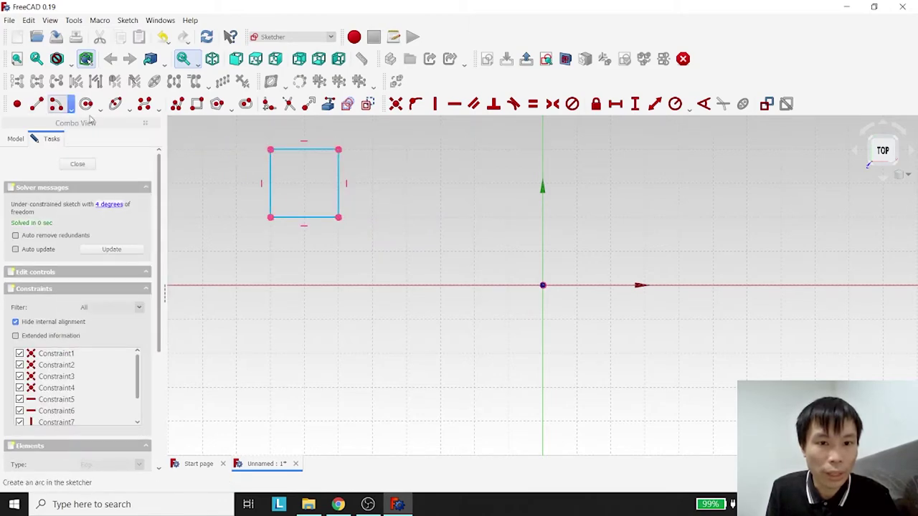
left_click(440, 183)
left_click(372, 184)
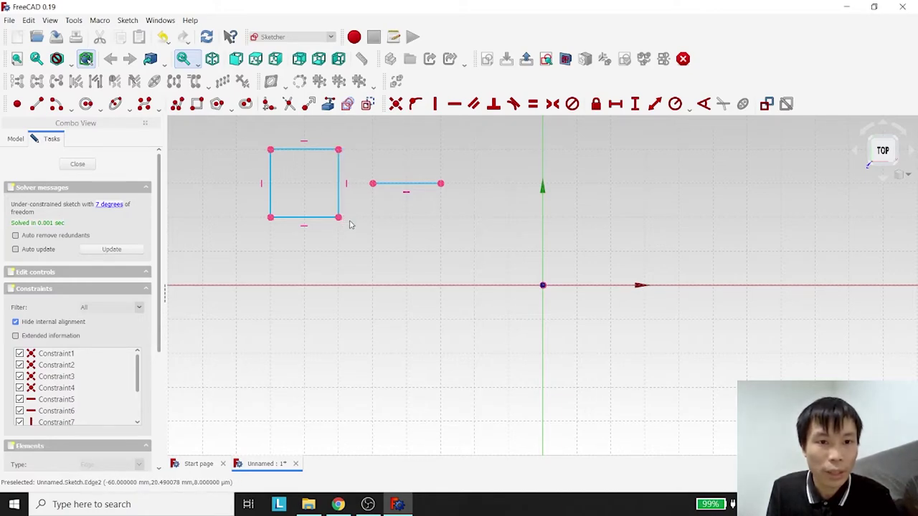
left_click(290, 108)
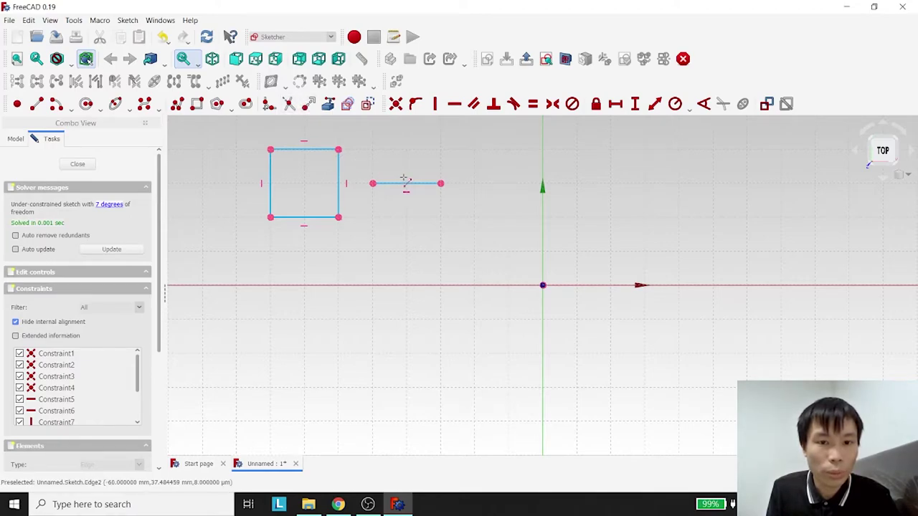
left_click(351, 189)
right_click(394, 250)
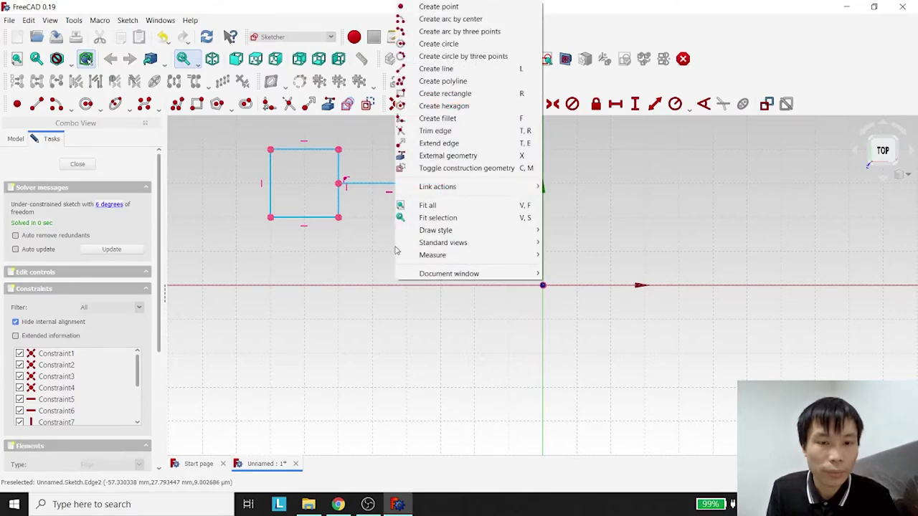
left_click(375, 250)
left_click_drag(243, 263, 482, 129)
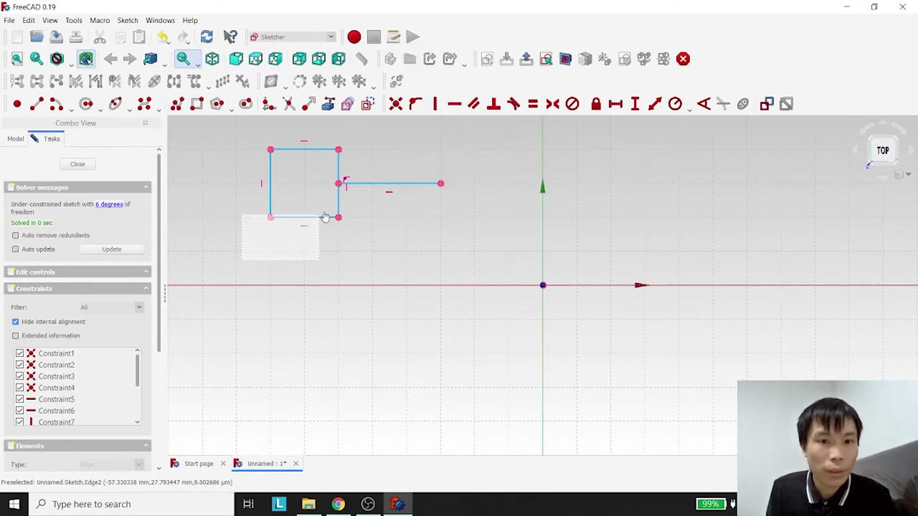
key("Delete")
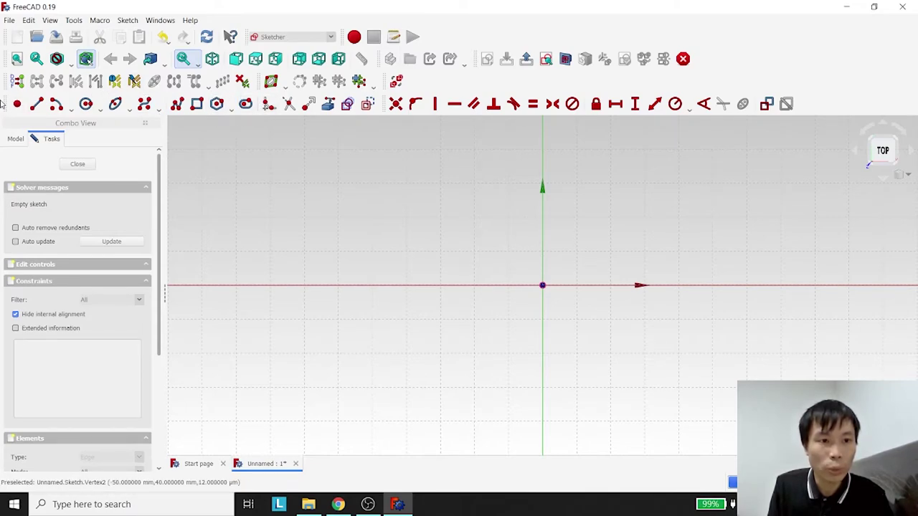
Toggle construction mode and draw a first horizontal line above-left of the origin.
left_click(365, 105)
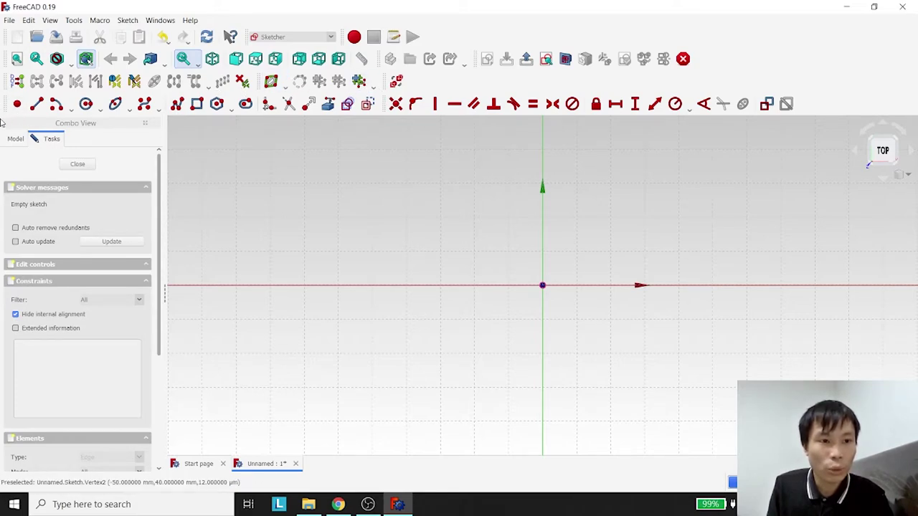
left_click(38, 106)
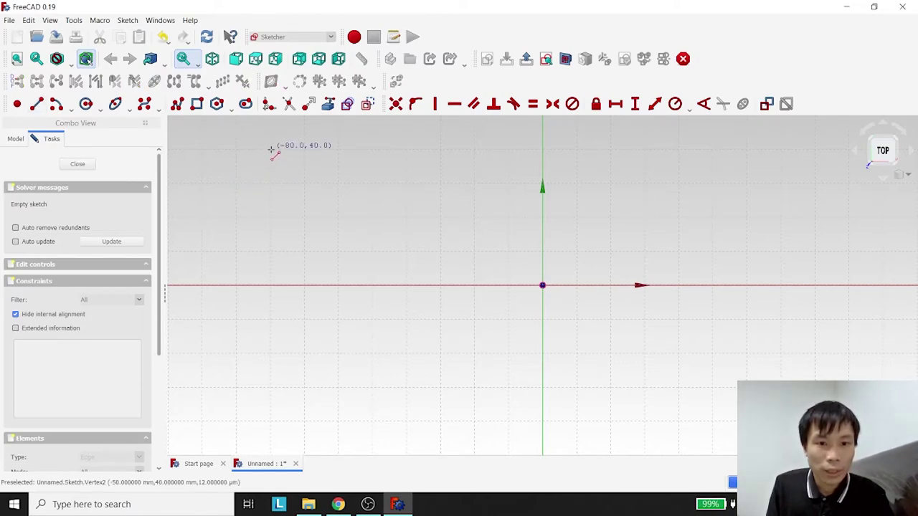
left_click(270, 150)
left_click(407, 149)
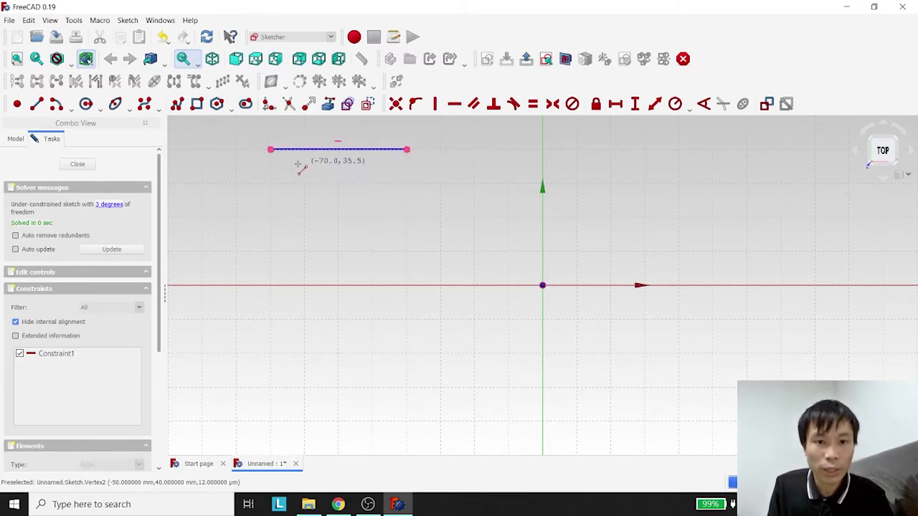
Draw a second horizontal line below the first, then undo it.
left_click(37, 105)
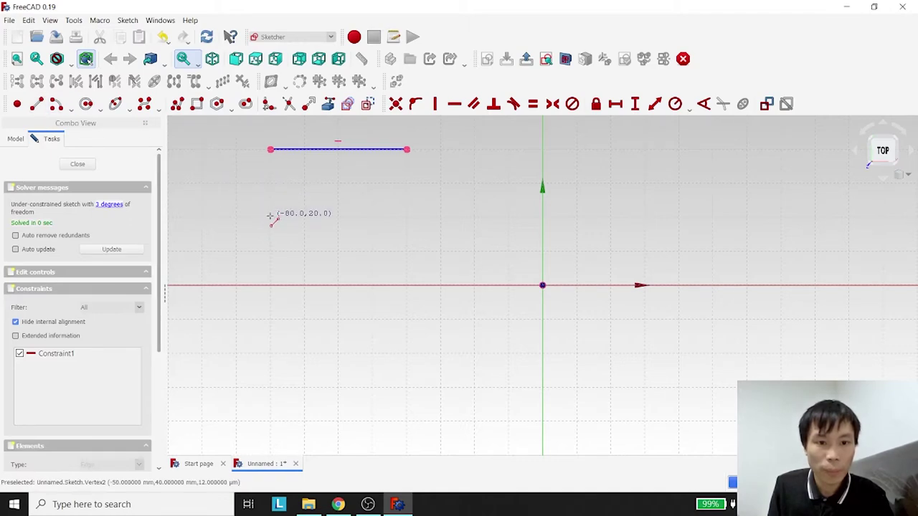
left_click(270, 217)
left_click(407, 218)
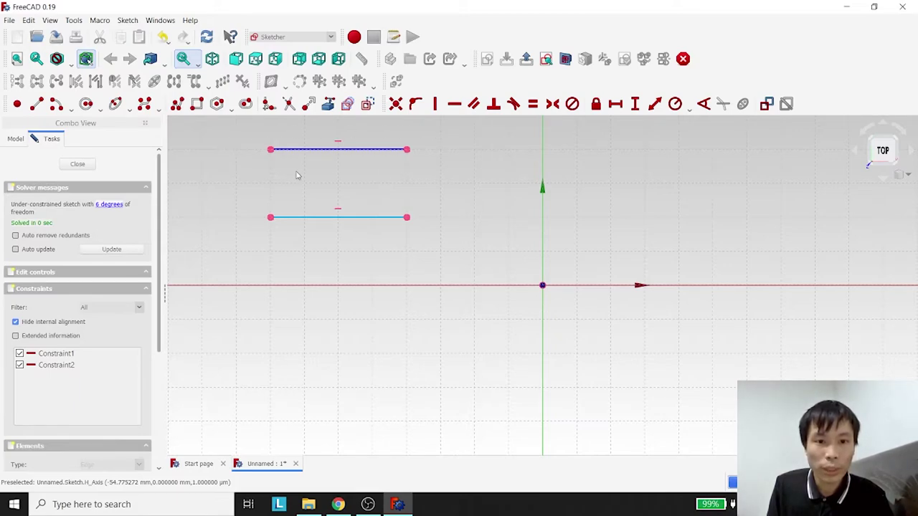
key("ctrl+z")
Undo the remaining horizontal line, then draw a trial ellipse and undo it.
key("ctrl+z")
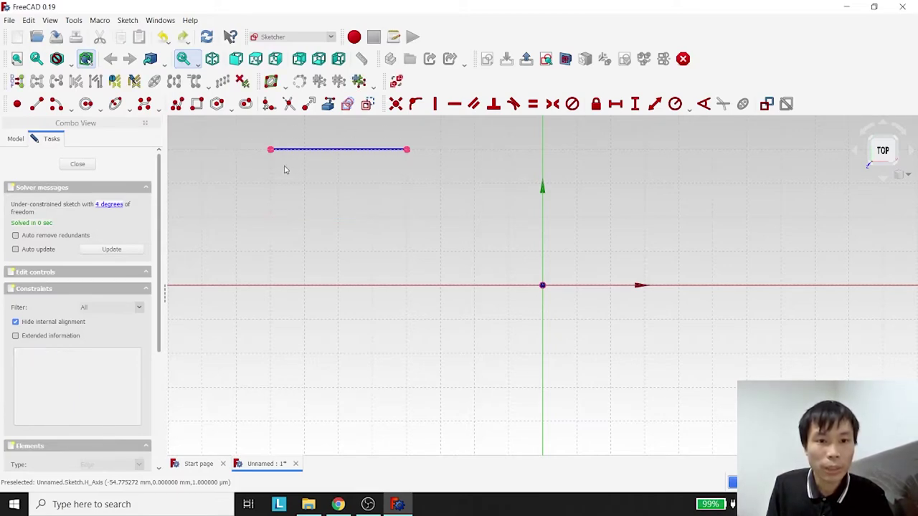
key("ctrl+z")
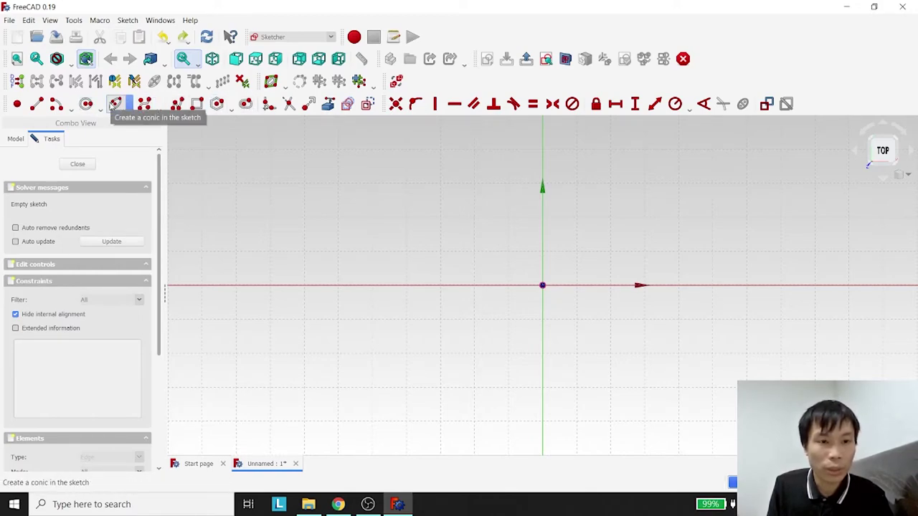
left_click(115, 104)
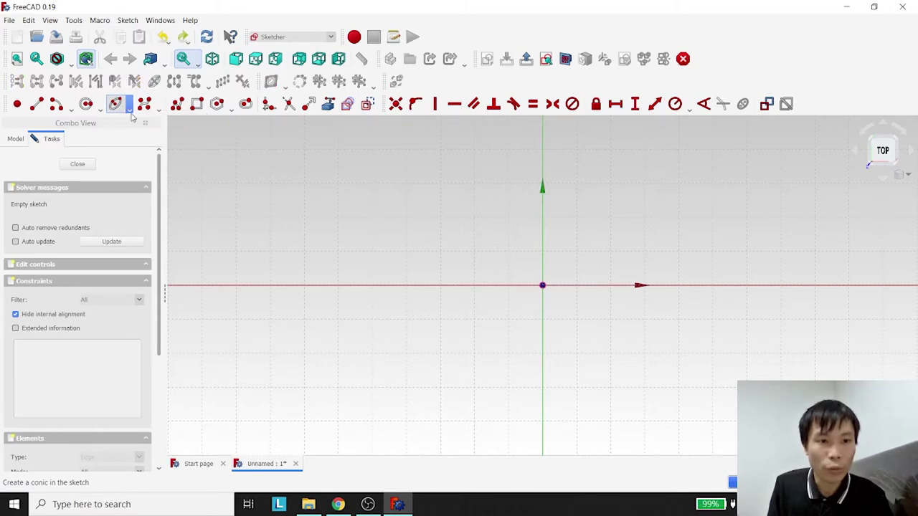
left_click(270, 182)
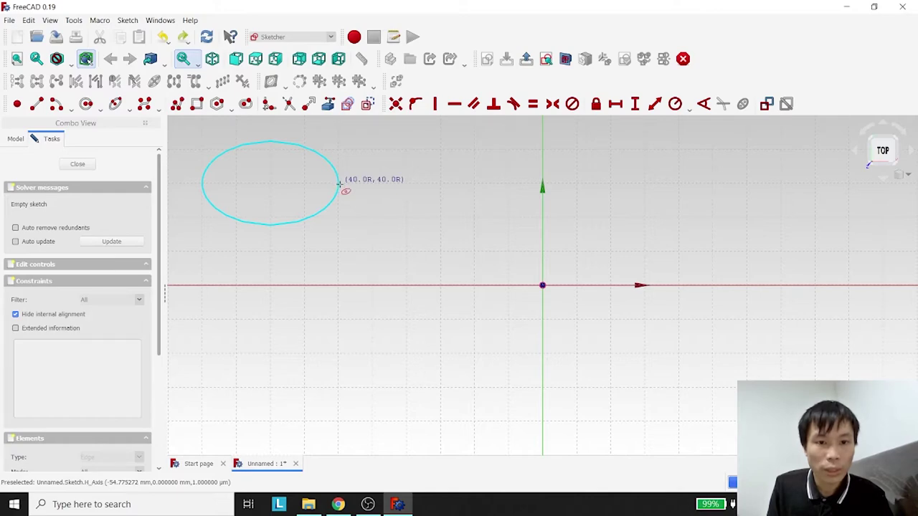
left_click(339, 184)
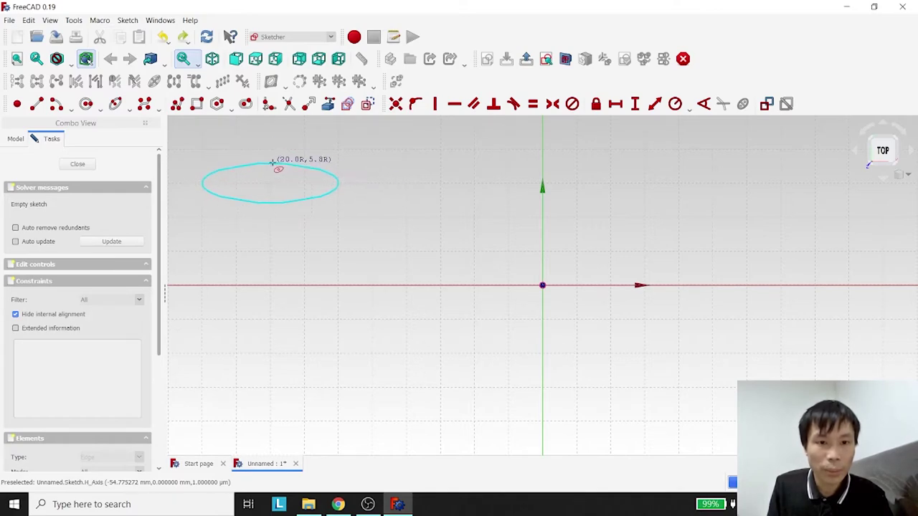
left_click(270, 155)
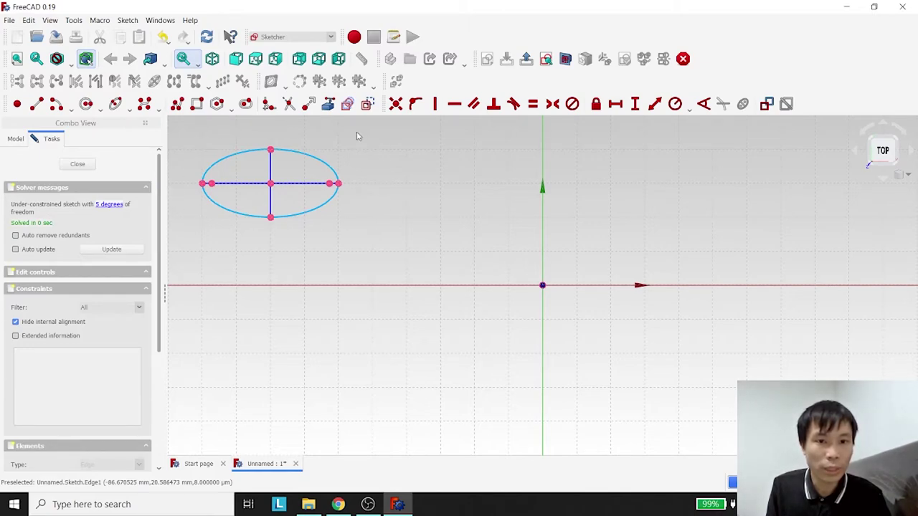
key("ctrl+z")
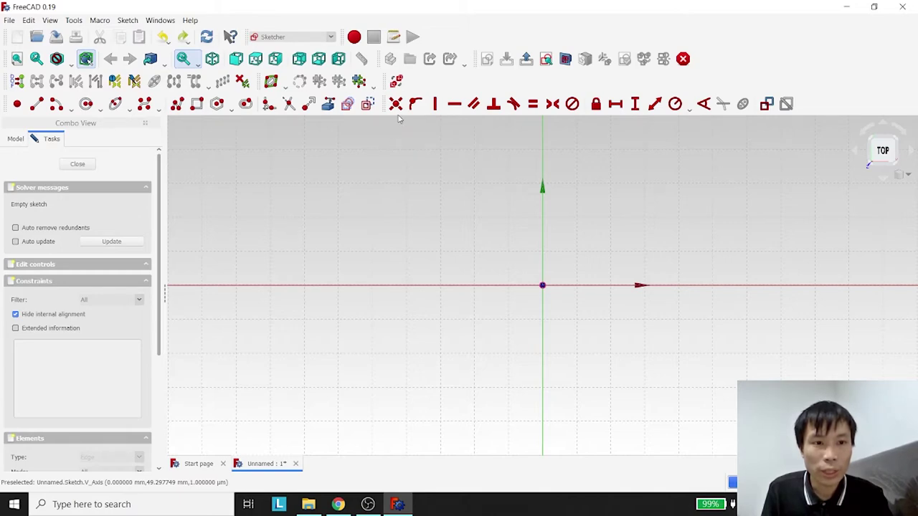
Draw a horizontal line and a slanted line ending near its right end.
left_click(38, 106)
left_click(305, 185)
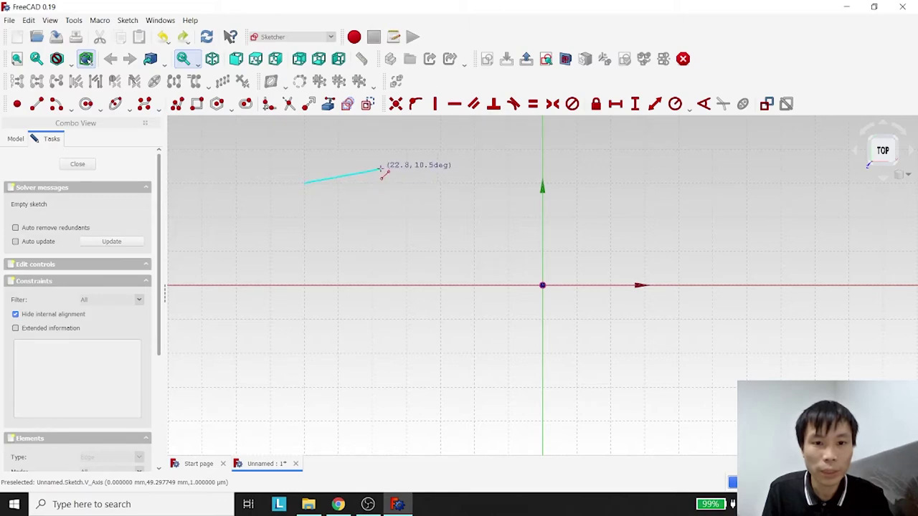
left_click(406, 184)
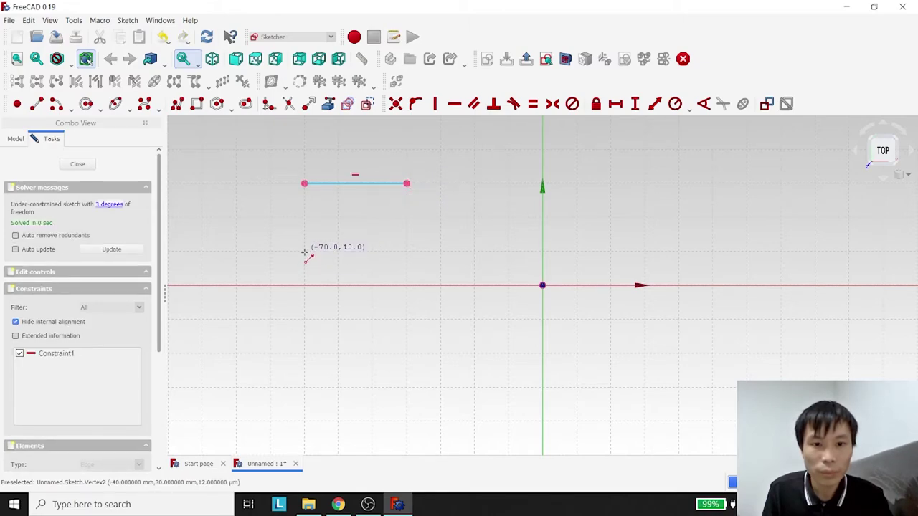
left_click(305, 250)
left_click(394, 205)
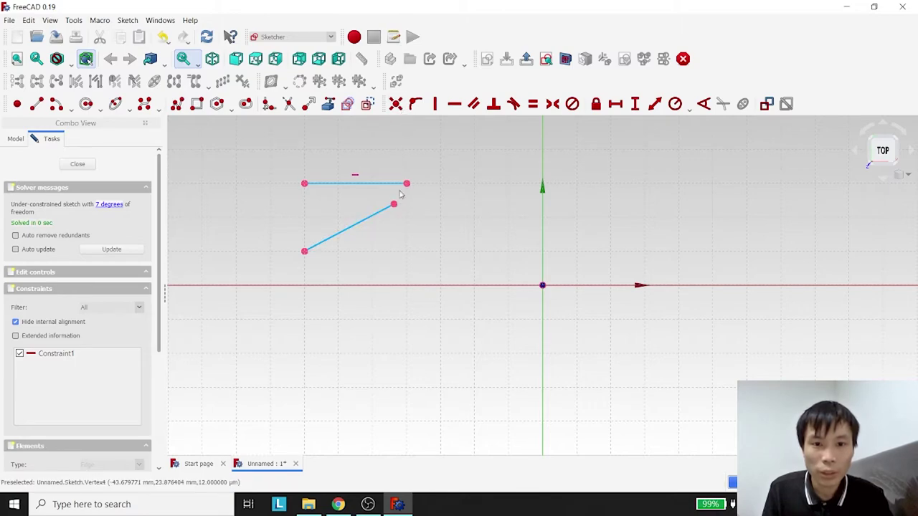
Make the slanted line's upper endpoint coincident with the horizontal line's right end, then drag the corner.
left_click(395, 206)
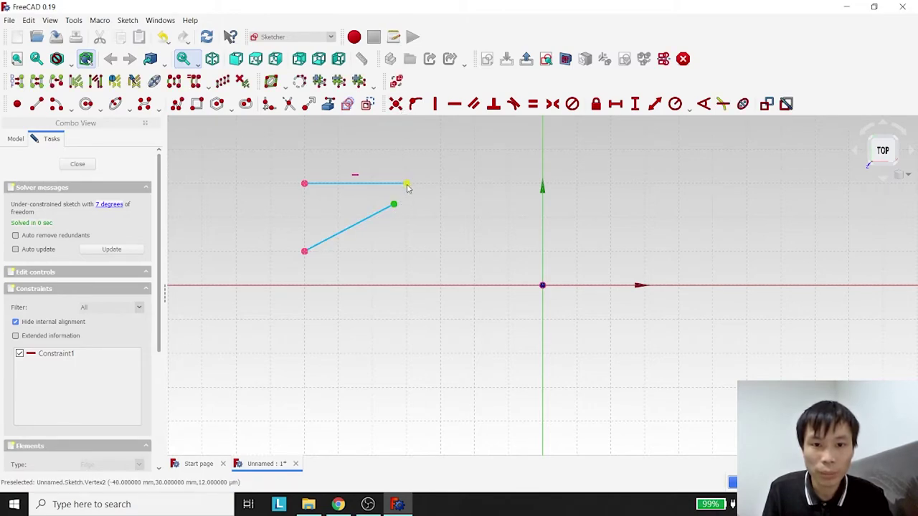
left_click(407, 185)
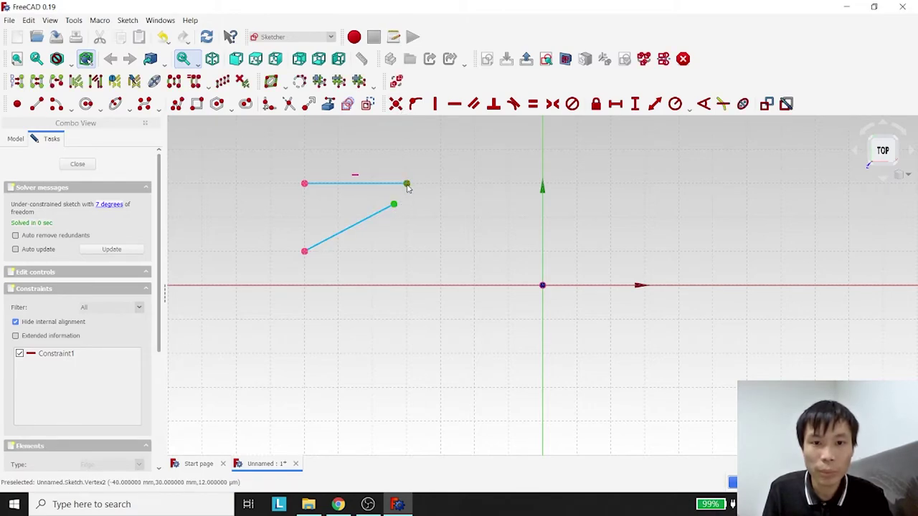
left_click(397, 105)
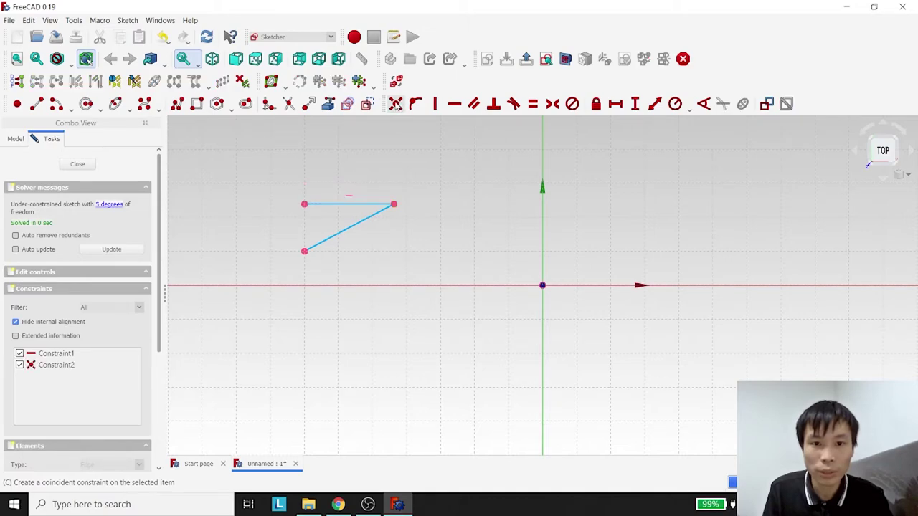
right_click(415, 230)
left_click(423, 207)
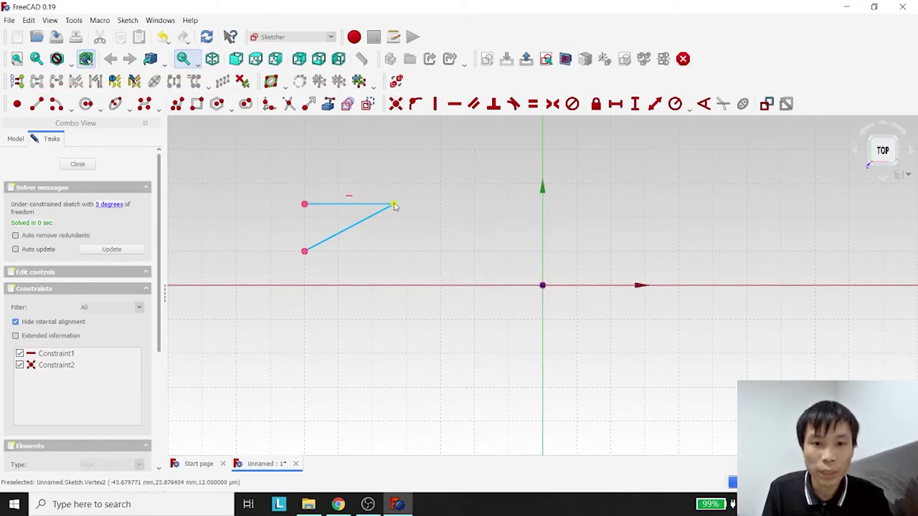
mouse_move(402, 209)
left_mouse_down()
mouse_move(390, 212)
mouse_move(425, 182)
mouse_move(393, 197)
left_mouse_up()
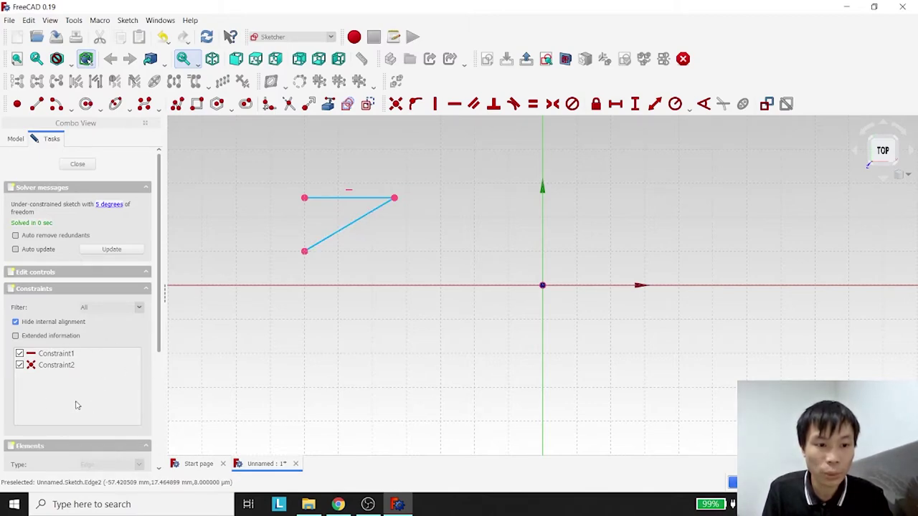
Delete Constraint2, pull the endpoints apart, and reapply the coincident constraint.
left_click(62, 368)
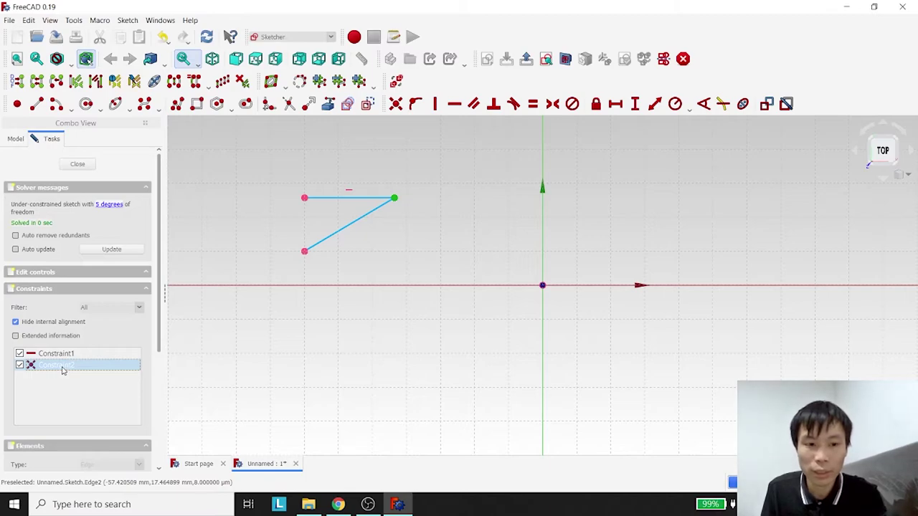
key("Delete")
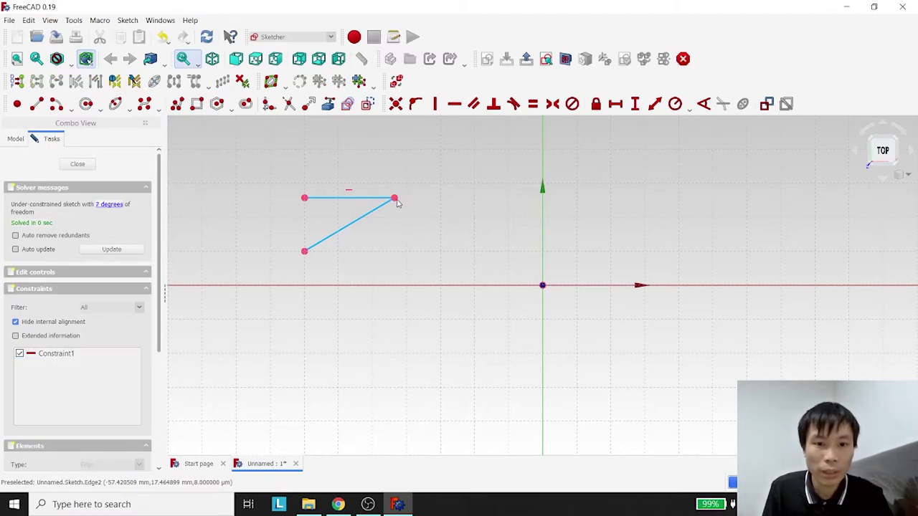
mouse_move(394, 199)
left_mouse_down()
mouse_move(441, 176)
mouse_move(361, 185)
mouse_move(442, 176)
mouse_move(485, 189)
mouse_move(392, 175)
mouse_move(439, 174)
mouse_move(355, 183)
mouse_move(406, 185)
left_mouse_up()
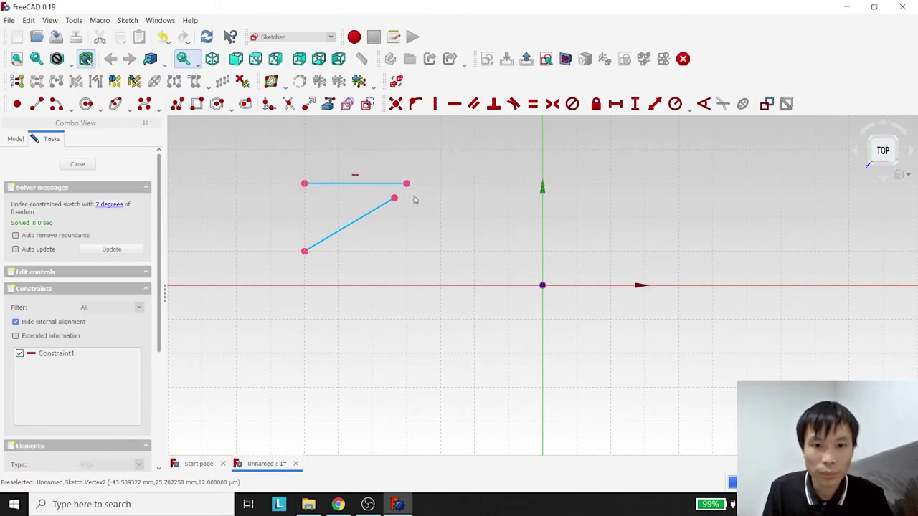
left_click(394, 198)
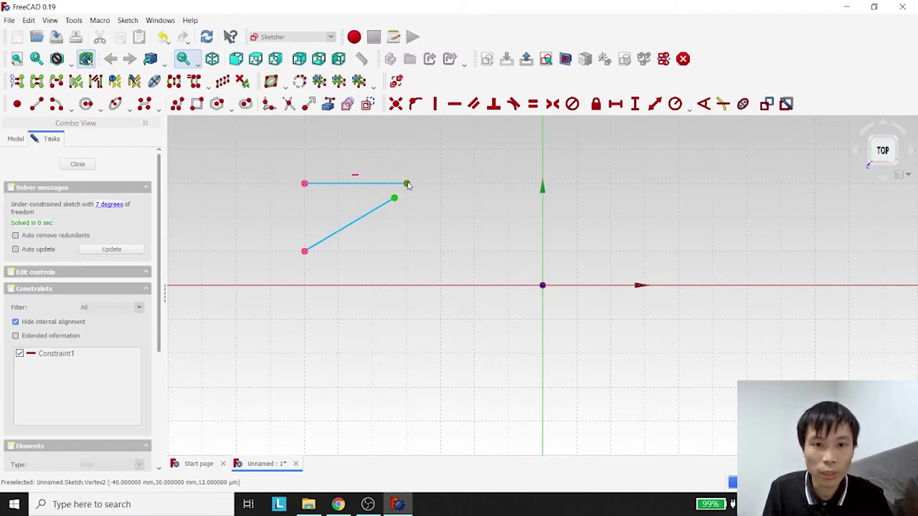
left_click(407, 184)
left_click(395, 104)
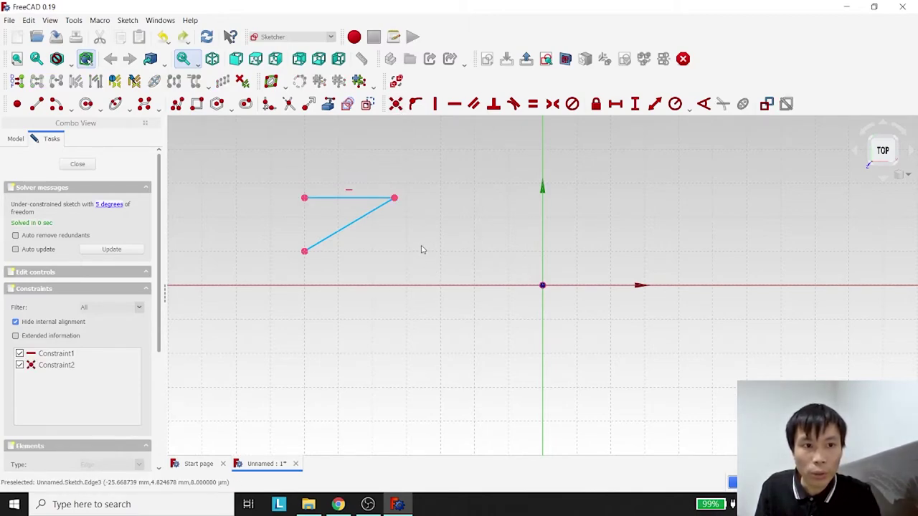
Draw a new line and pin its upper endpoint onto the diagonal with Point on Object.
left_click(38, 105)
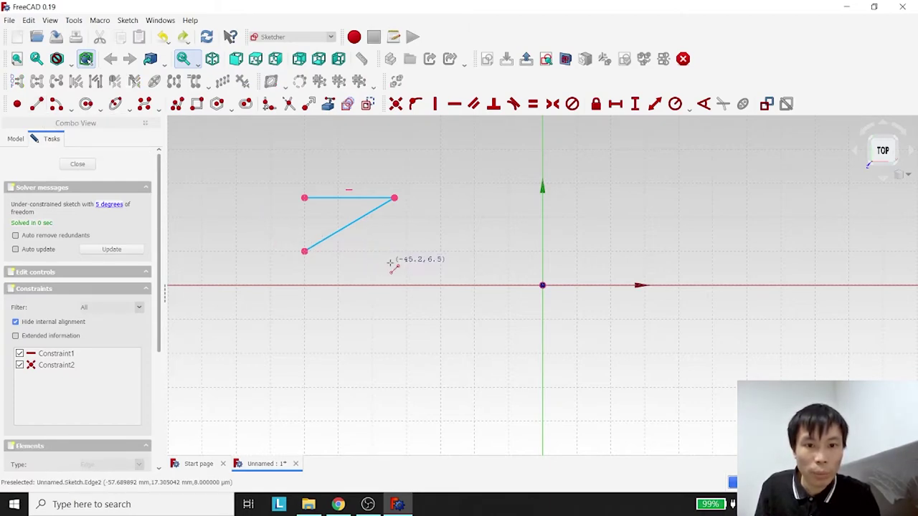
left_click(380, 236)
left_click(440, 275)
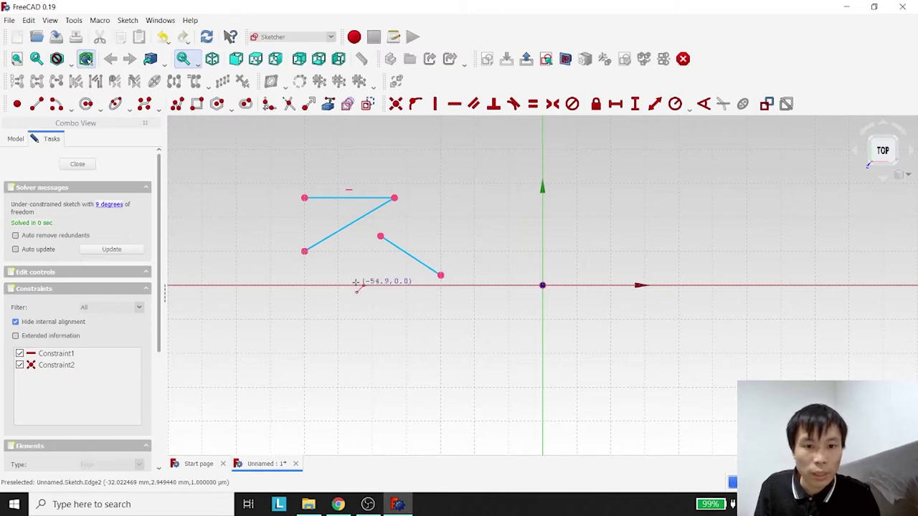
right_click(364, 259)
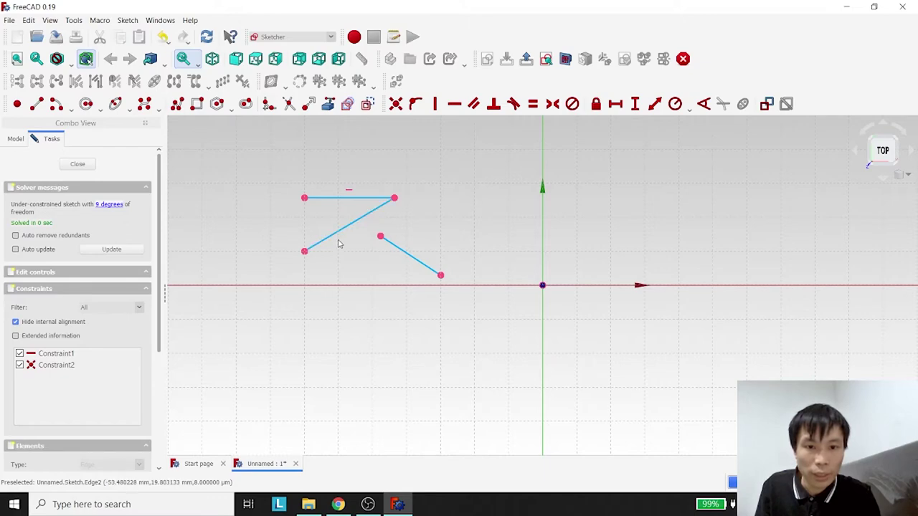
left_click(381, 237)
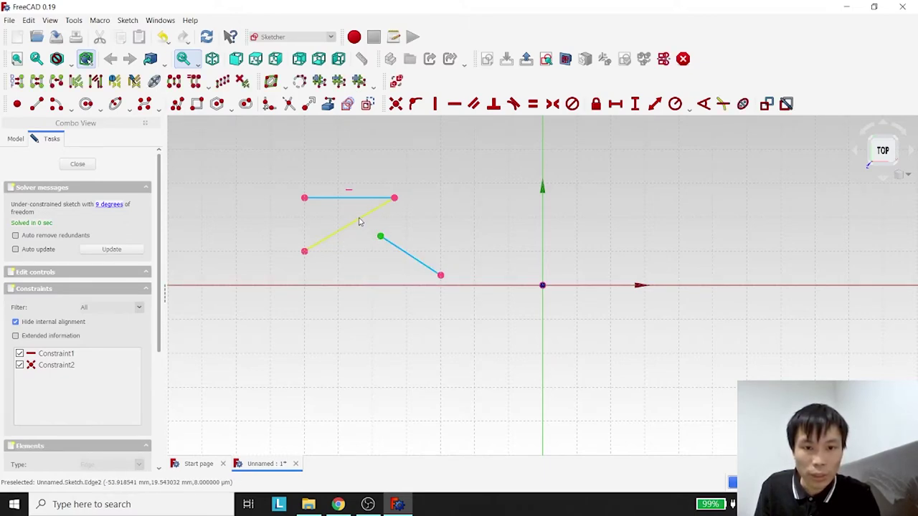
left_click(360, 222)
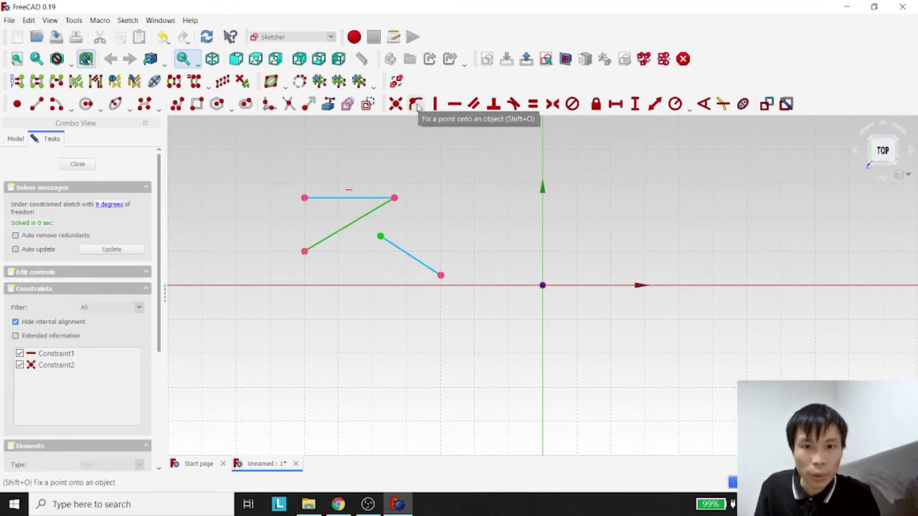
left_click(416, 105)
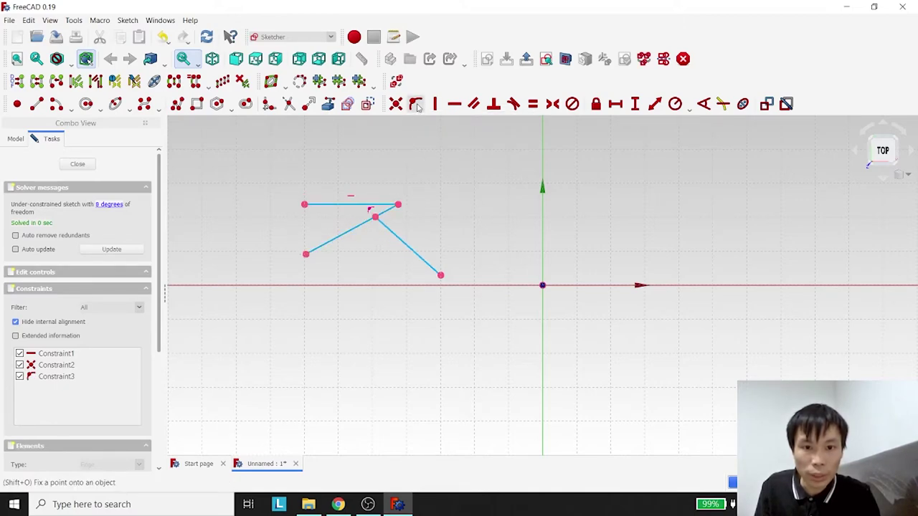
Drag the joined lines to test the constraints, then delete all sketch geometry.
right_click(443, 197)
left_click(432, 190)
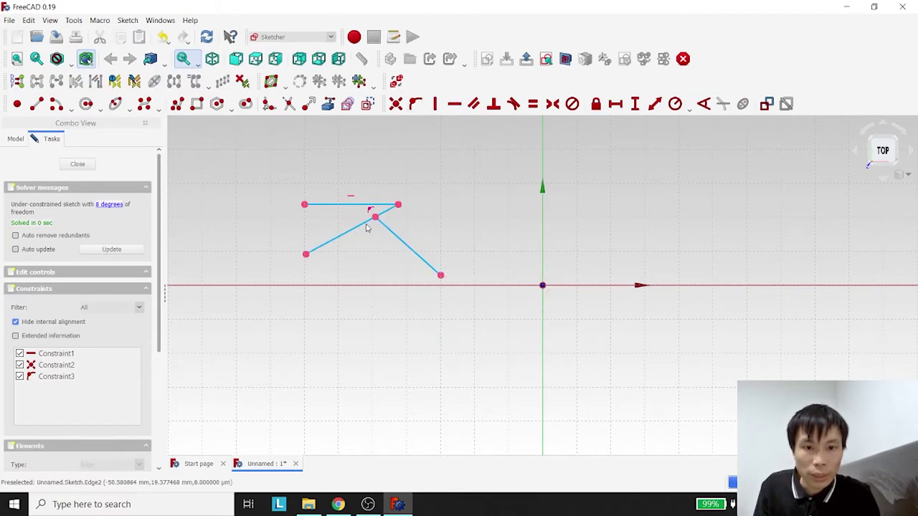
left_click_drag(376, 222, 373, 235)
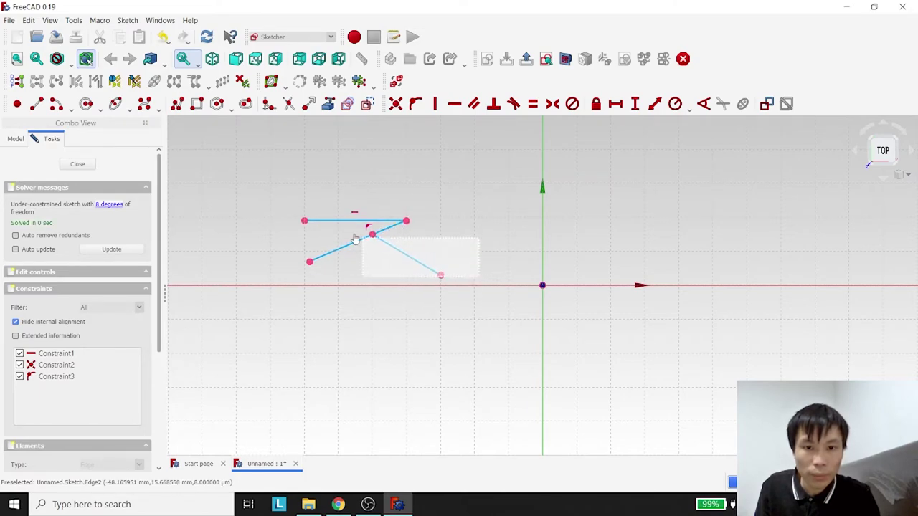
left_click_drag(479, 280, 267, 211)
key("Delete")
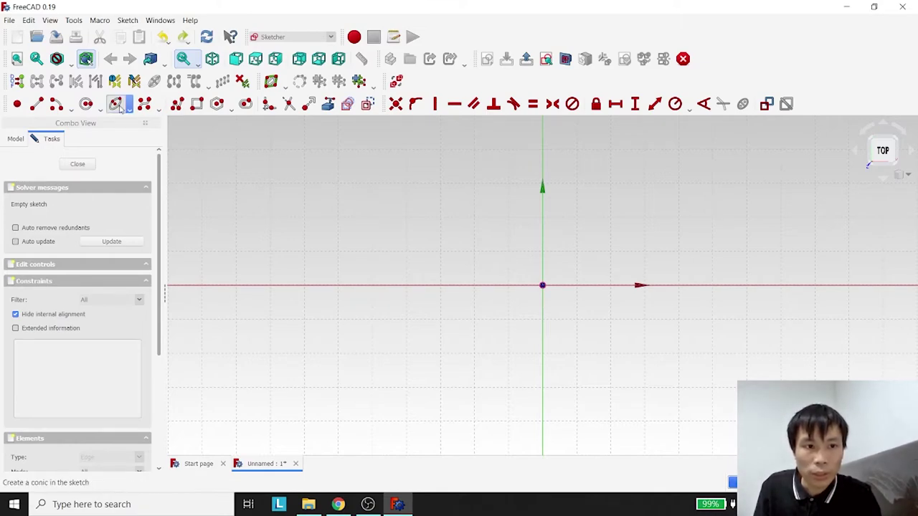
Draw a roughly vertical line and apply the Vertical constraint to it.
left_click(41, 108)
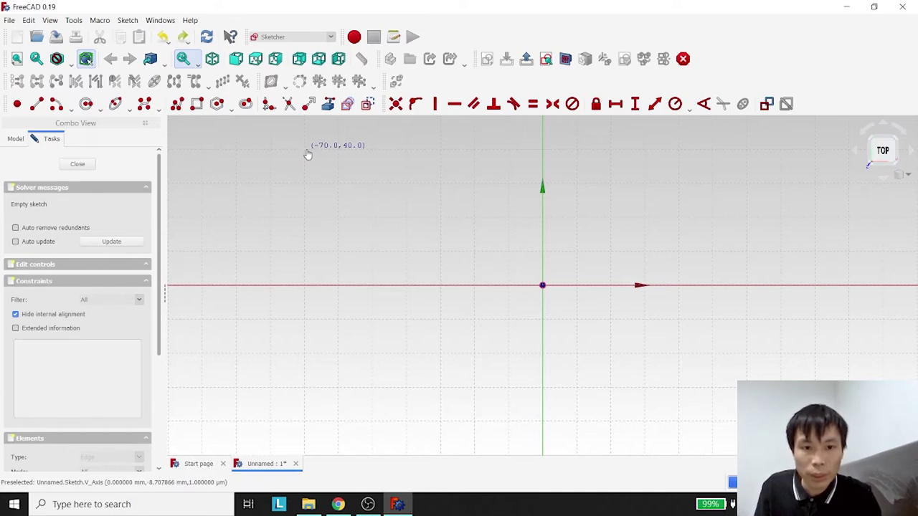
left_click(305, 151)
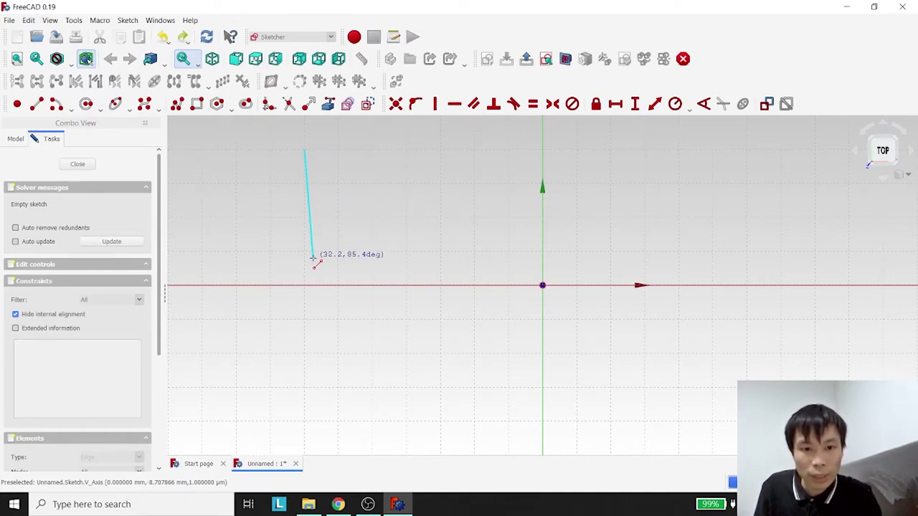
left_click(312, 262)
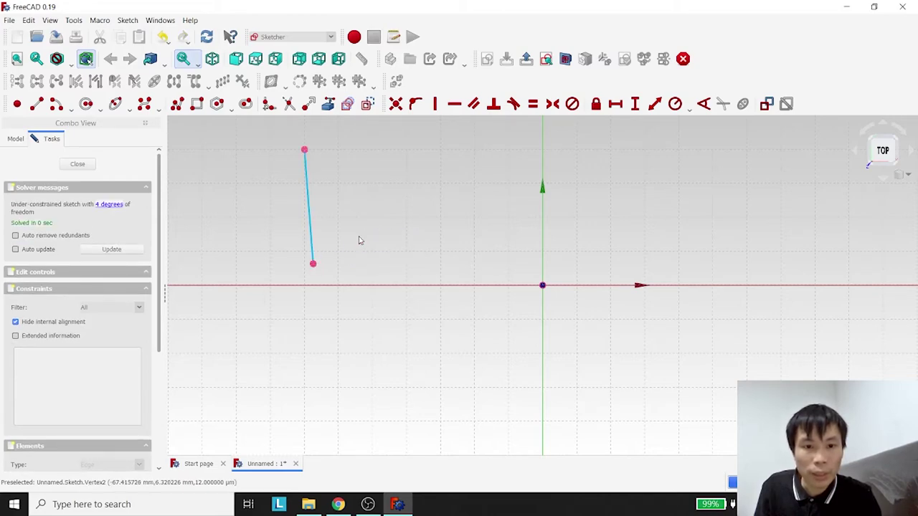
left_click(309, 204)
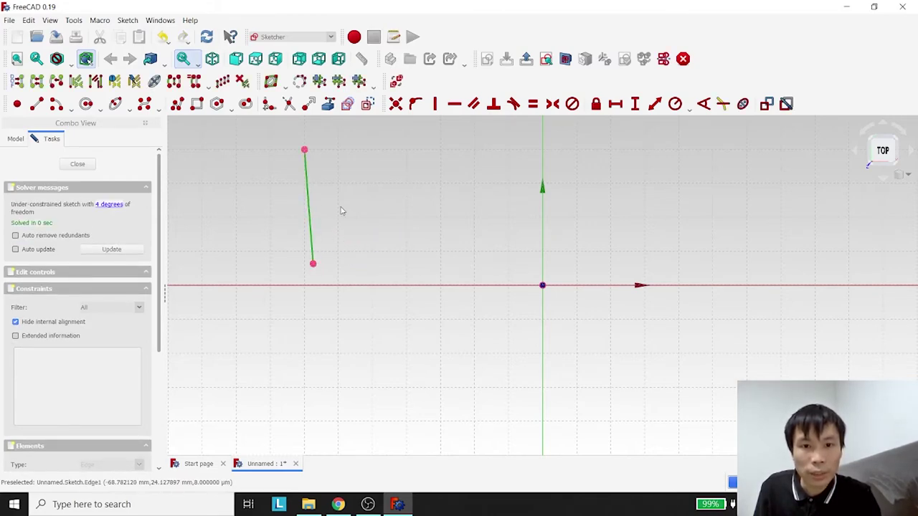
left_click(434, 105)
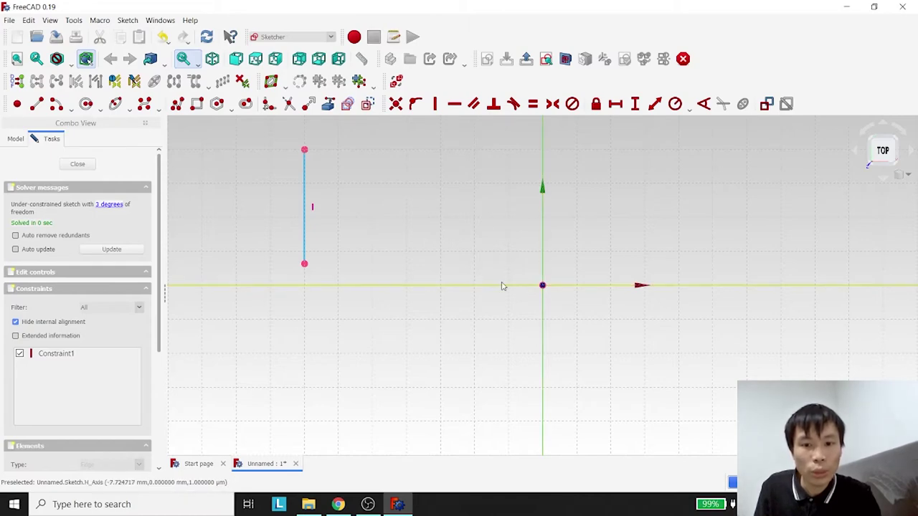
Draw a line across the top and apply the Horizontal constraint to it.
left_click(56, 104)
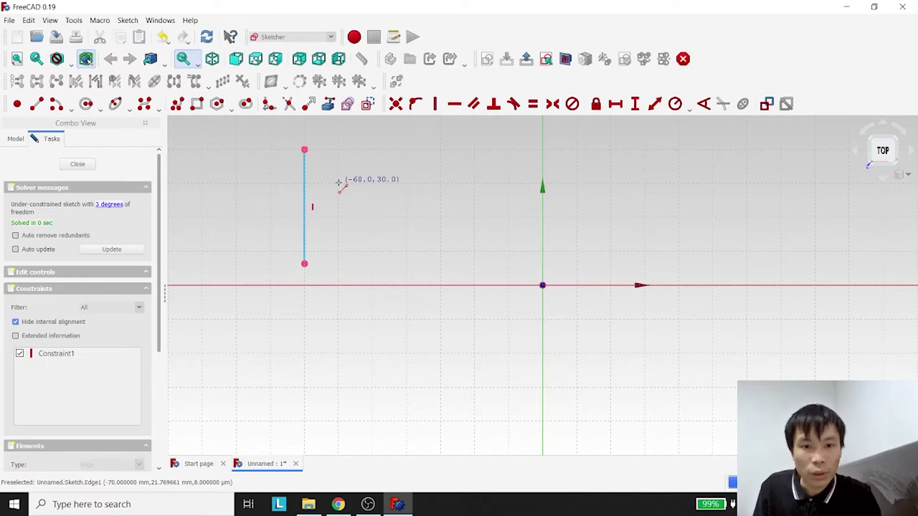
left_click(339, 184)
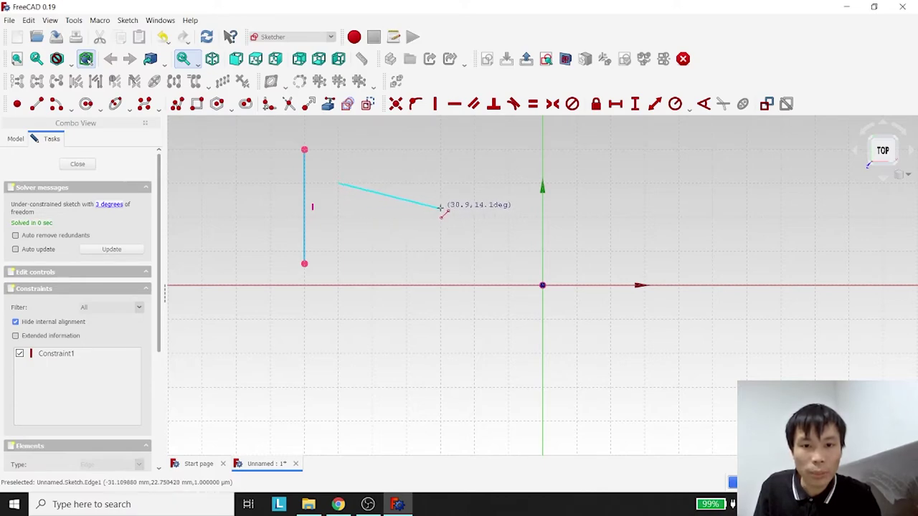
left_click(474, 191)
right_click(473, 205)
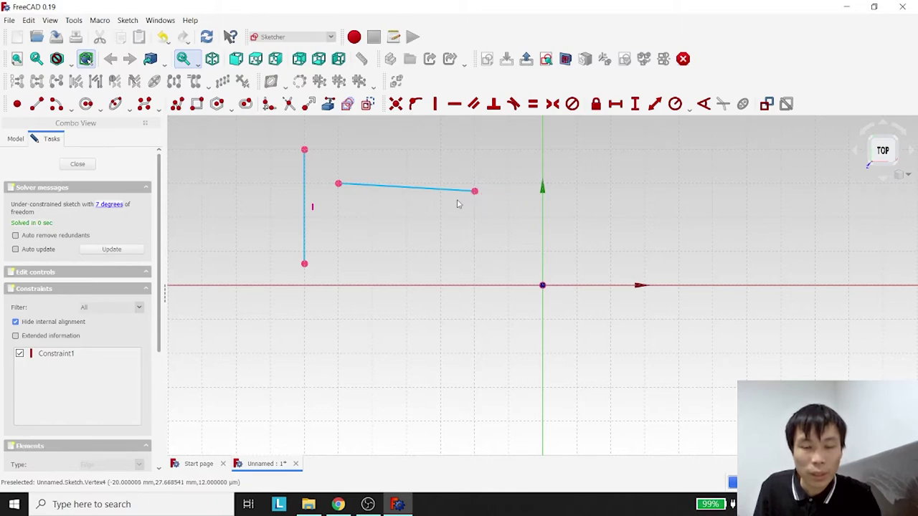
left_click(436, 190)
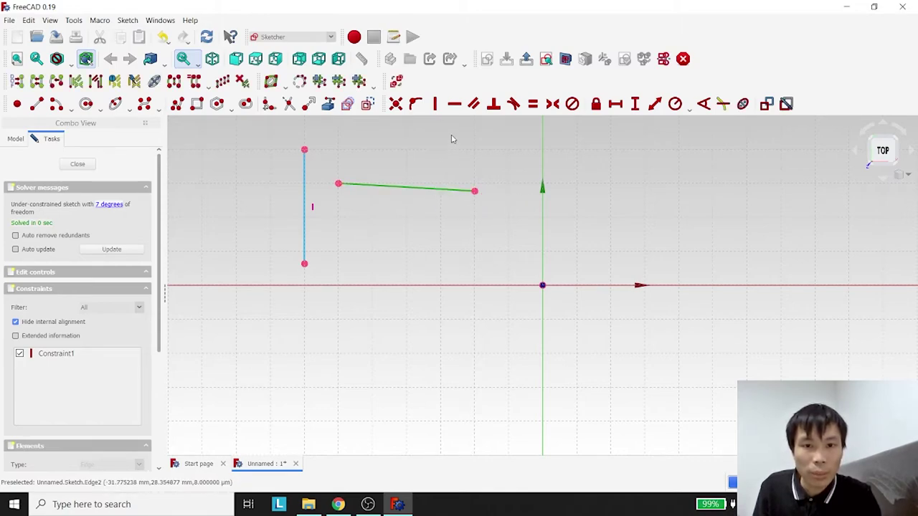
left_click(454, 106)
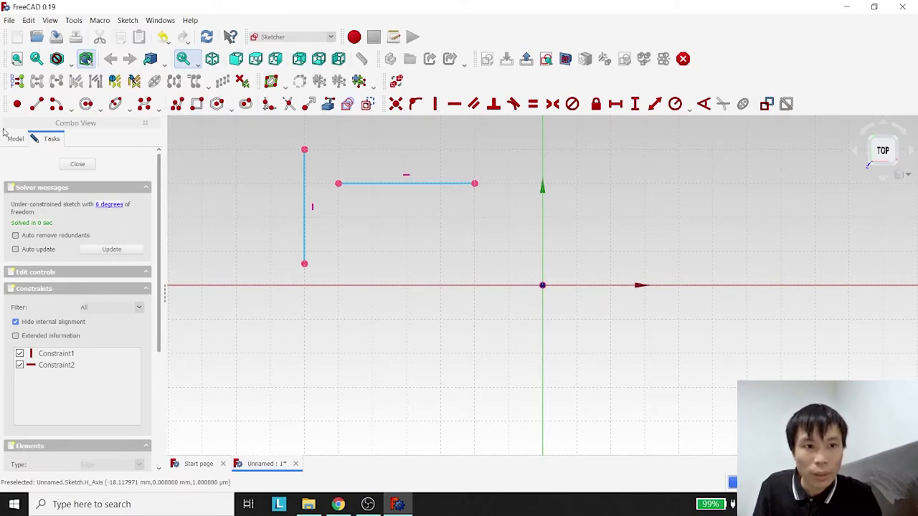
Draw a slanted line at the upper right and start a second one below it.
left_click(37, 104)
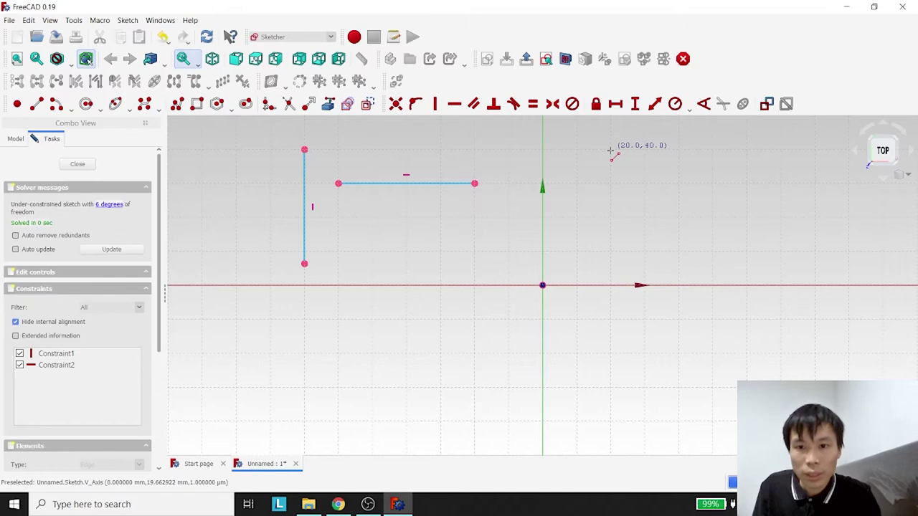
left_click(611, 151)
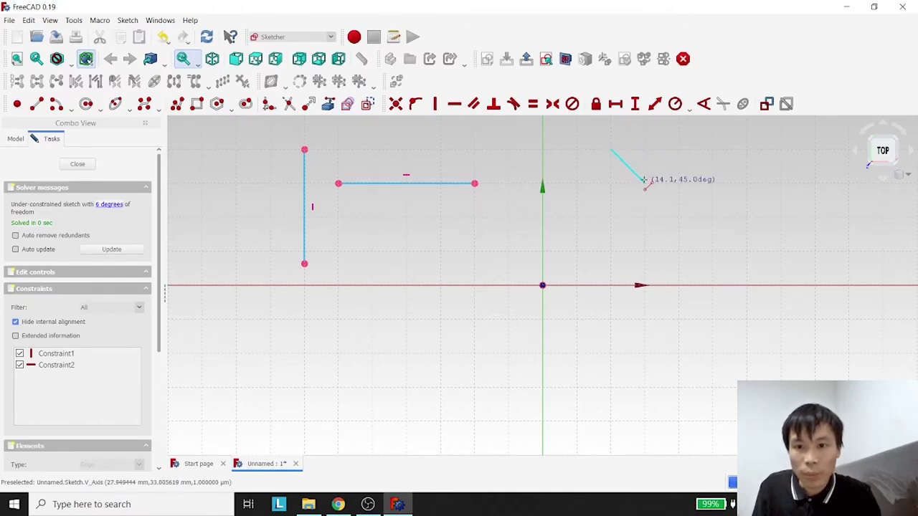
left_click(733, 217)
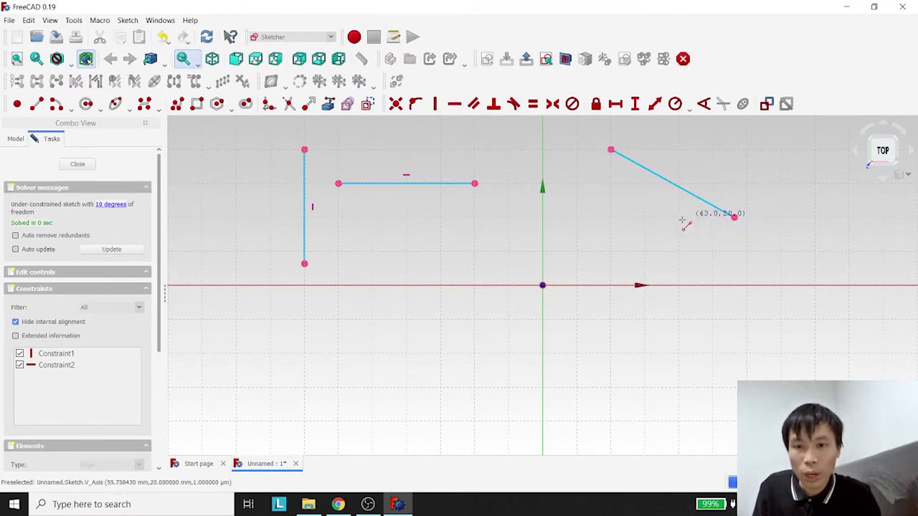
left_click(598, 161)
Finish the second slanted line, make both slanted lines parallel, then delete all geometry.
left_click(713, 242)
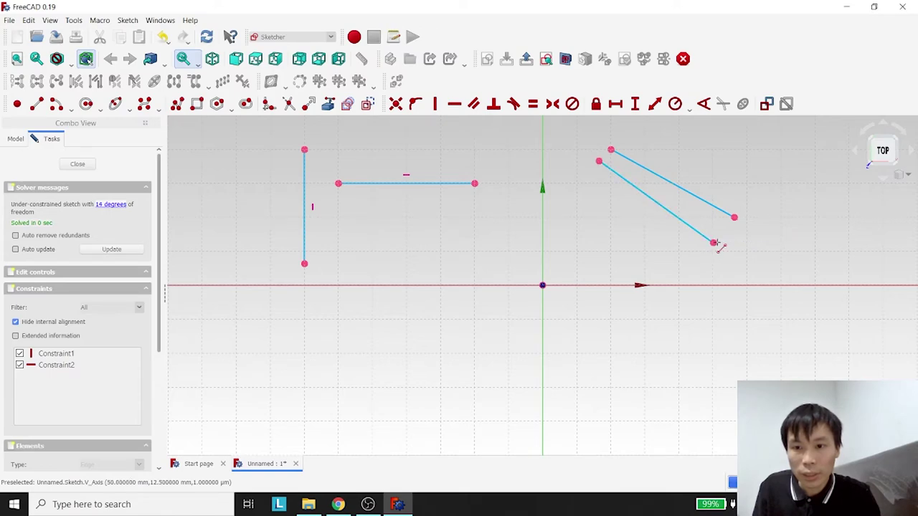
right_click(654, 240)
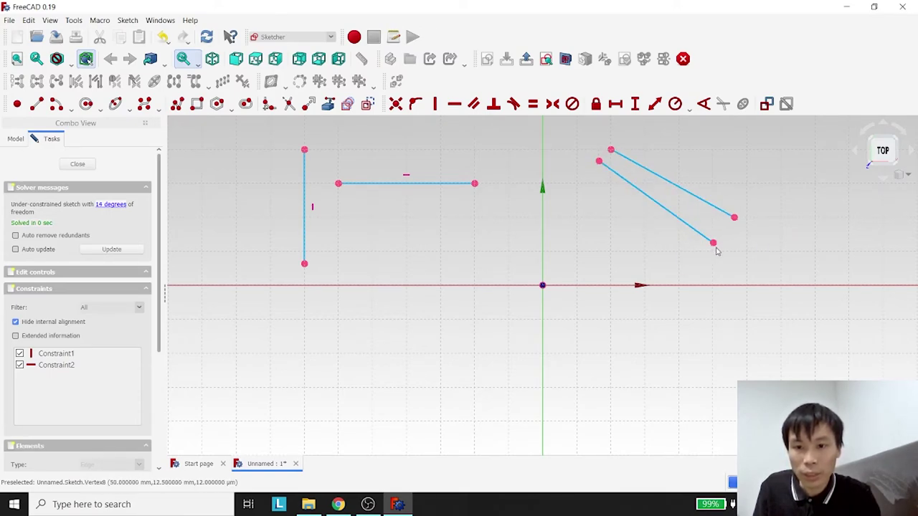
left_click(678, 218)
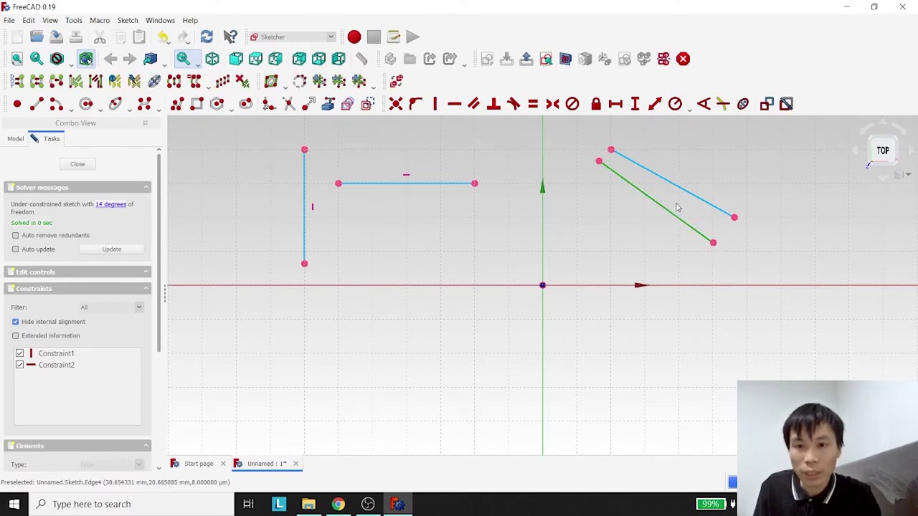
left_click(689, 193)
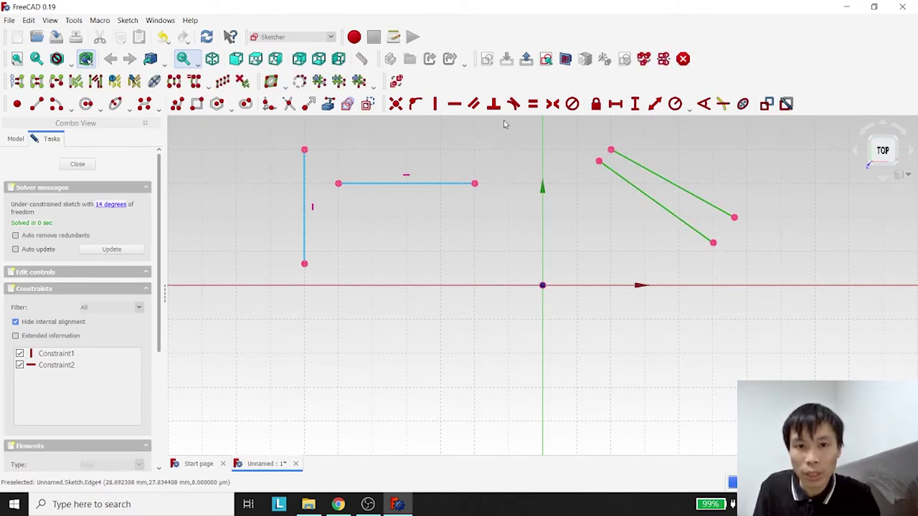
left_click(474, 104)
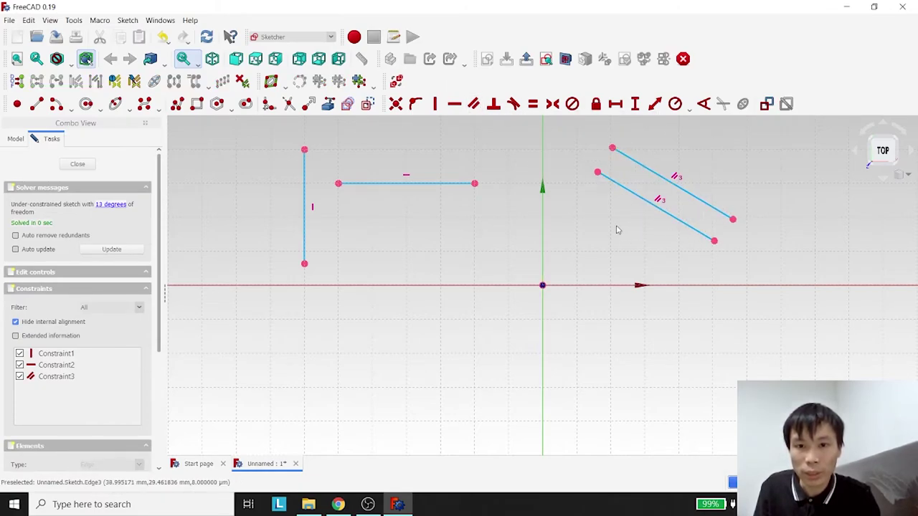
left_click_drag(259, 277, 767, 133)
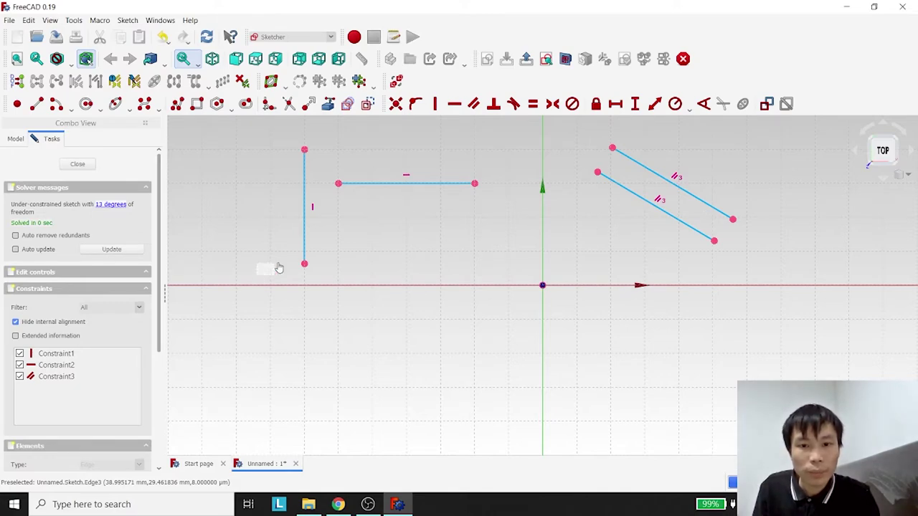
key("Delete")
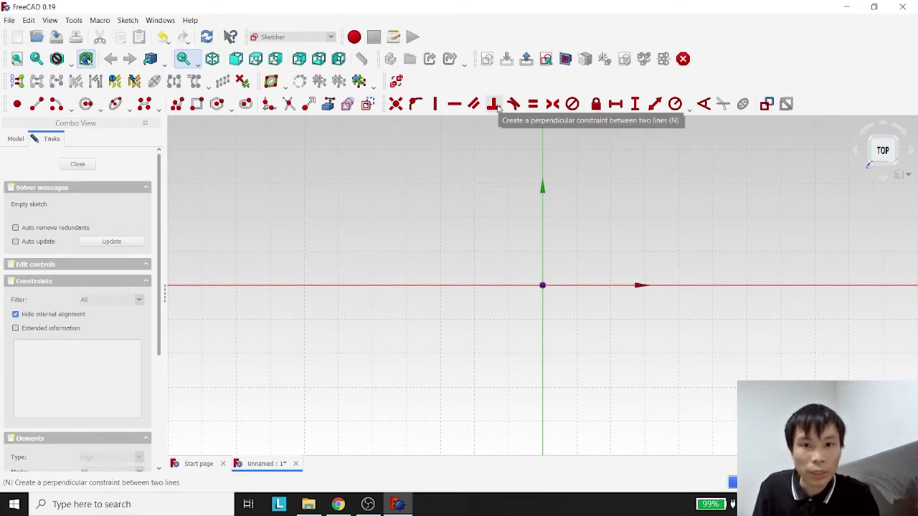
left_click(36, 104)
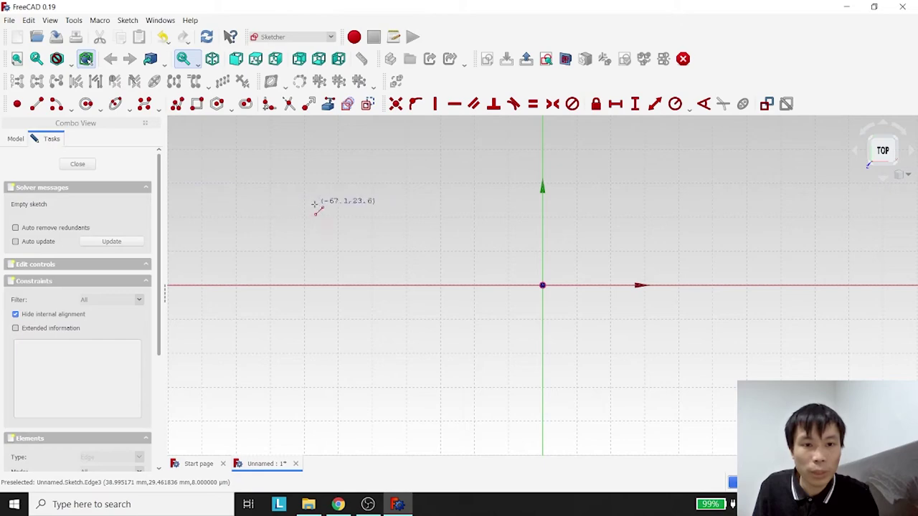
left_click(373, 149)
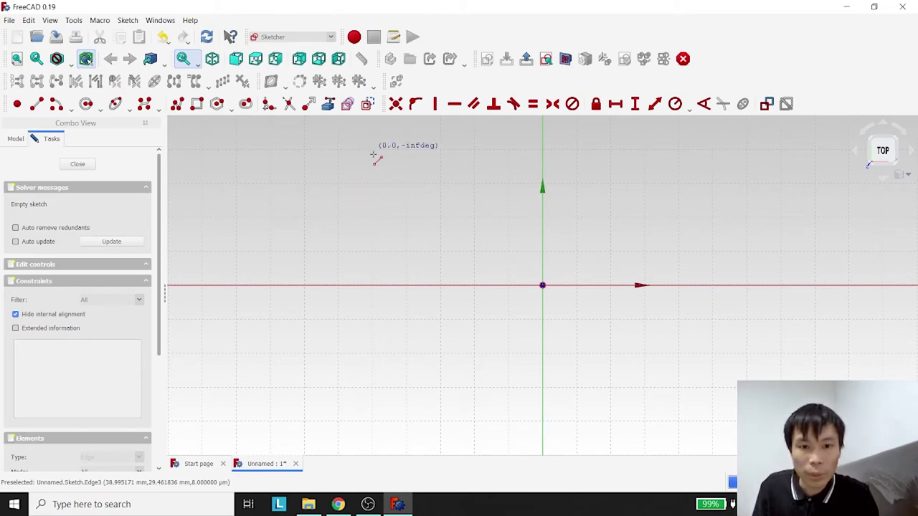
left_click(378, 227)
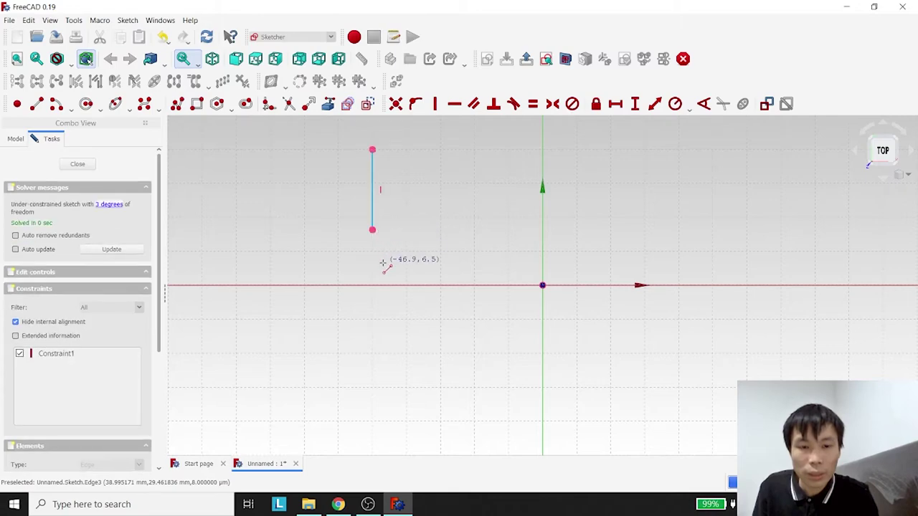
left_click(315, 250)
left_click(419, 233)
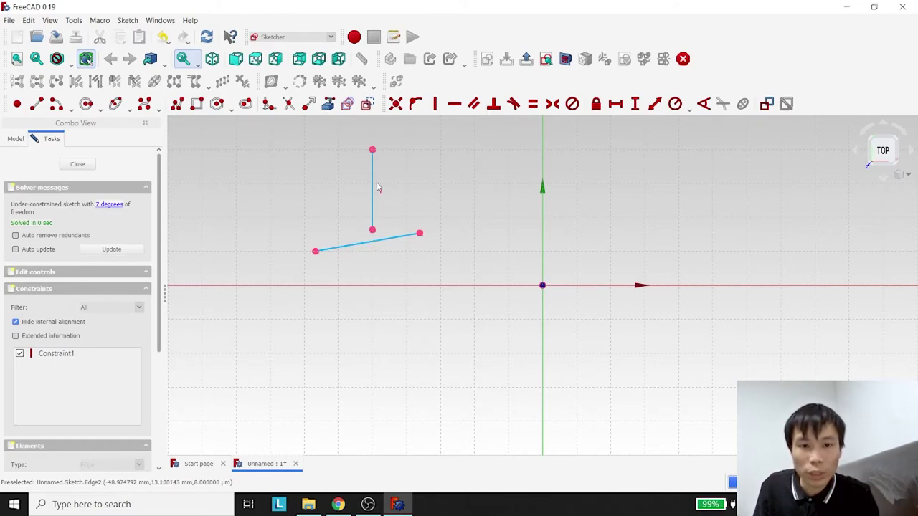
left_click(401, 238)
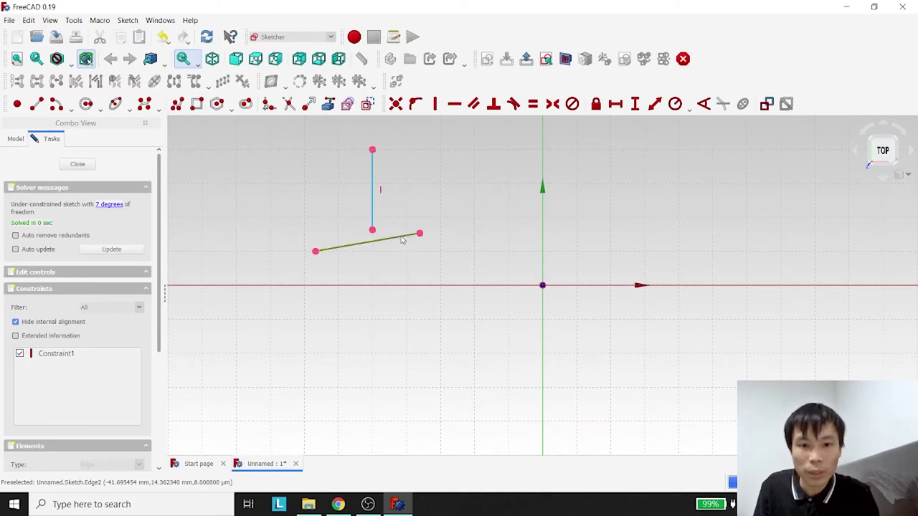
left_click(372, 198)
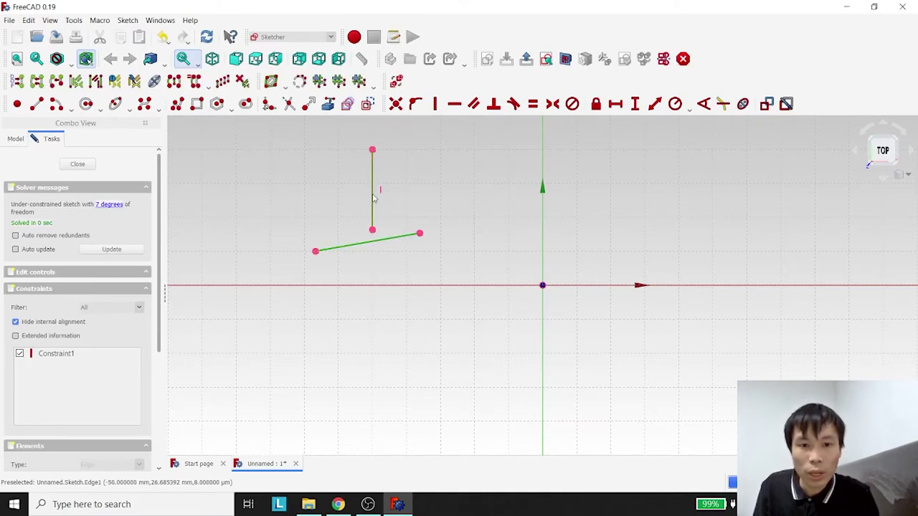
left_click(493, 106)
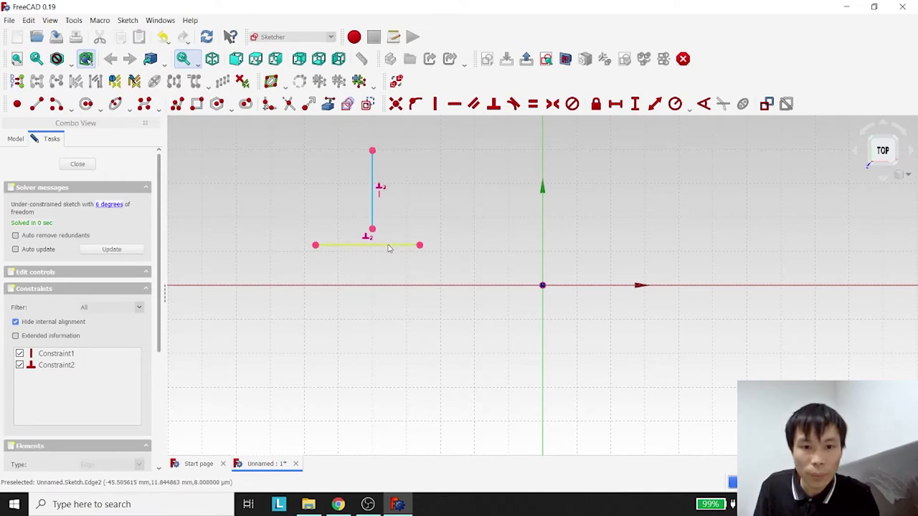
left_click_drag(388, 246, 394, 253)
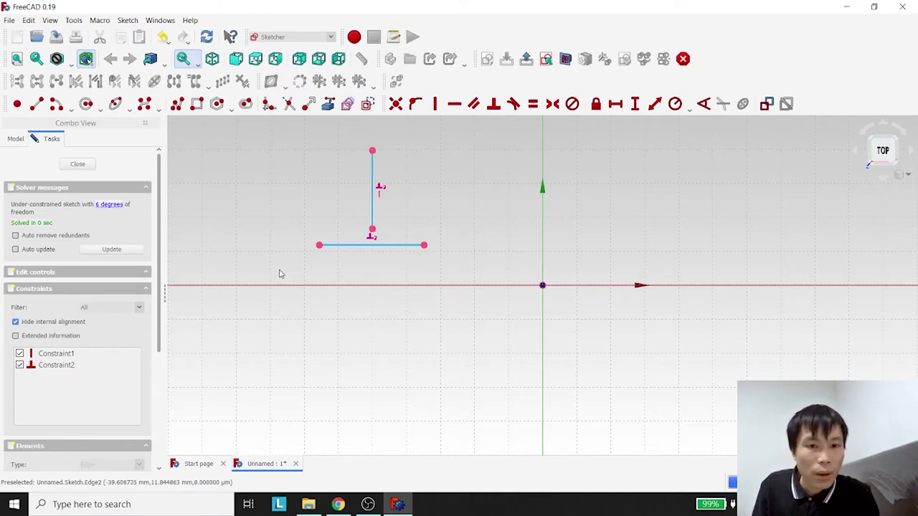
left_click_drag(322, 241, 476, 134)
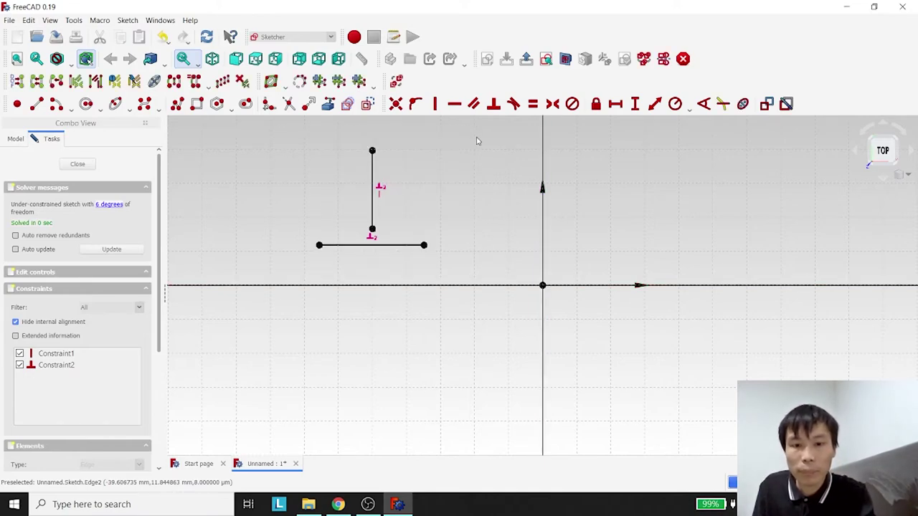
key("Delete")
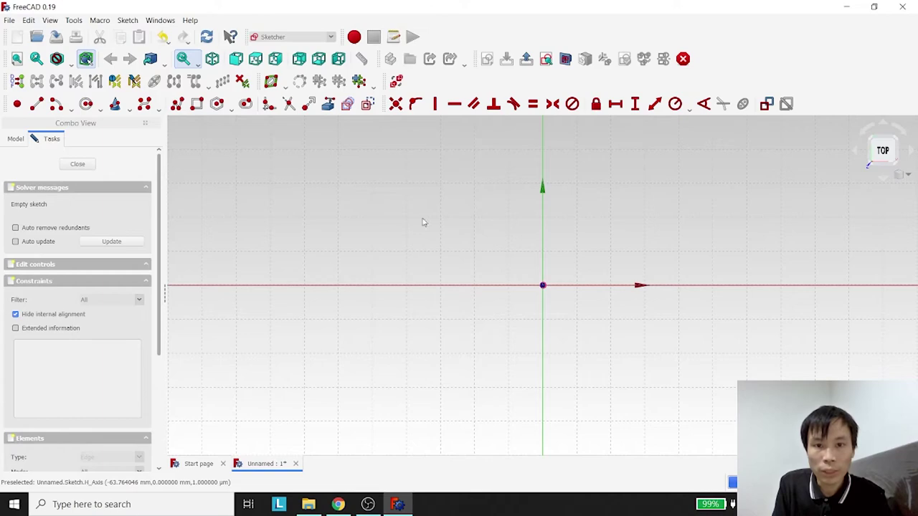
left_click(86, 104)
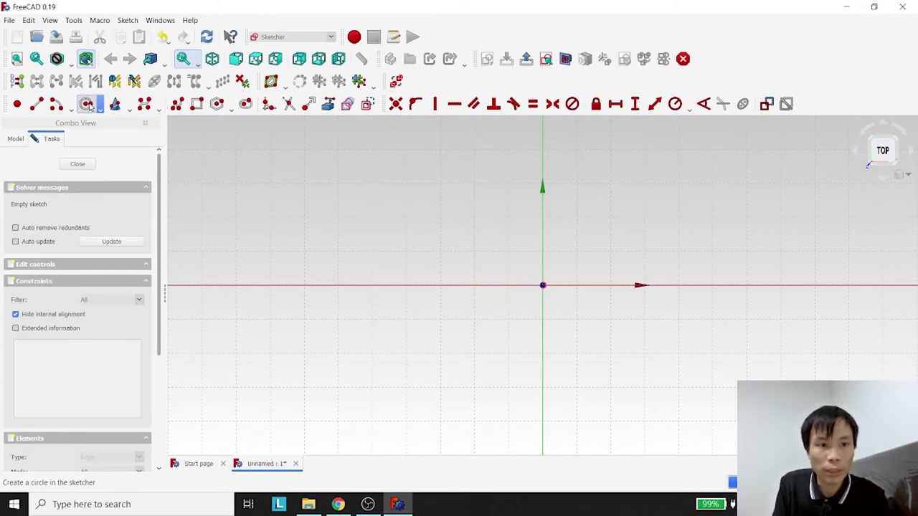
left_click(339, 184)
left_click(363, 152)
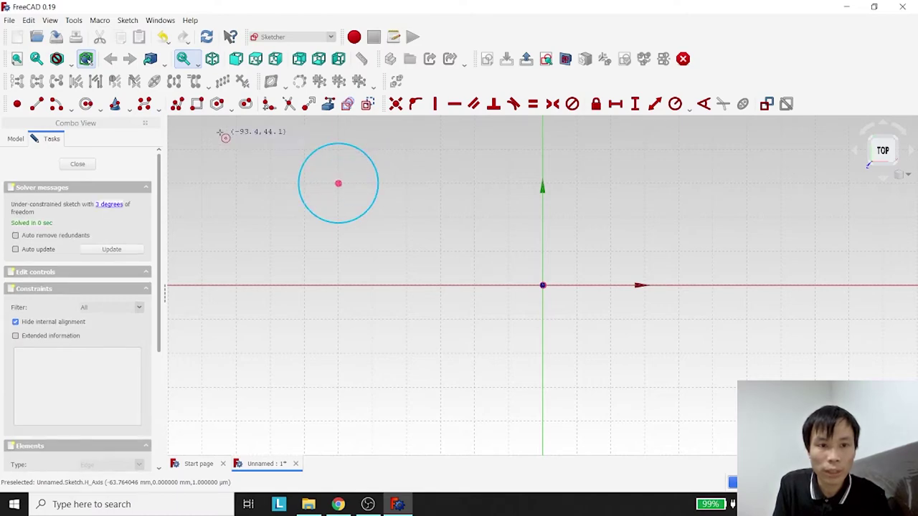
left_click(197, 104)
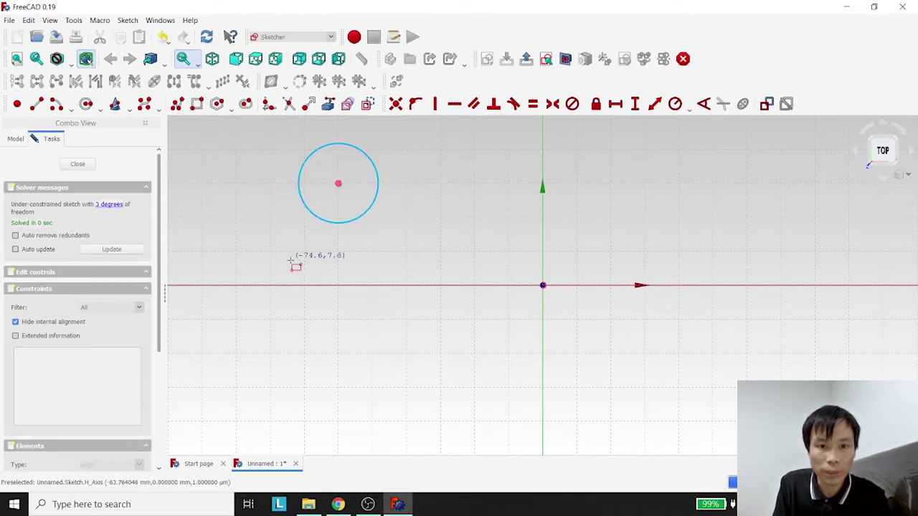
left_click(392, 149)
left_click(467, 218)
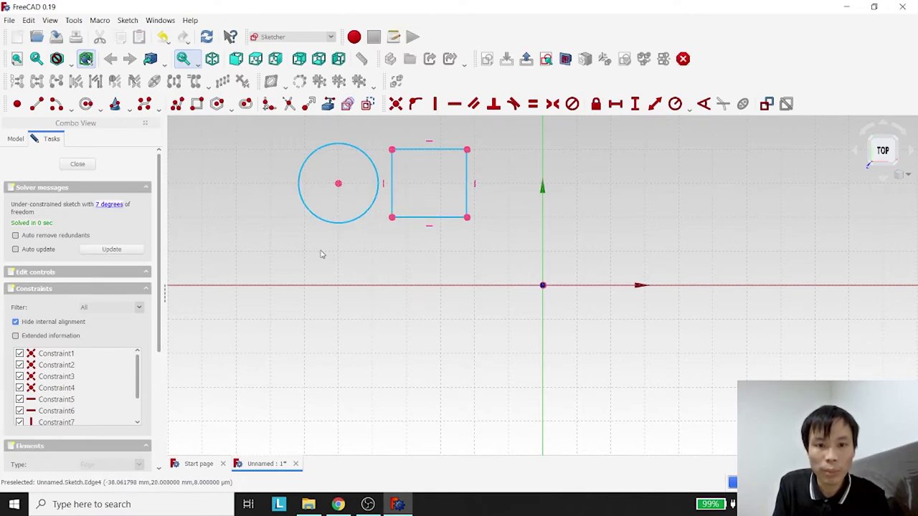
left_click(324, 222)
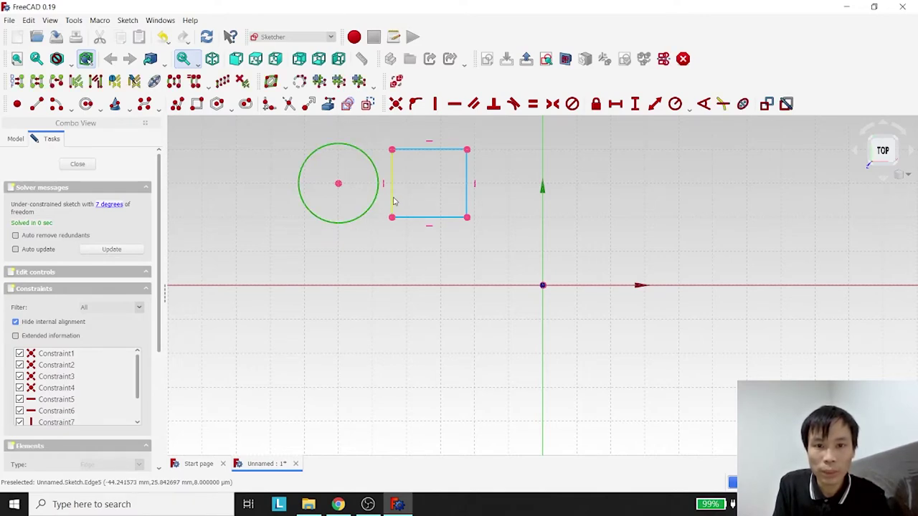
left_click(393, 201)
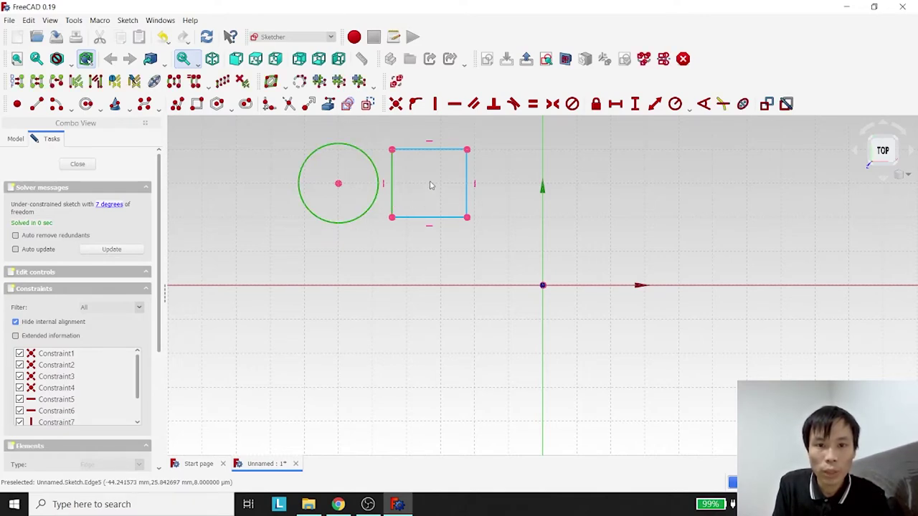
left_click(513, 104)
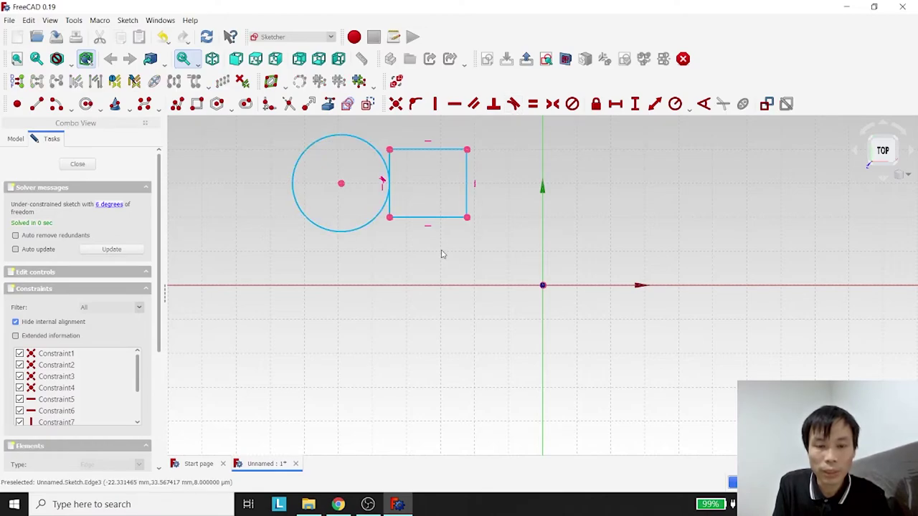
left_click_drag(277, 261, 491, 127)
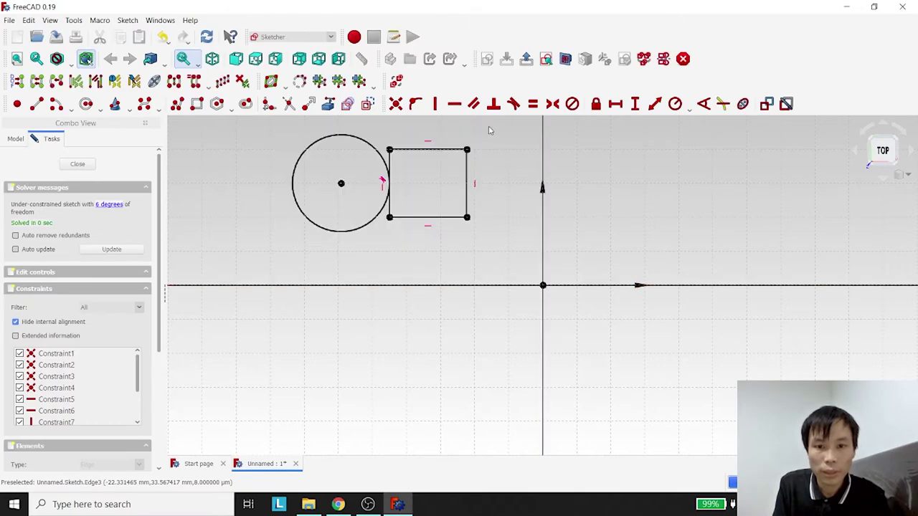
key("Delete")
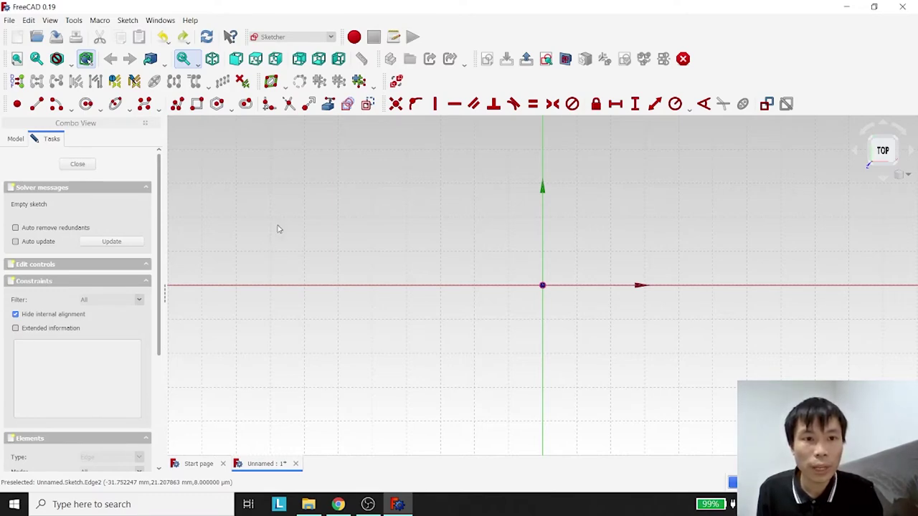
left_click(196, 104)
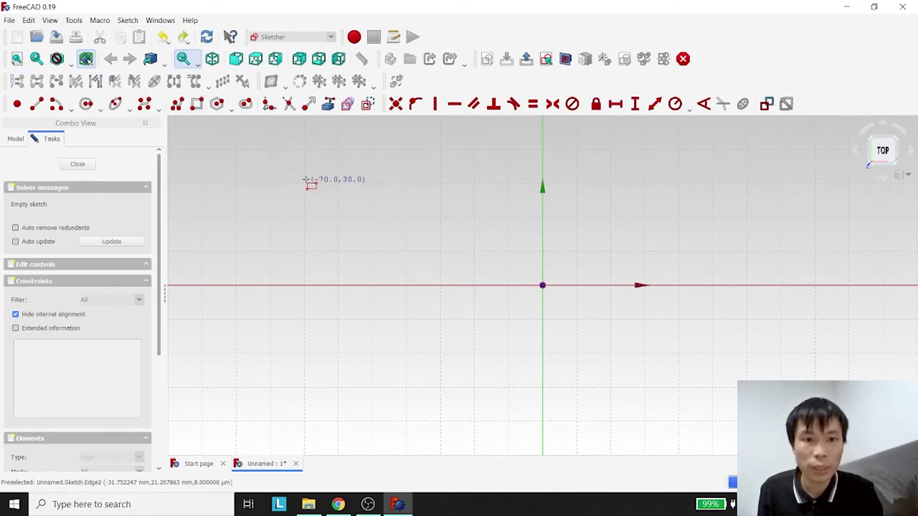
left_click(271, 149)
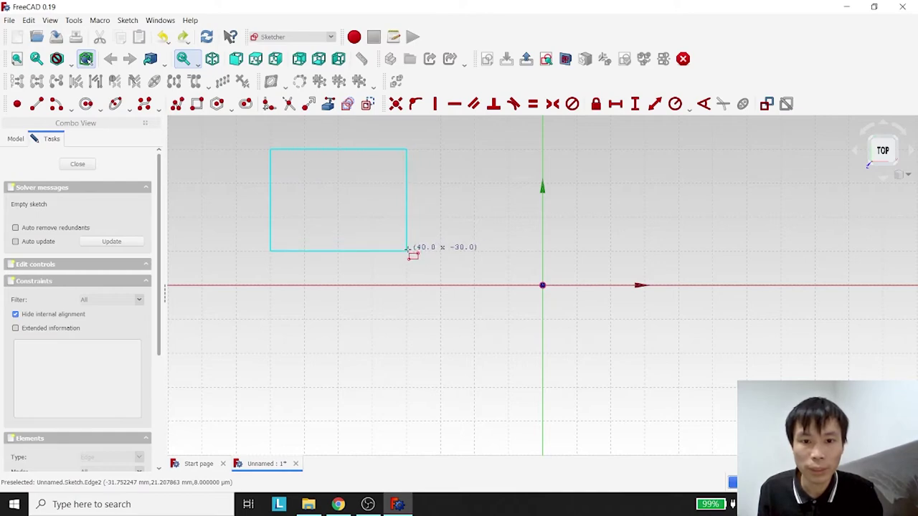
left_click(407, 251)
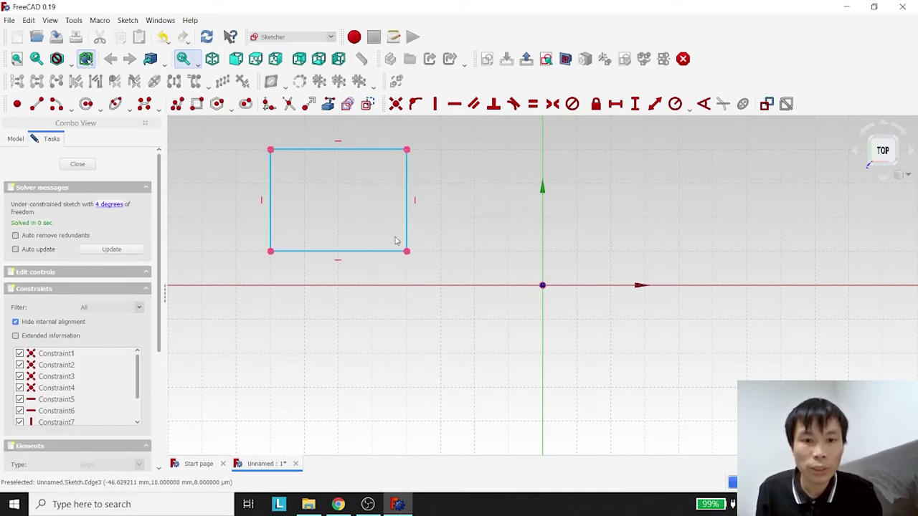
left_click(365, 251)
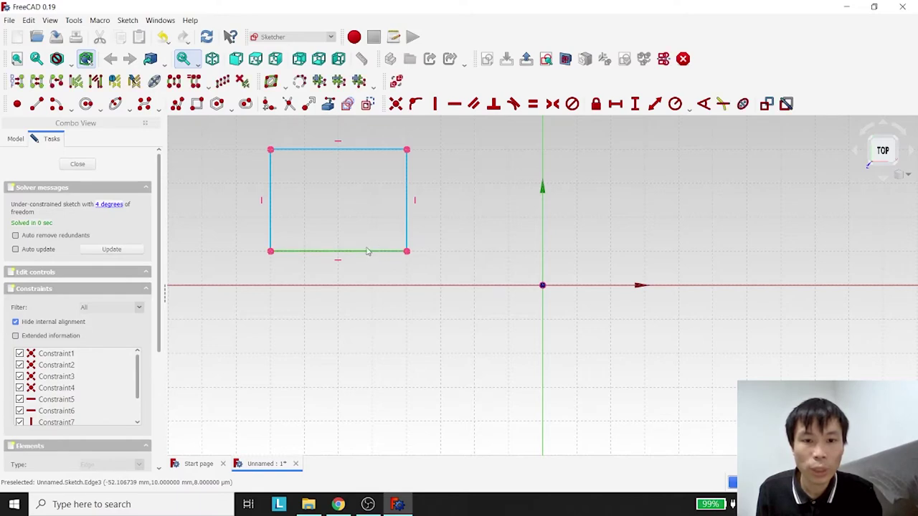
left_click(409, 219)
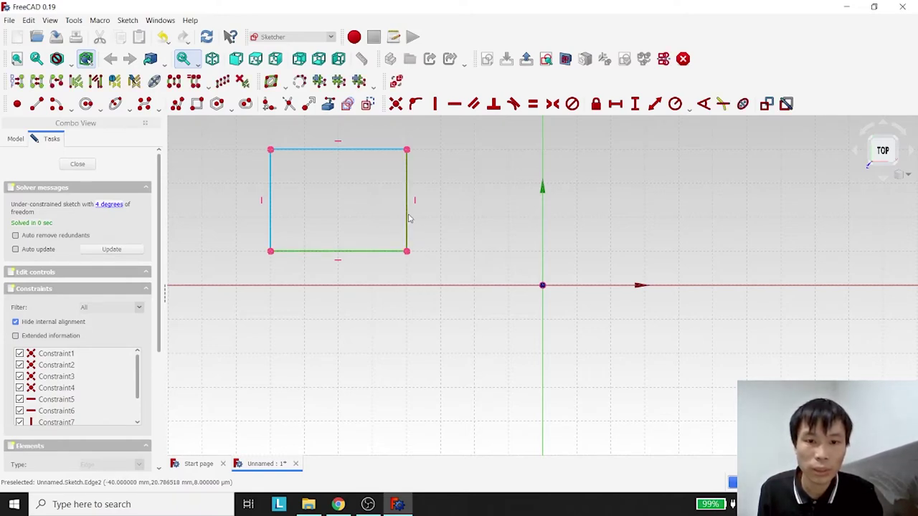
left_click(535, 105)
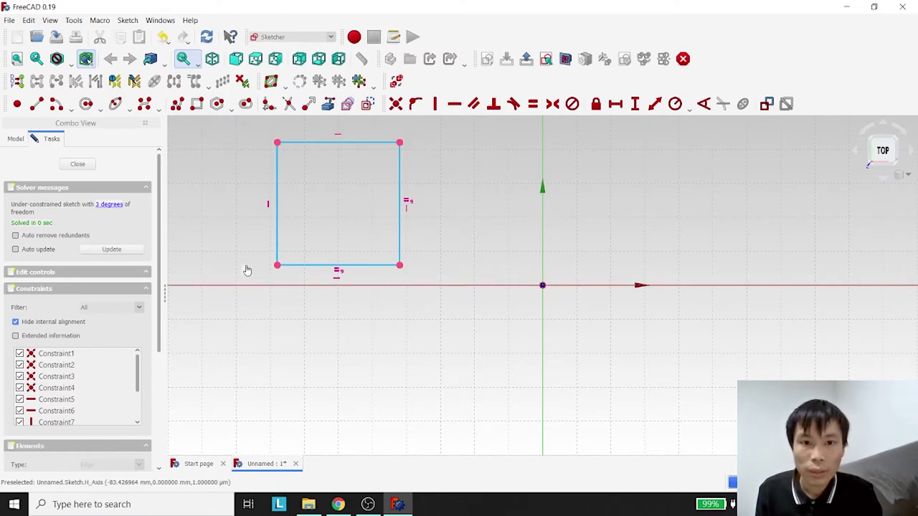
left_click_drag(241, 275, 432, 122)
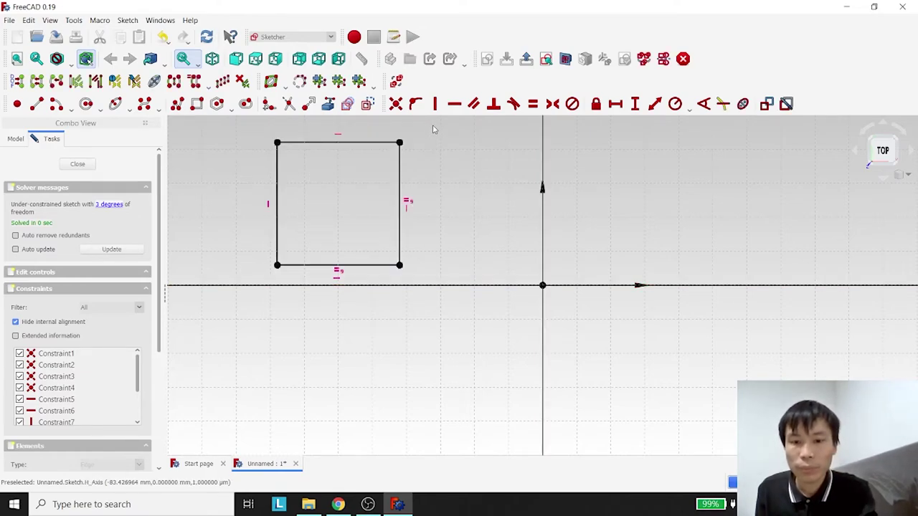
key("Delete")
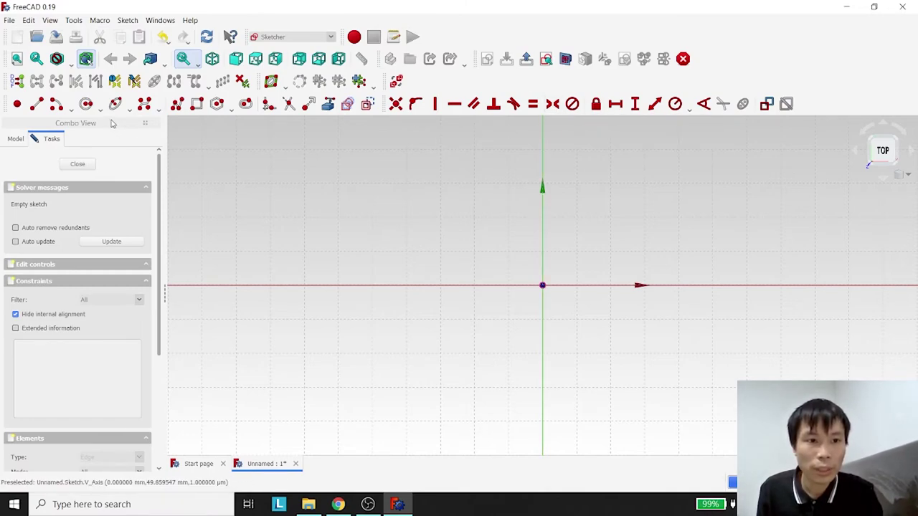
left_click(37, 104)
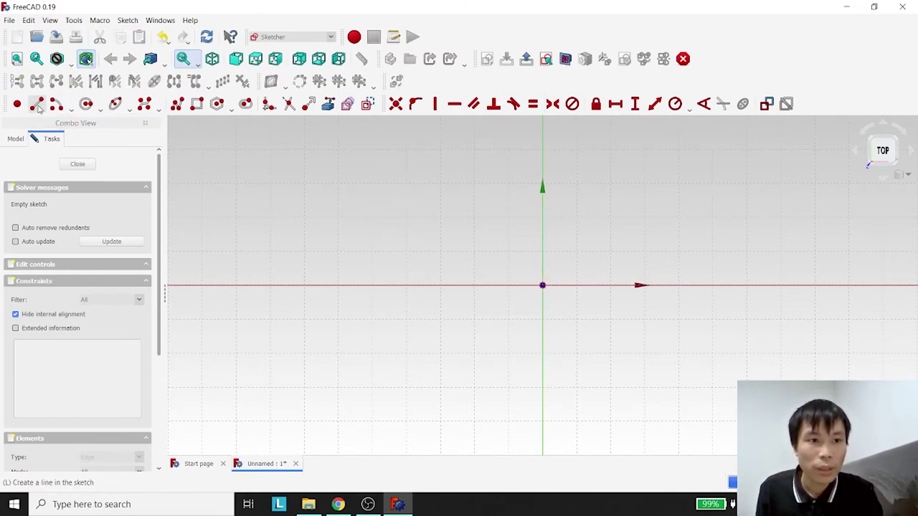
left_click(270, 183)
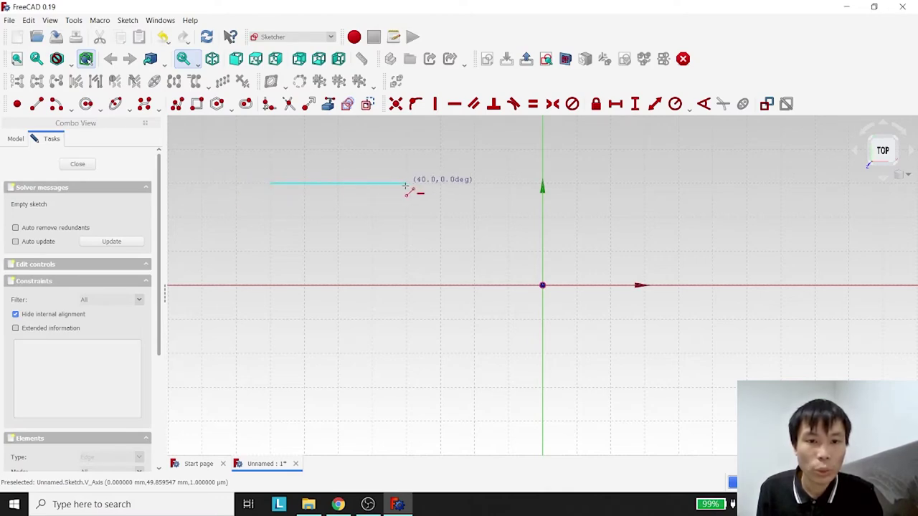
left_click(406, 184)
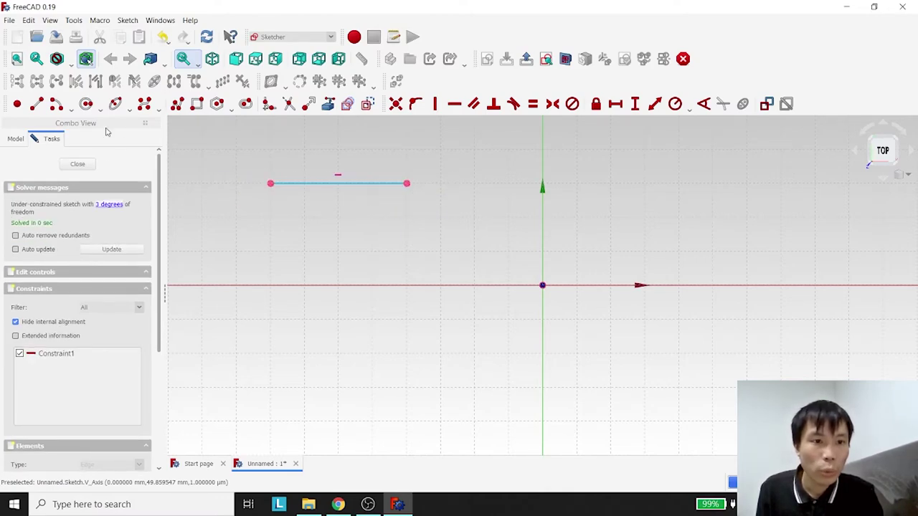
left_click(89, 108)
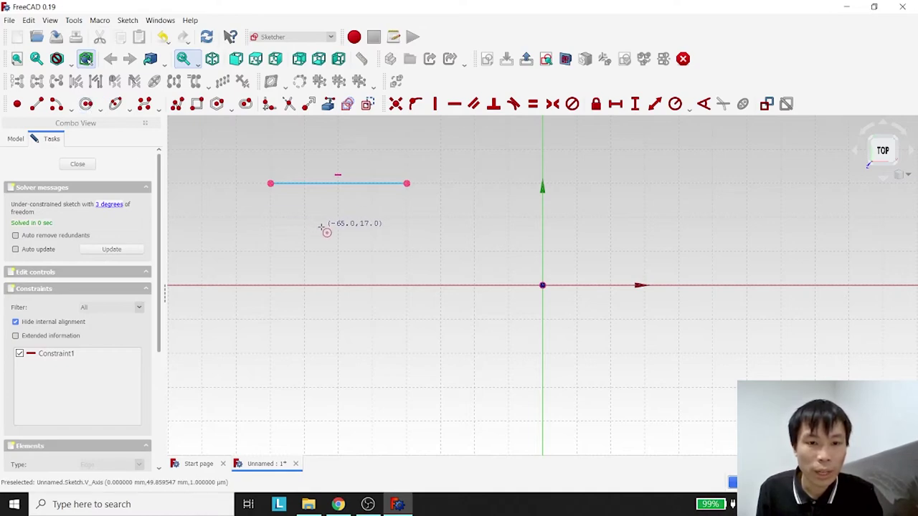
left_click(338, 217)
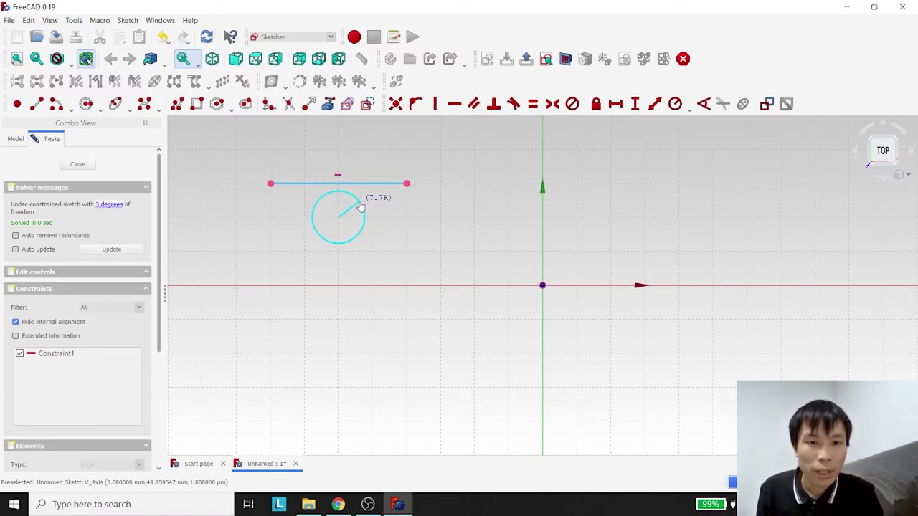
left_click(362, 209)
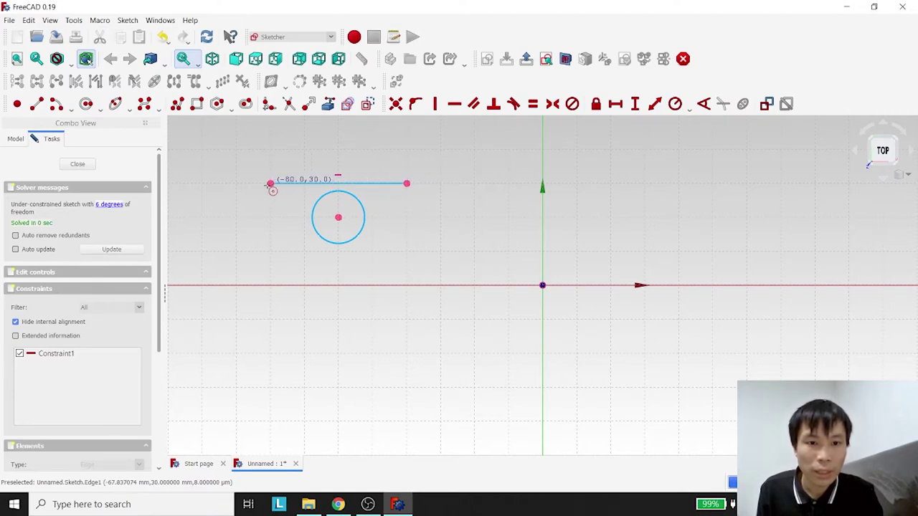
right_click(410, 210)
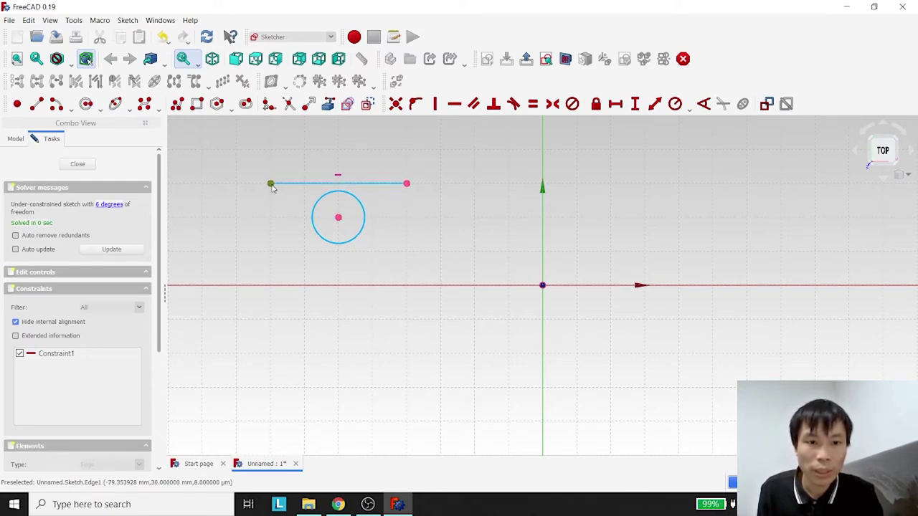
left_click(271, 184)
left_click(406, 184)
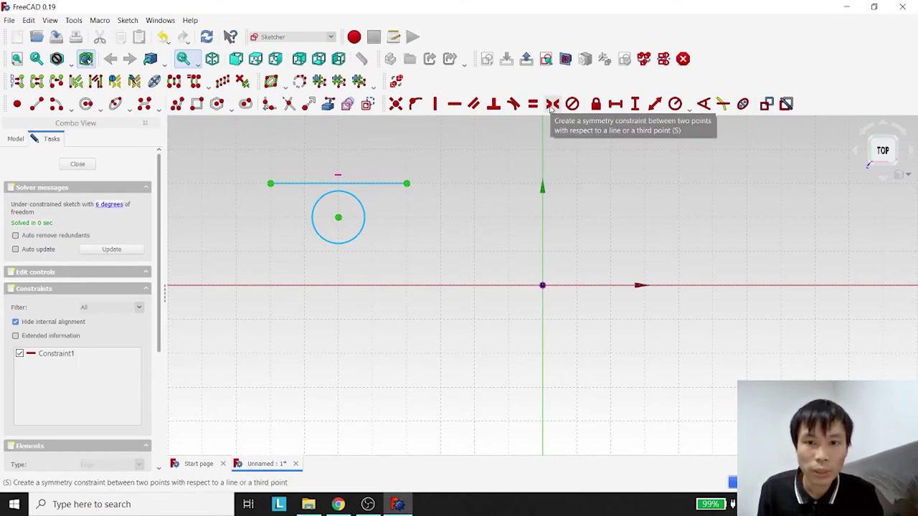
left_click(551, 104)
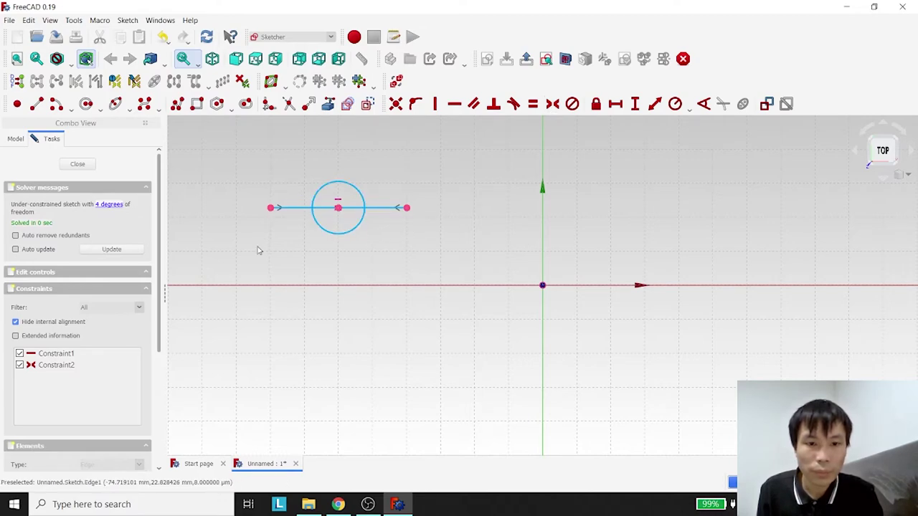
left_click_drag(255, 251, 444, 154)
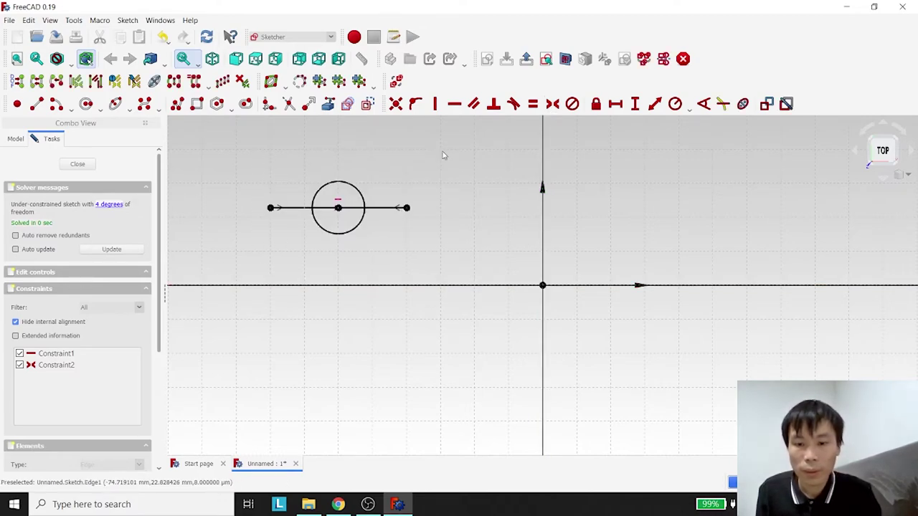
key("Delete")
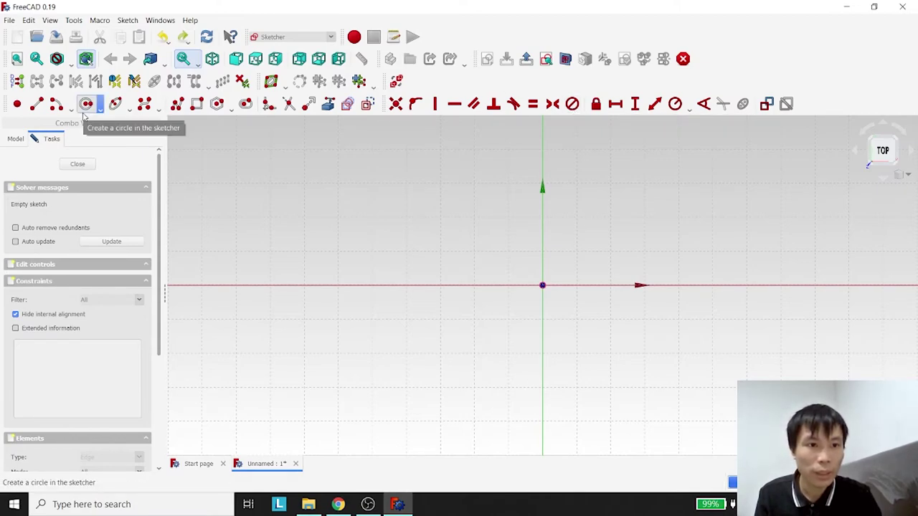
left_click(196, 104)
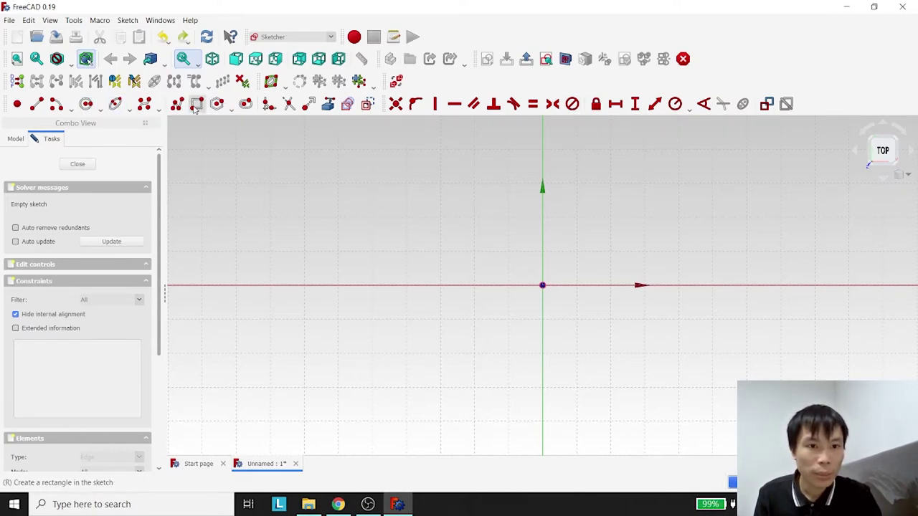
left_click(287, 157)
left_click(430, 251)
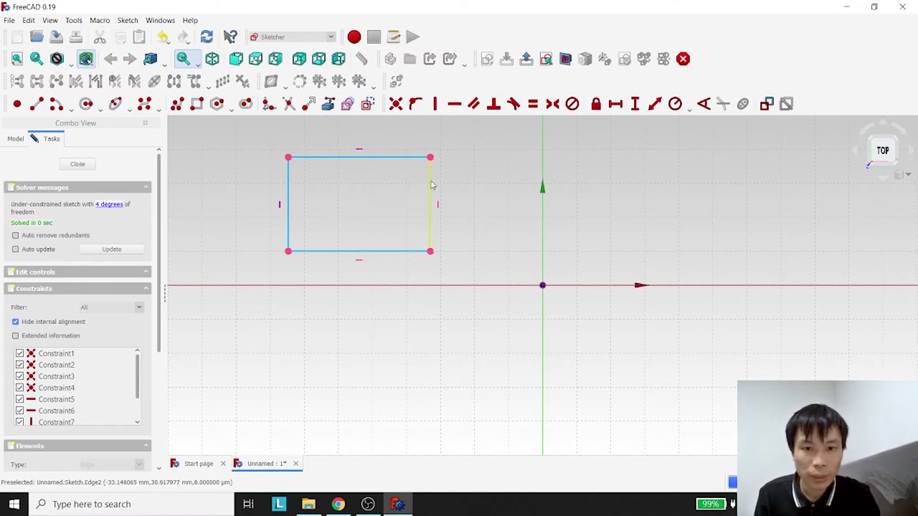
left_click(431, 211)
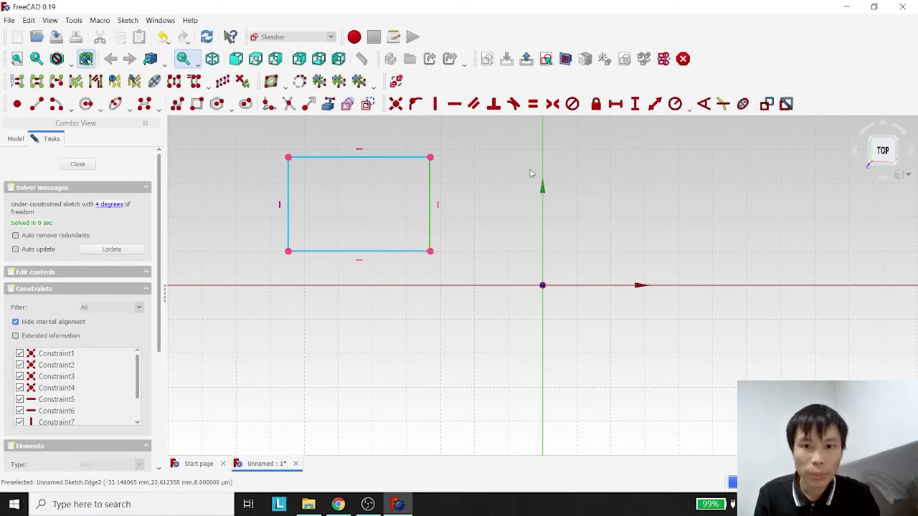
left_click(571, 105)
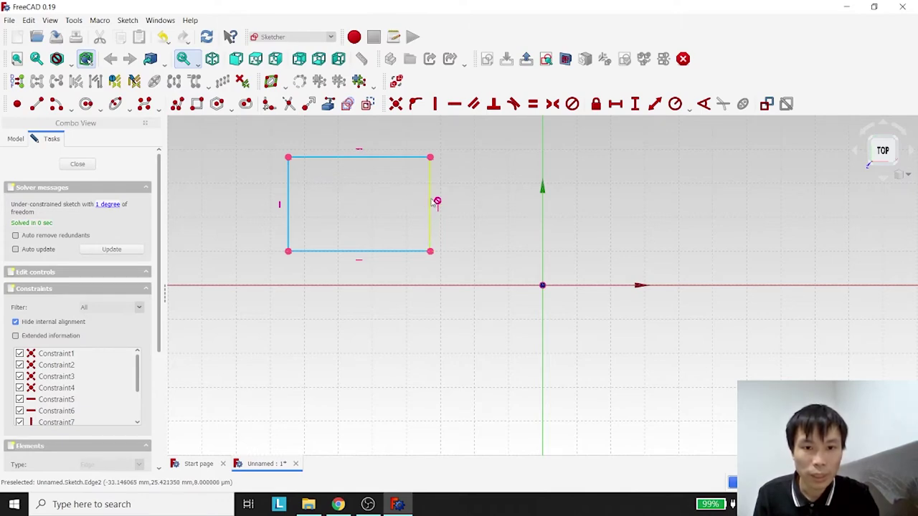
left_click_drag(434, 202, 485, 203)
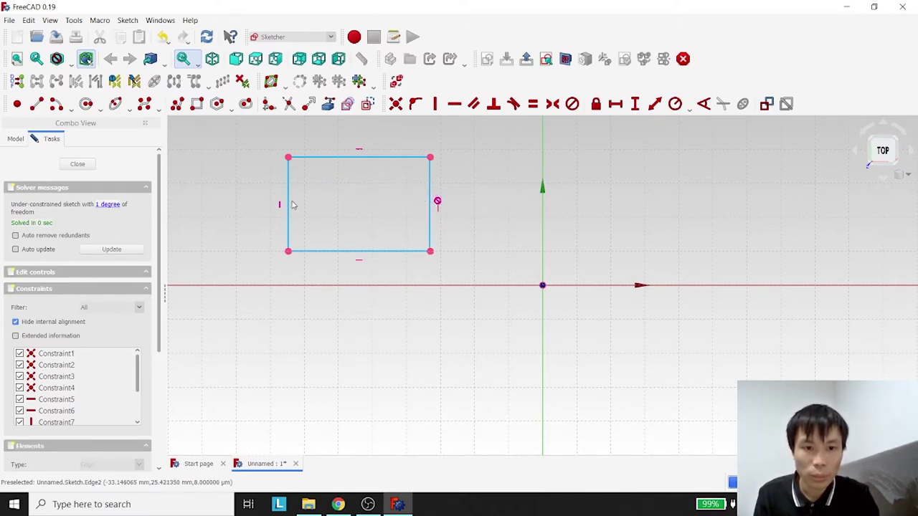
mouse_move(287, 205)
left_mouse_down()
mouse_move(374, 205)
mouse_move(248, 204)
mouse_move(342, 207)
mouse_move(289, 208)
mouse_move(309, 215)
left_mouse_up()
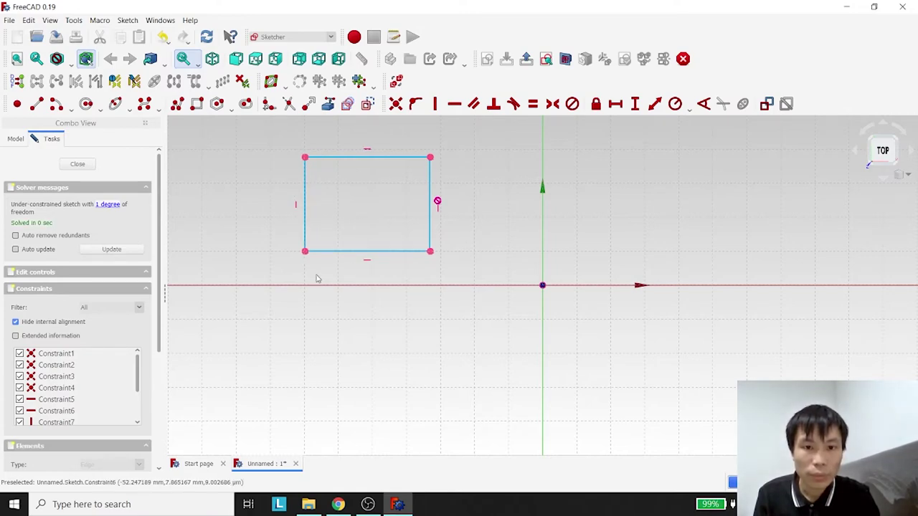
mouse_move(316, 276)
left_mouse_down()
mouse_move(397, 221)
mouse_move(471, 135)
left_mouse_up()
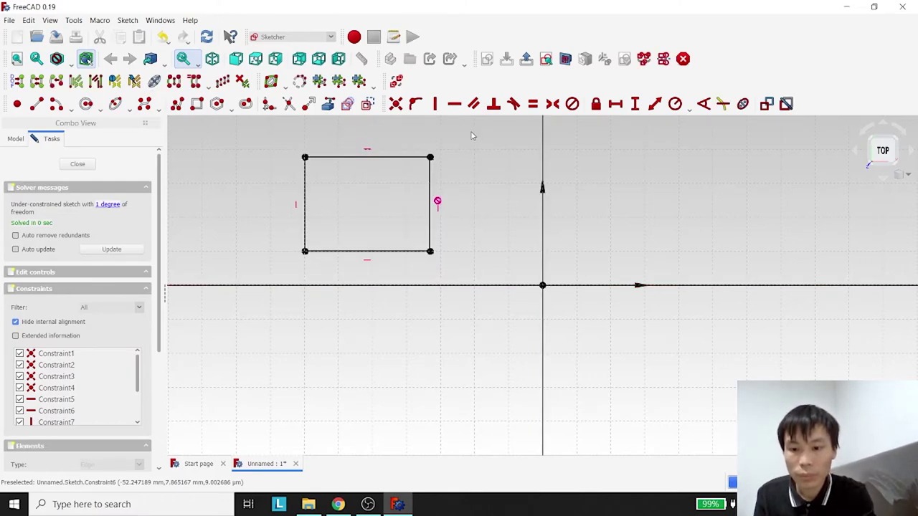
key("Delete")
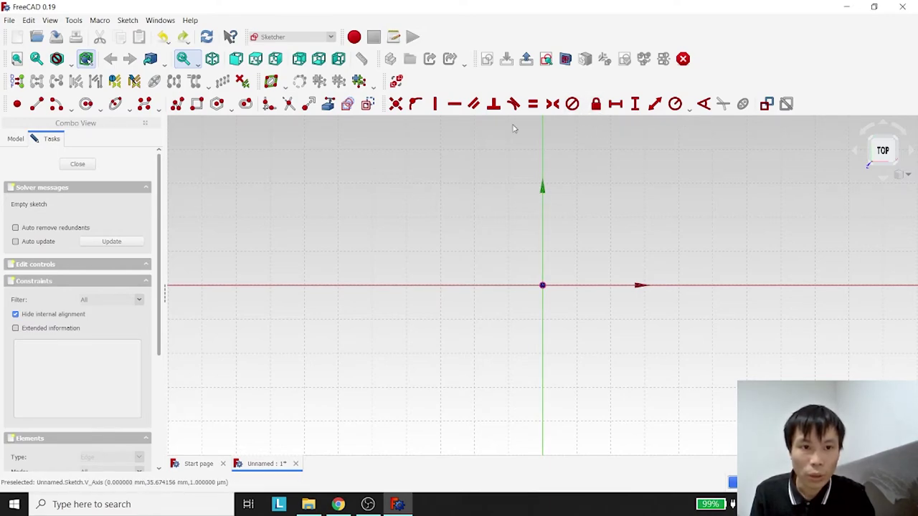
left_click(202, 106)
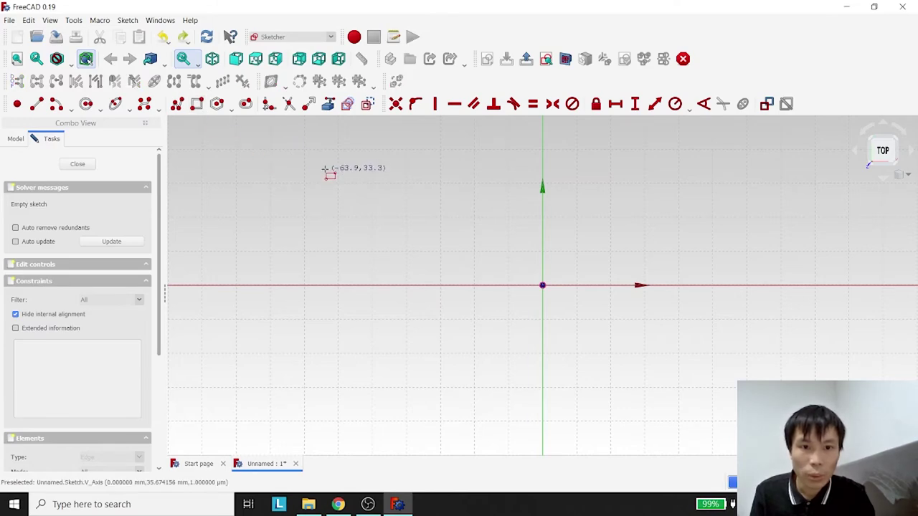
left_click(304, 149)
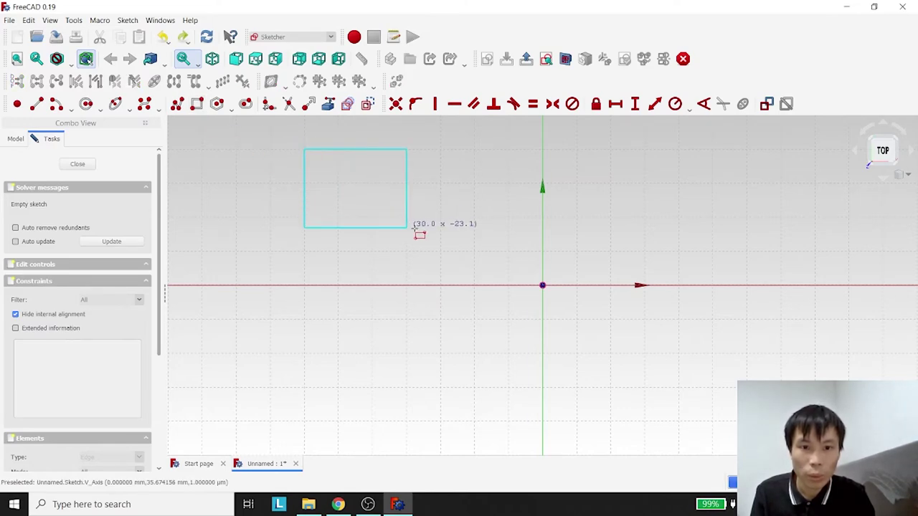
left_click(428, 237)
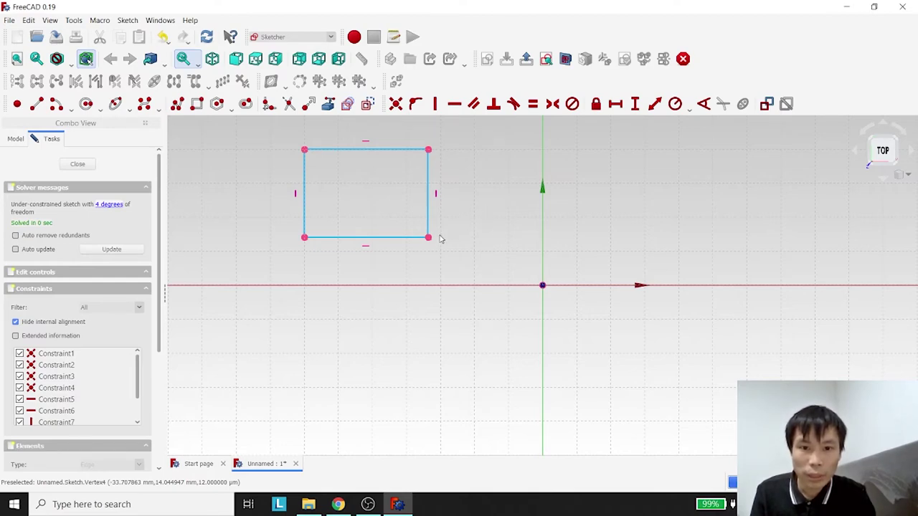
left_click(429, 240)
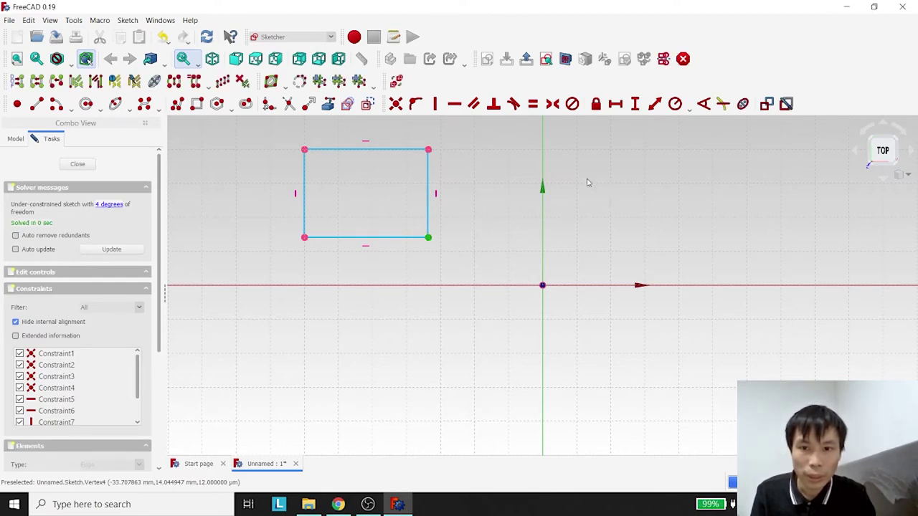
left_click(596, 104)
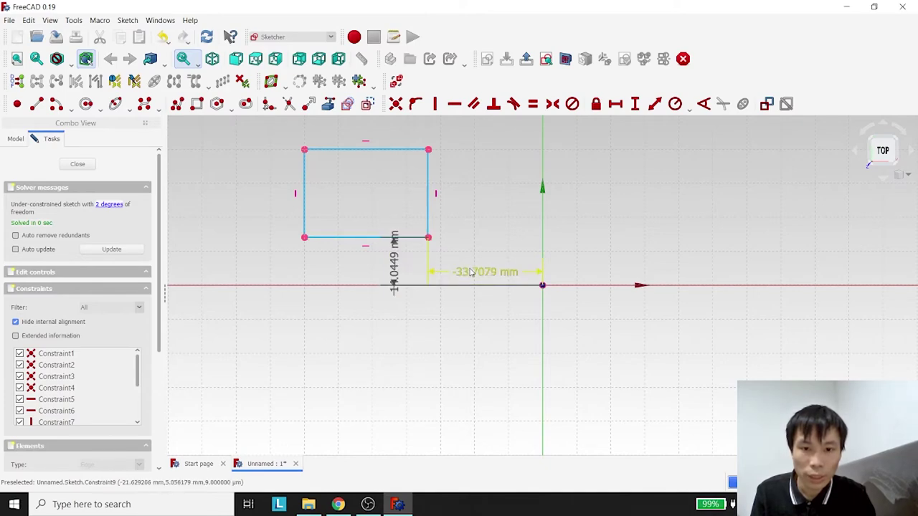
left_click_drag(473, 272, 475, 266)
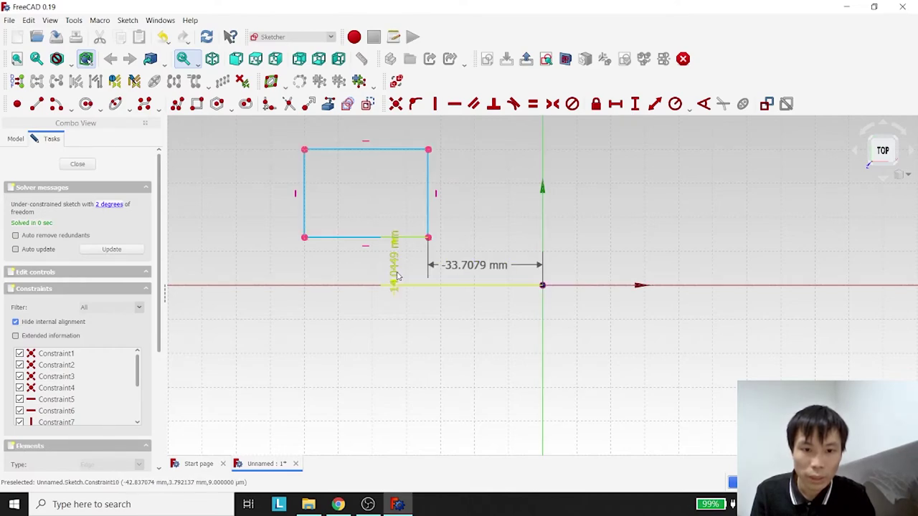
mouse_move(394, 266)
left_mouse_down()
mouse_move(271, 262)
mouse_move(320, 343)
mouse_move(394, 343)
left_mouse_up()
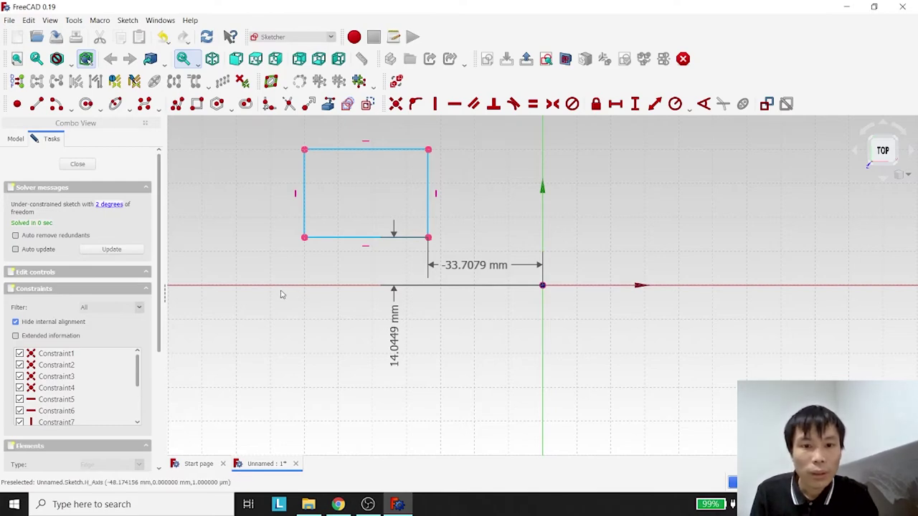
left_click_drag(271, 269, 490, 129)
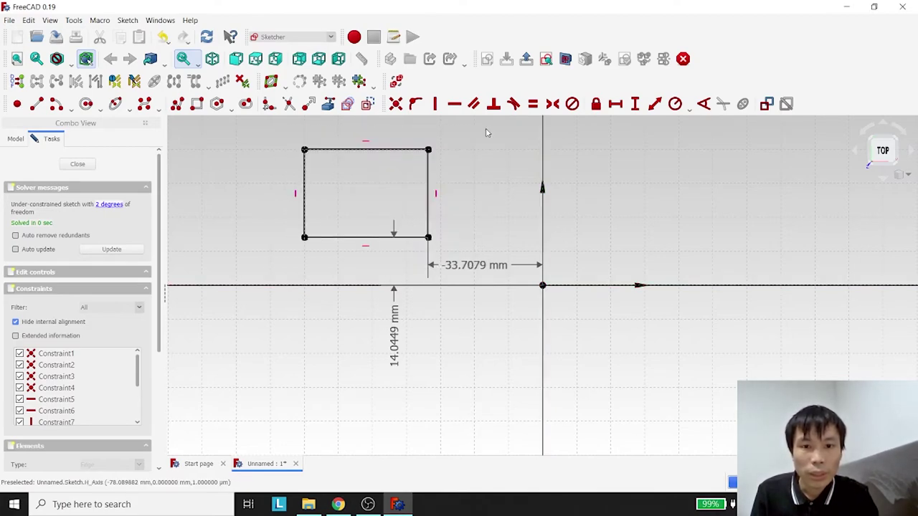
key("Delete")
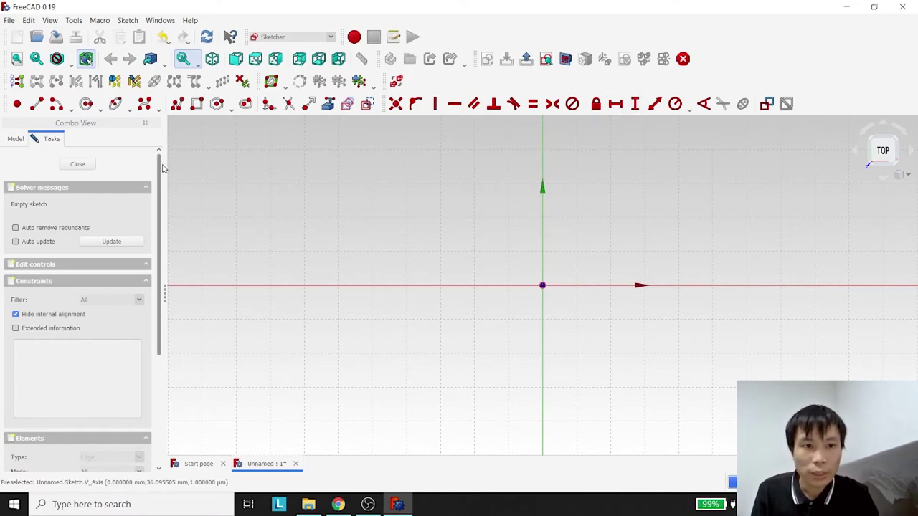
Draw a rectangle and constrain its top edge to a 30 mm horizontal distance.
left_click(196, 104)
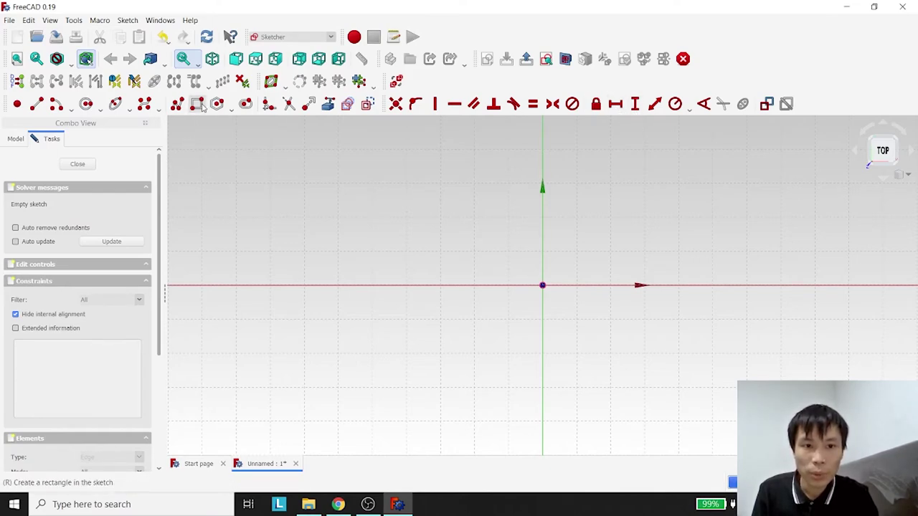
left_click(345, 170)
left_click(440, 251)
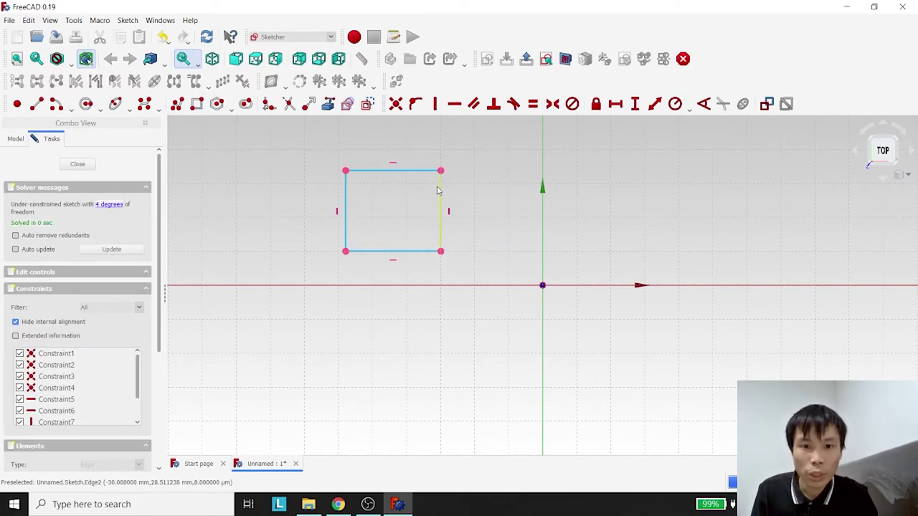
left_click(420, 172)
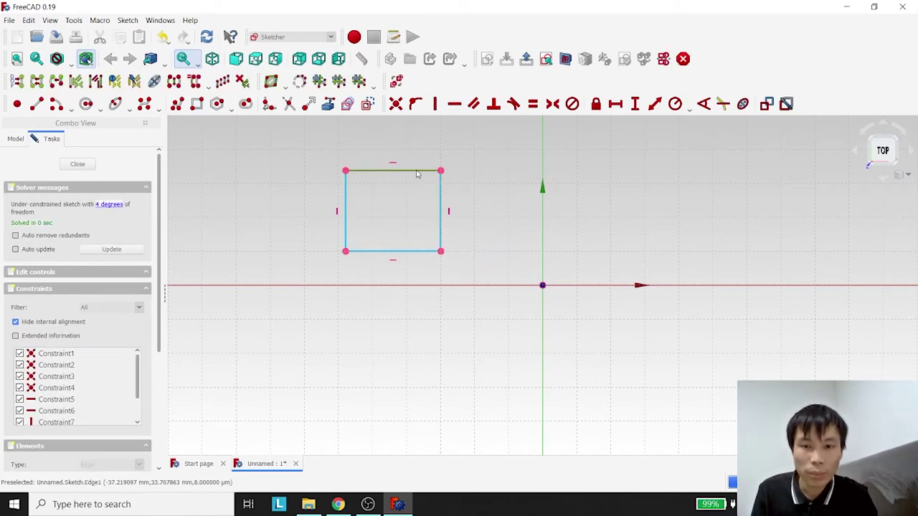
left_click(615, 105)
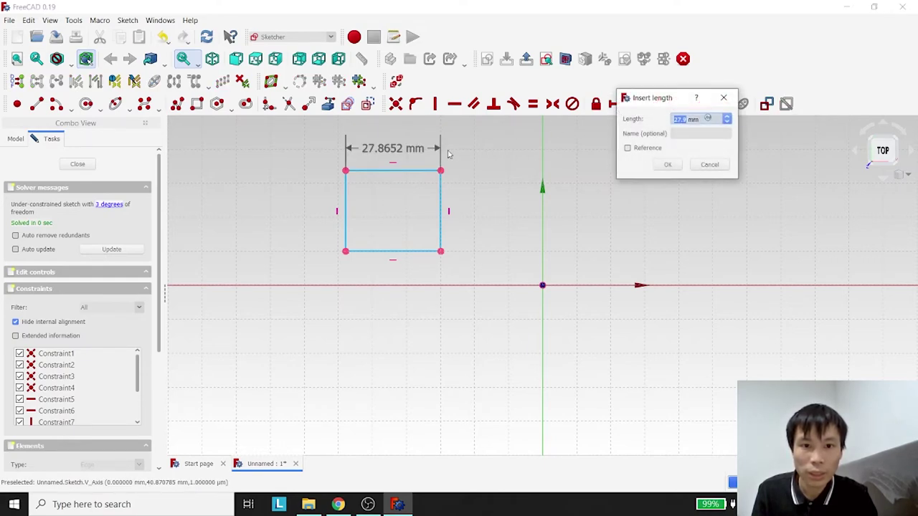
left_click_drag(657, 99, 505, 175)
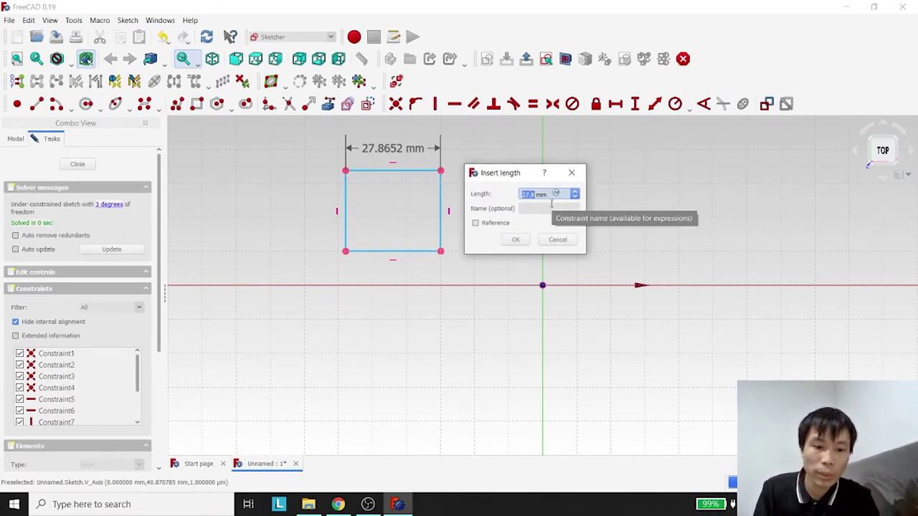
type("30")
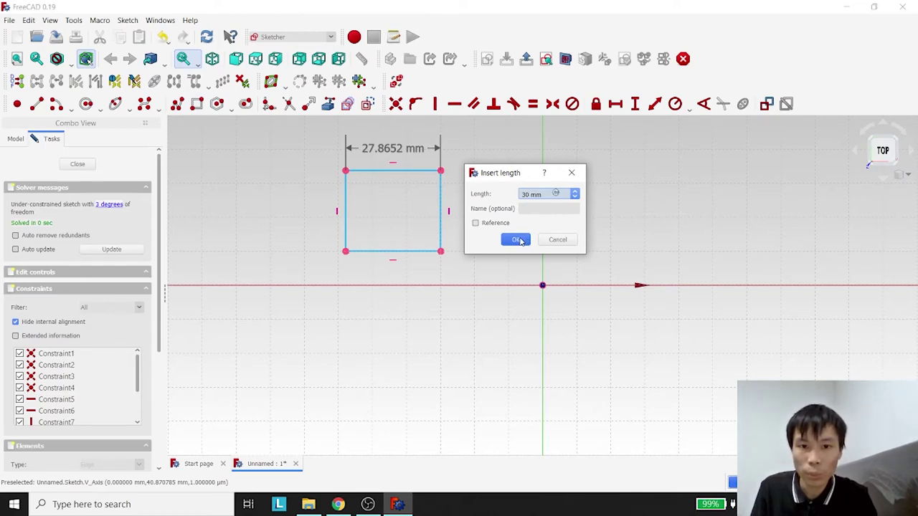
left_click(517, 239)
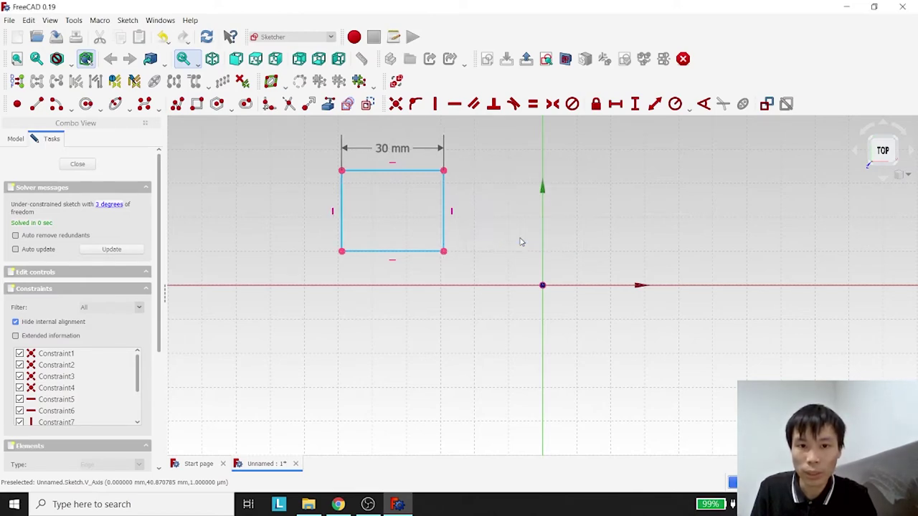
Give the right edge a 40 mm vertical distance, reposition the labels, then delete everything.
left_click(444, 201)
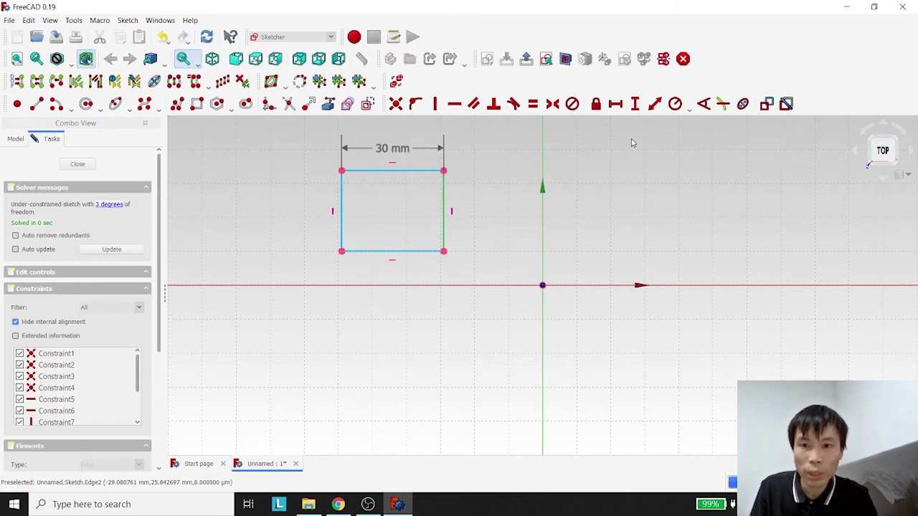
left_click(635, 106)
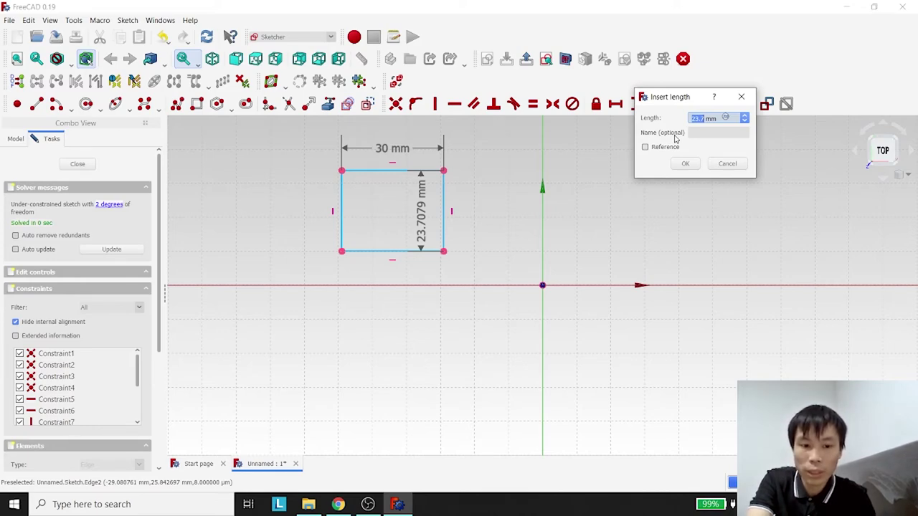
type("40")
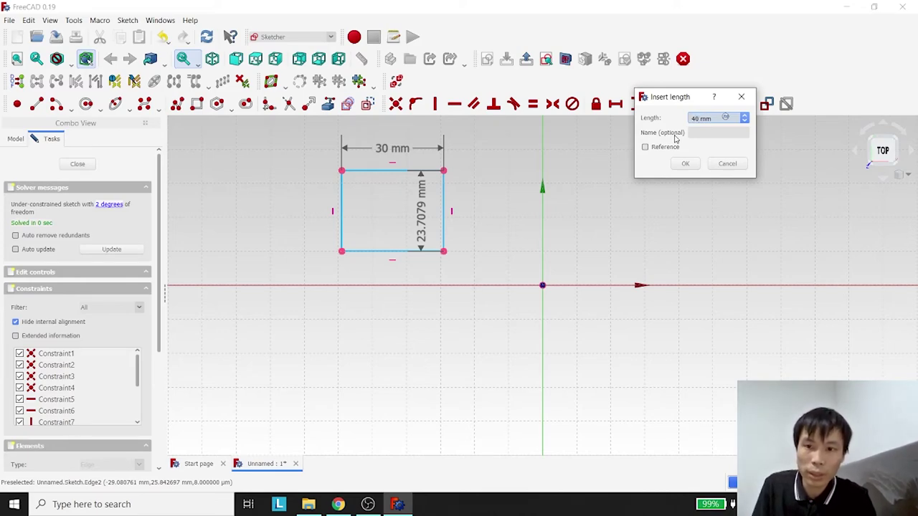
left_click(685, 164)
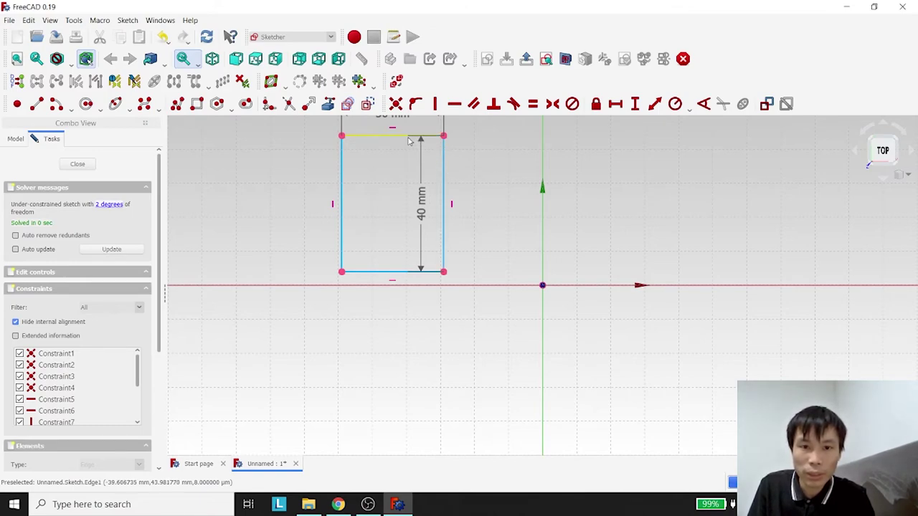
left_click_drag(424, 189, 474, 200)
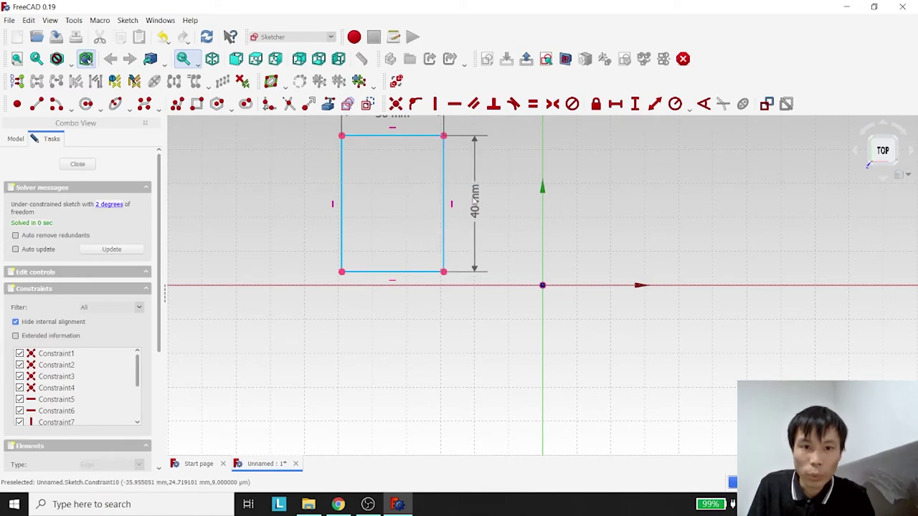
left_click_drag(397, 122, 400, 126)
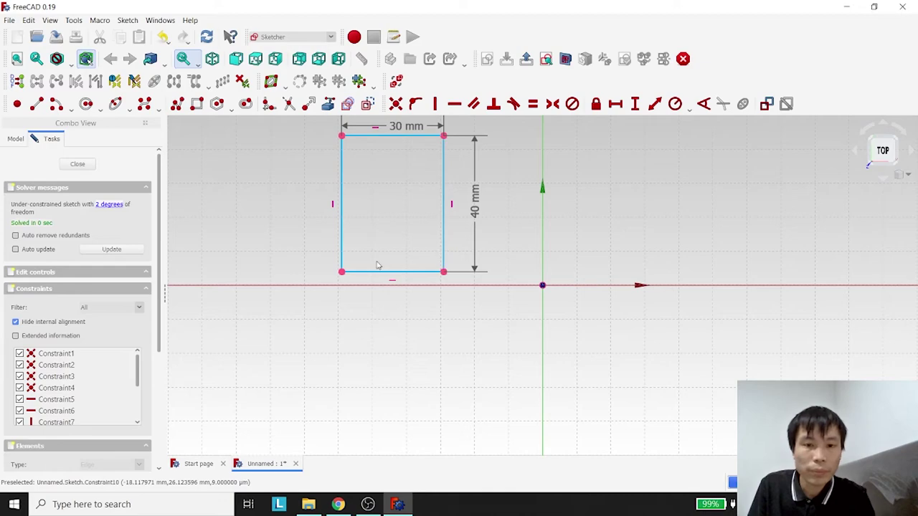
left_click_drag(300, 290, 519, 144)
key("Delete")
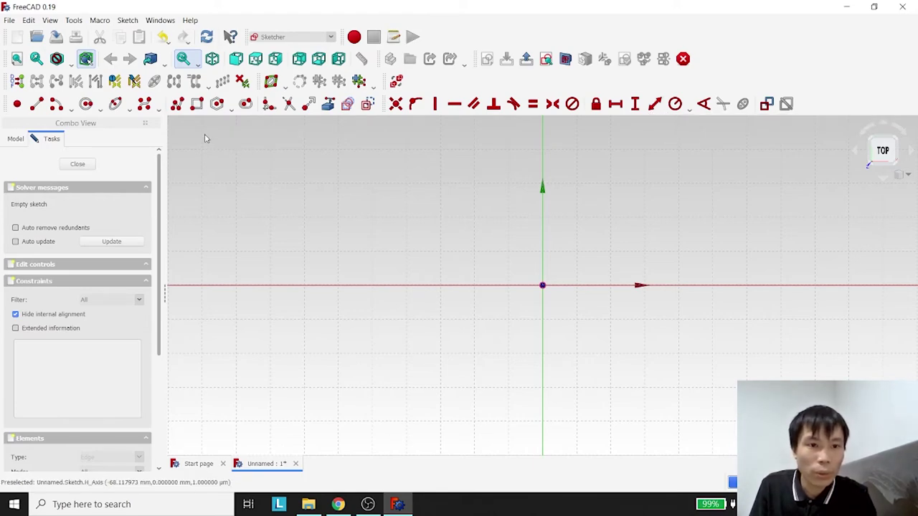
Choose the Hexagon shape and draw it centred above-left of the origin.
left_click(196, 104)
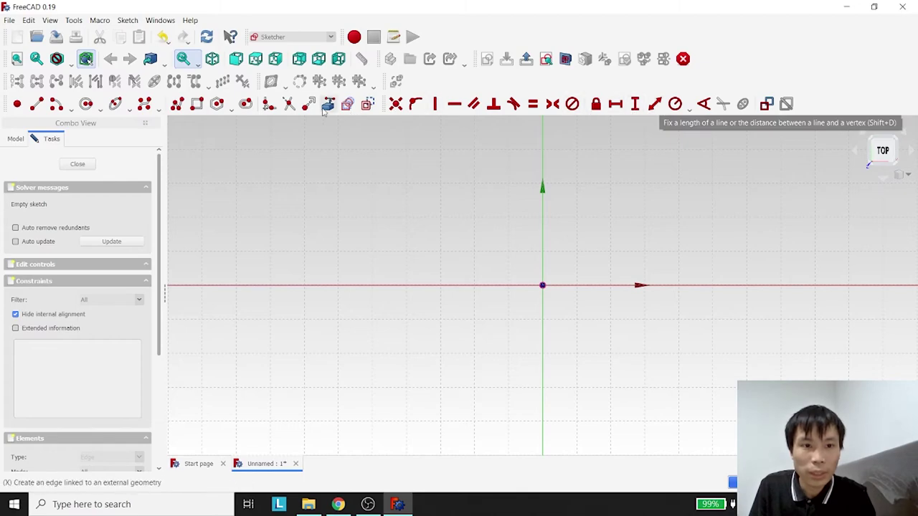
left_click(217, 104)
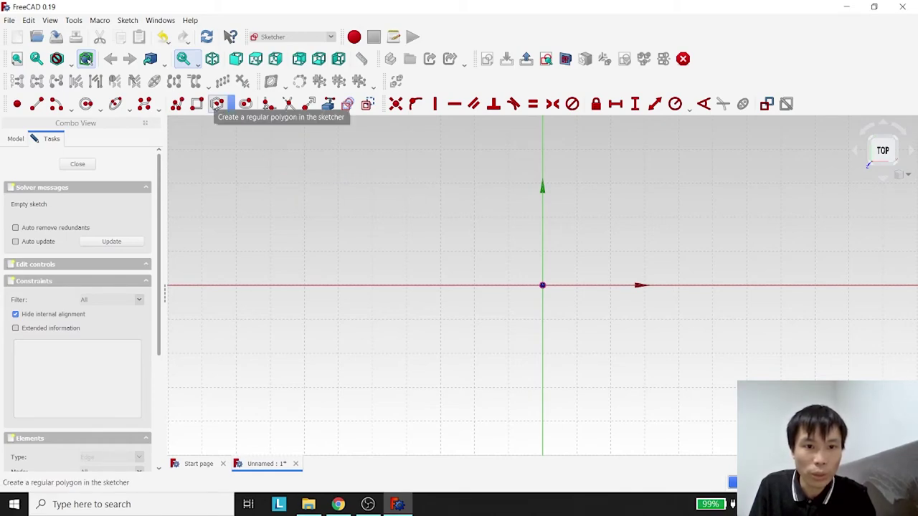
left_click(232, 112)
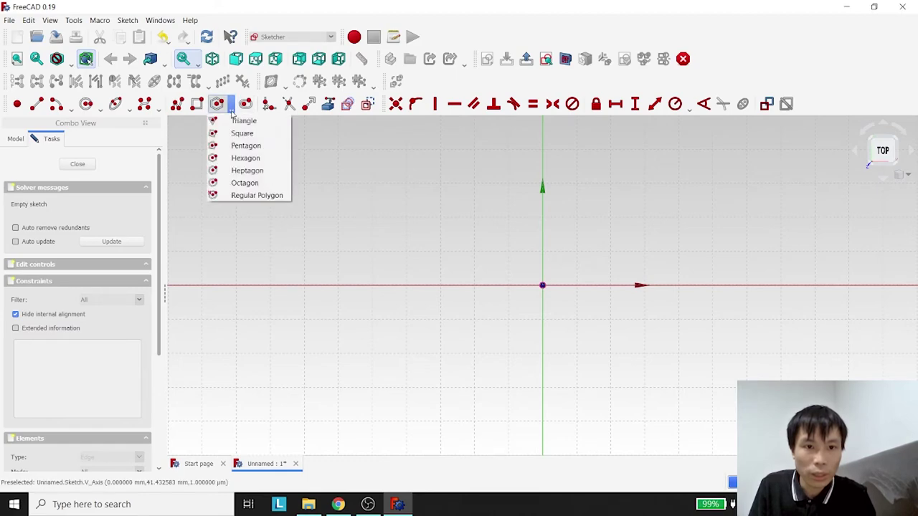
left_click(244, 158)
left_click(349, 173)
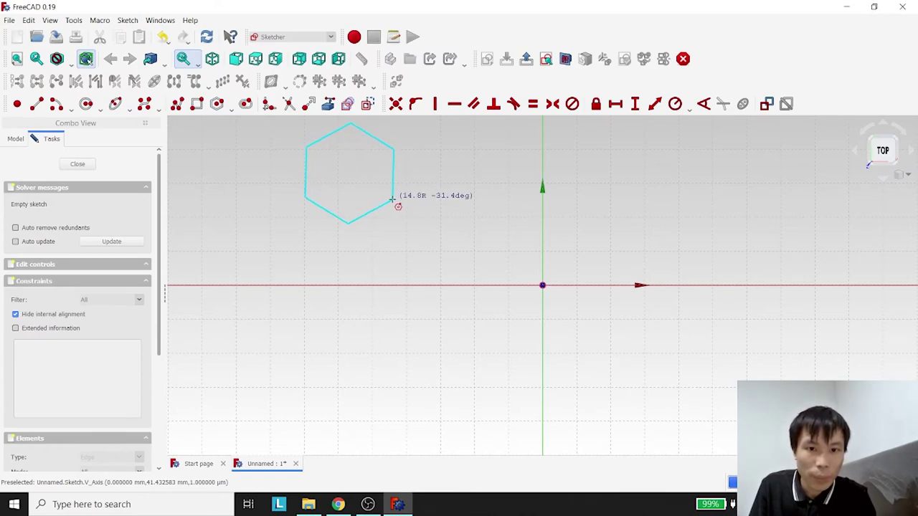
left_click(393, 199)
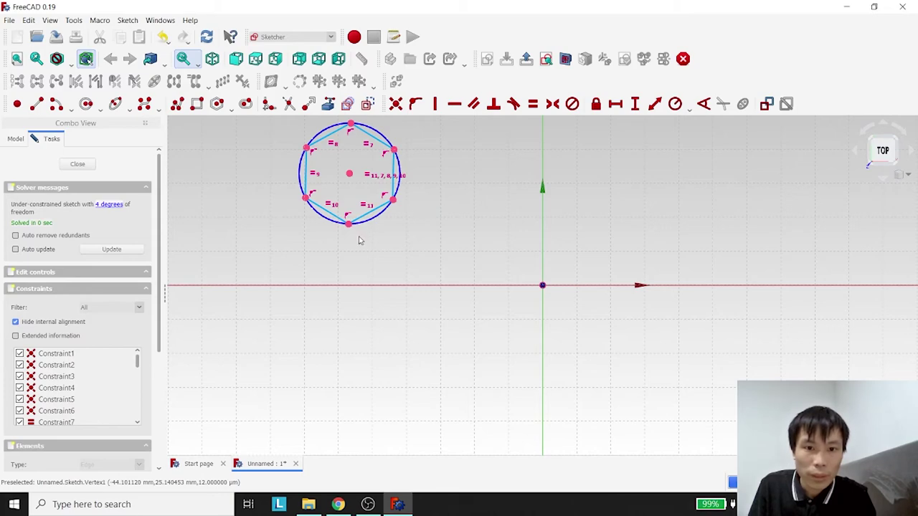
Dimension the hexagon's bottom-right edge between its two vertices and change it from 14.8 mm to 15 mm.
left_click(655, 105)
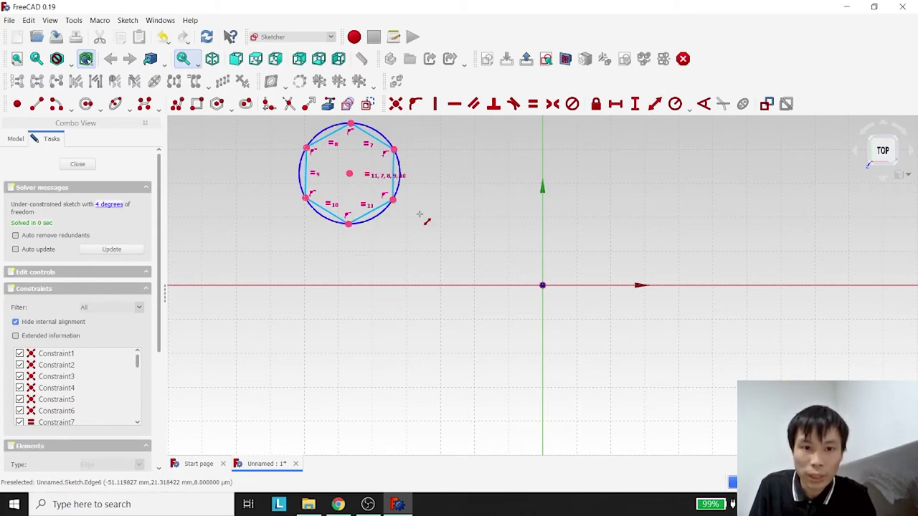
left_click(350, 227)
left_click(393, 201)
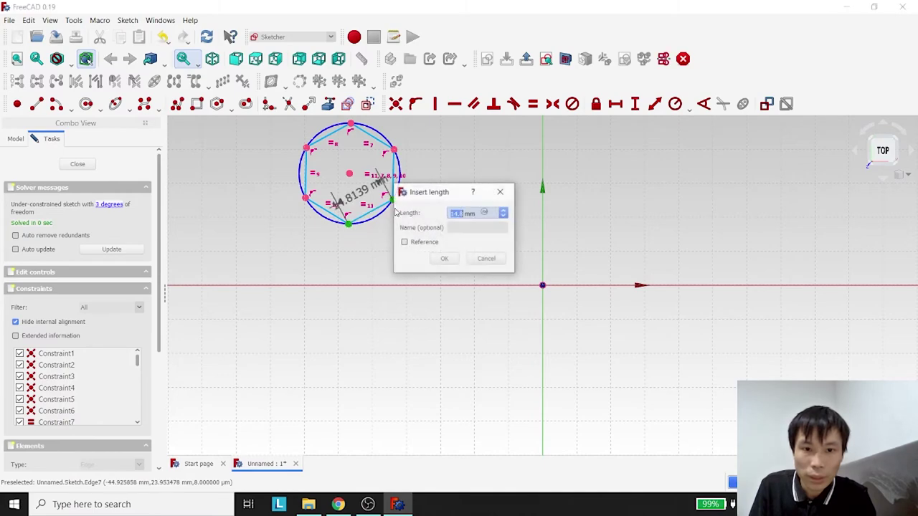
left_click(444, 259)
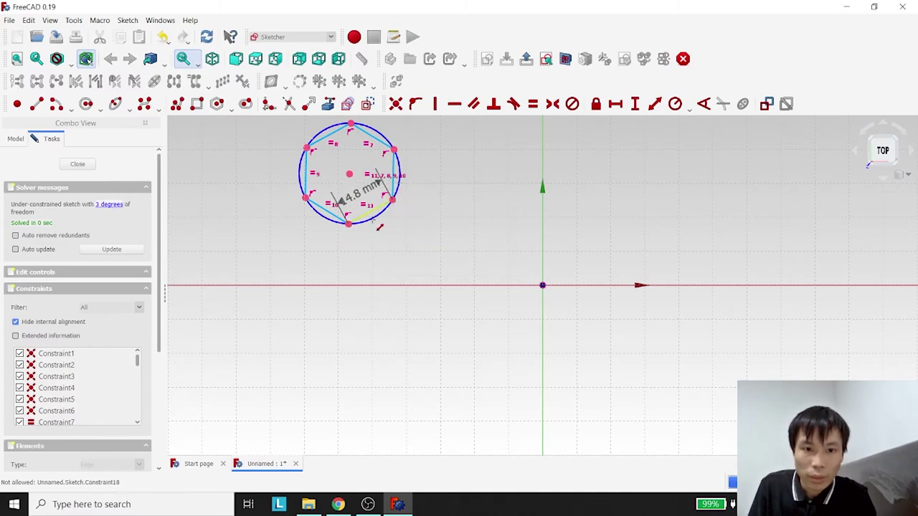
left_click_drag(363, 189, 390, 244)
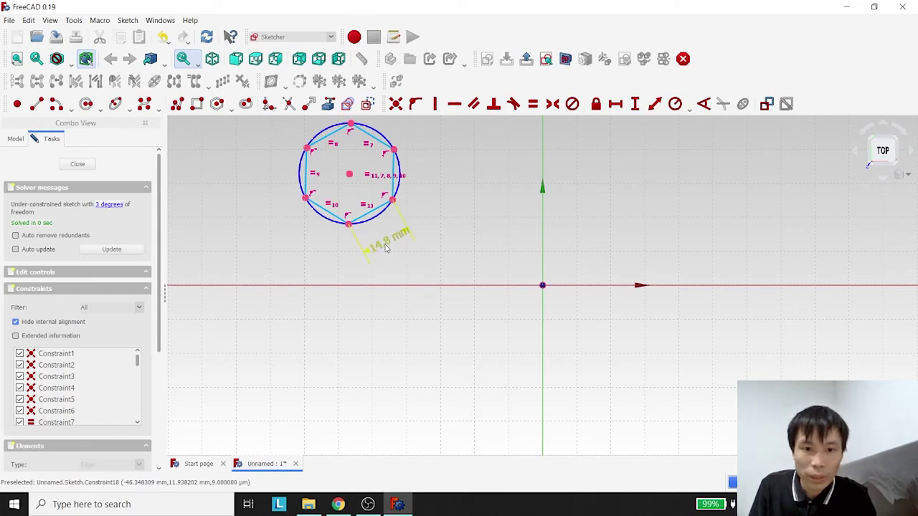
double_click(388, 252)
mouse_move(435, 239)
left_mouse_down()
mouse_move(497, 220)
mouse_move(485, 200)
left_mouse_up()
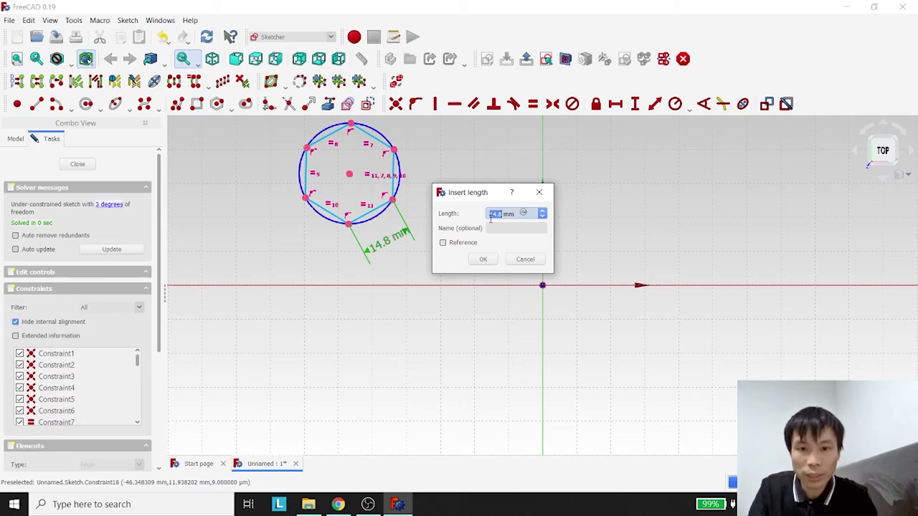
type("15")
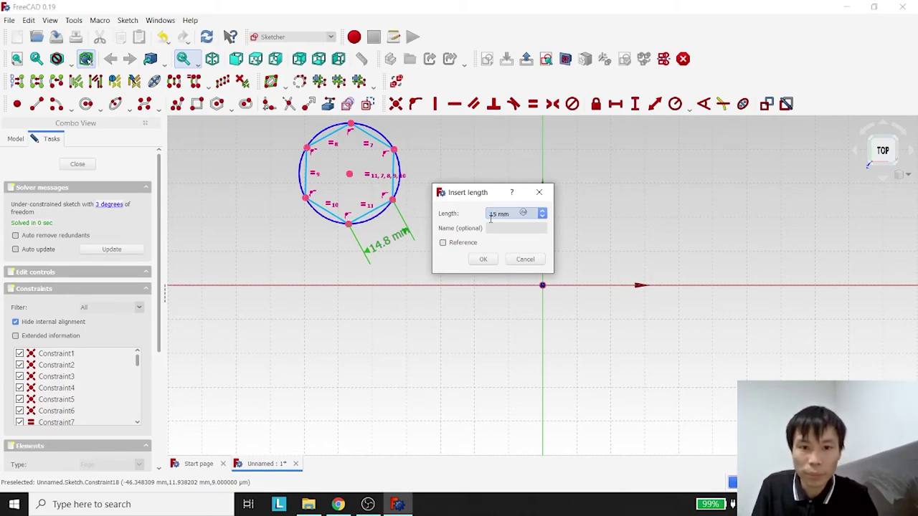
left_click(485, 259)
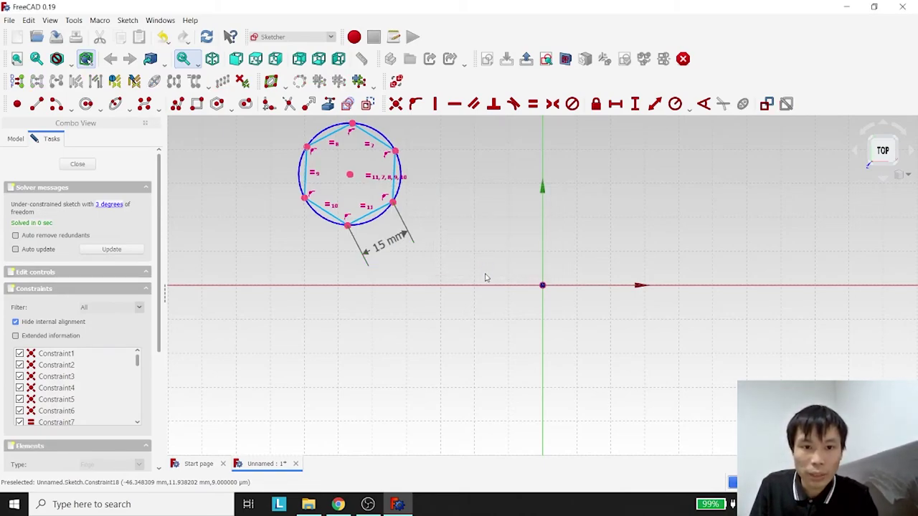
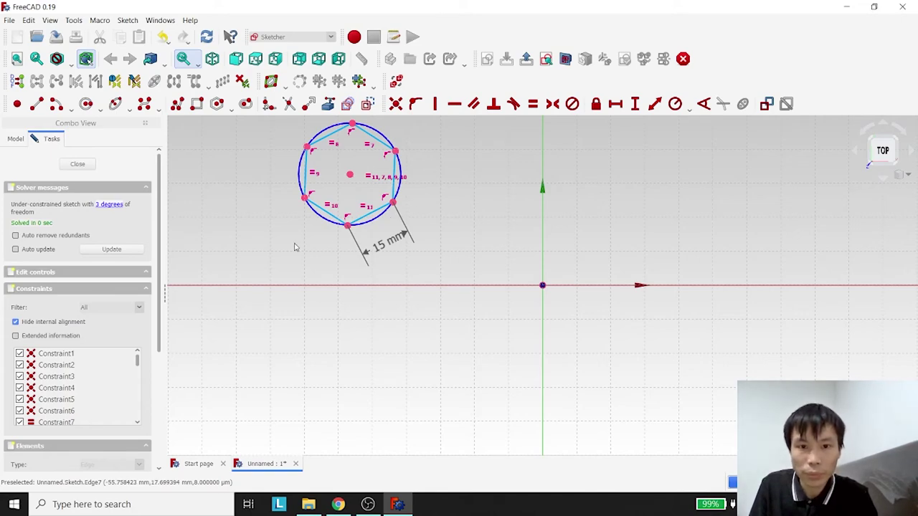
Delete the hexagon geometry and draw a single circle above the horizontal axis.
left_click_drag(263, 264, 451, 122)
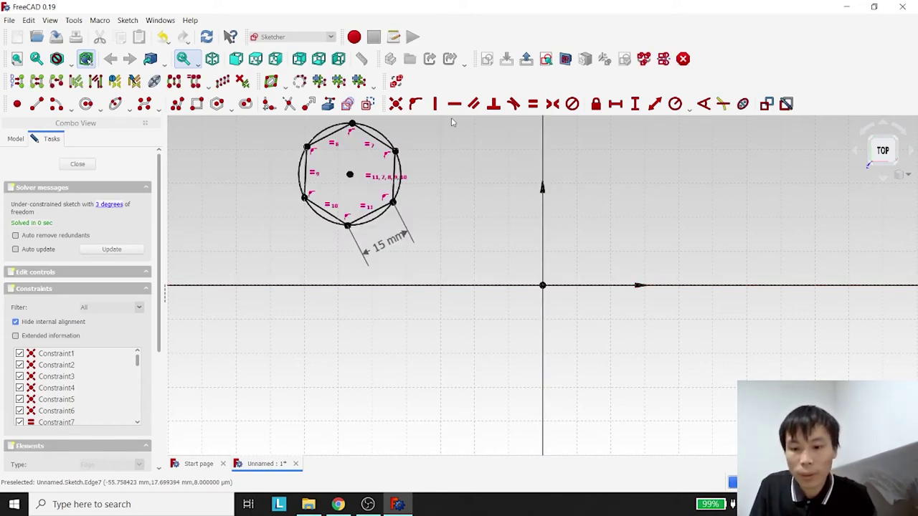
key("Delete")
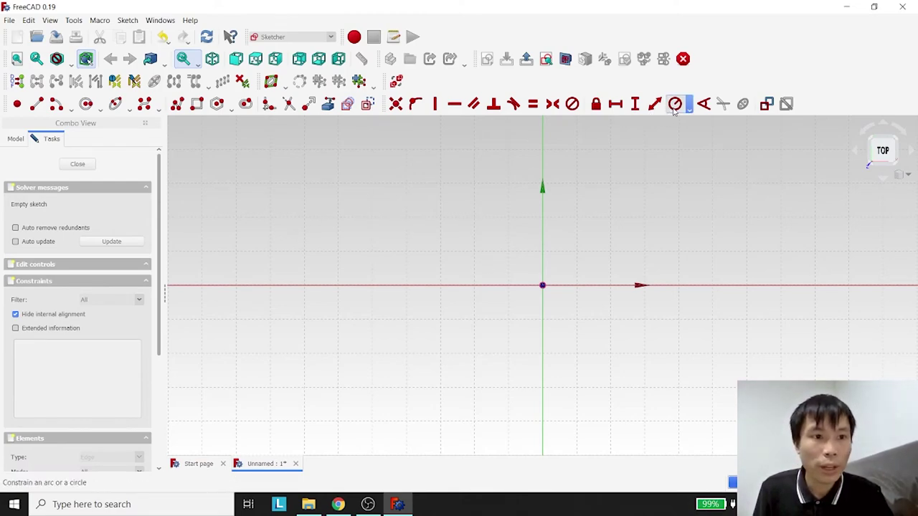
left_click(86, 104)
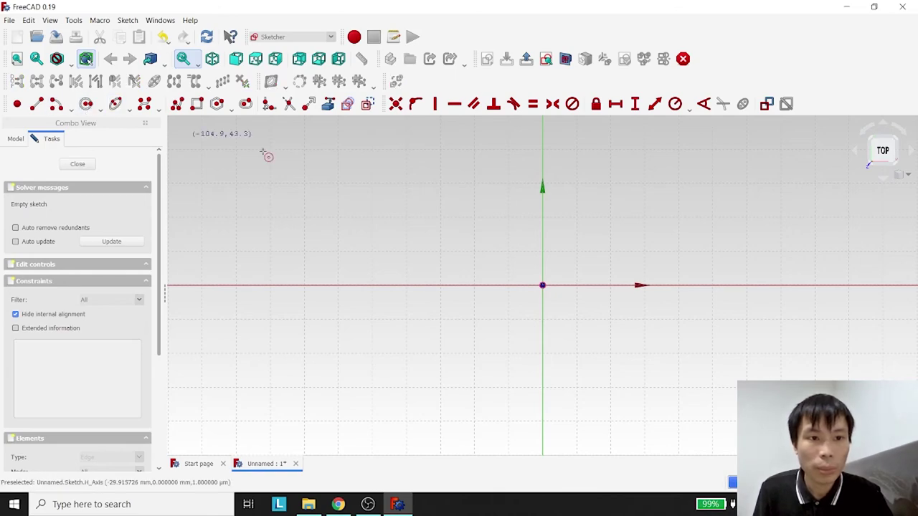
left_click(338, 218)
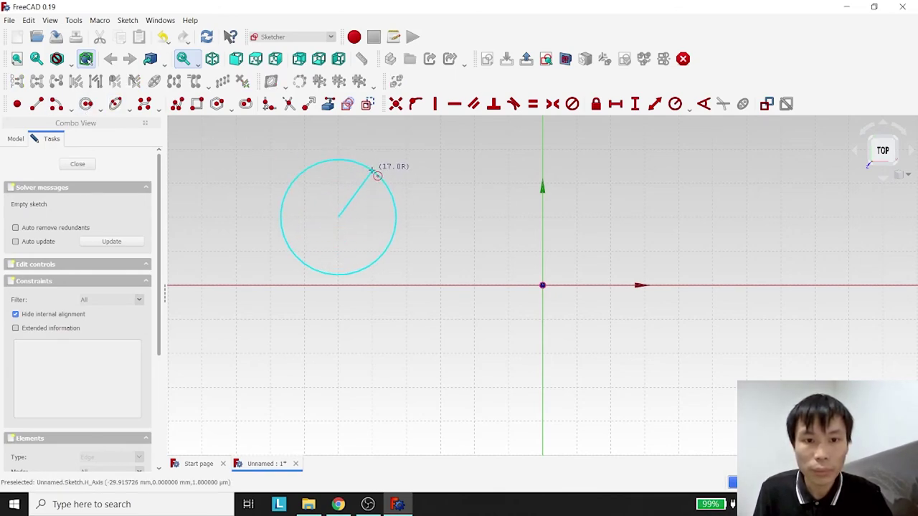
left_click(374, 175)
right_click(443, 195)
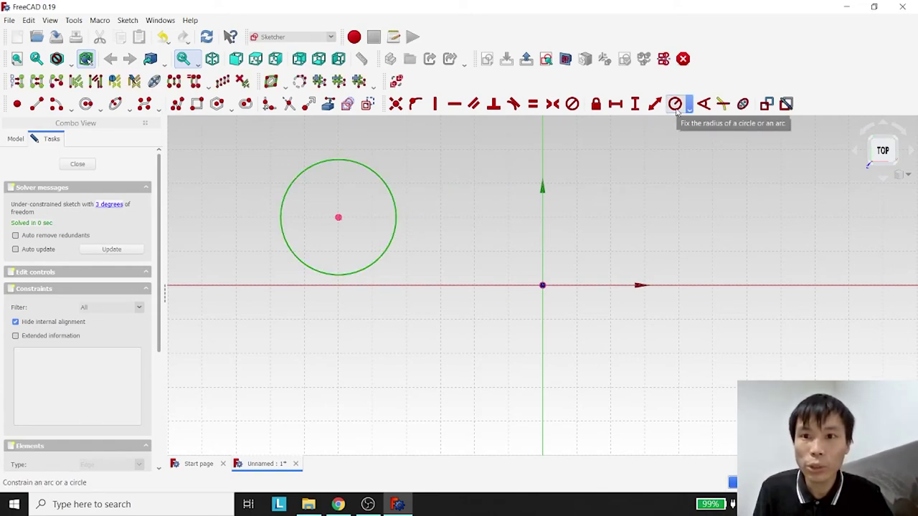
Constrain the circle's radius to 20 mm and drag it closer to the axis.
left_click(676, 106)
left_click(395, 204)
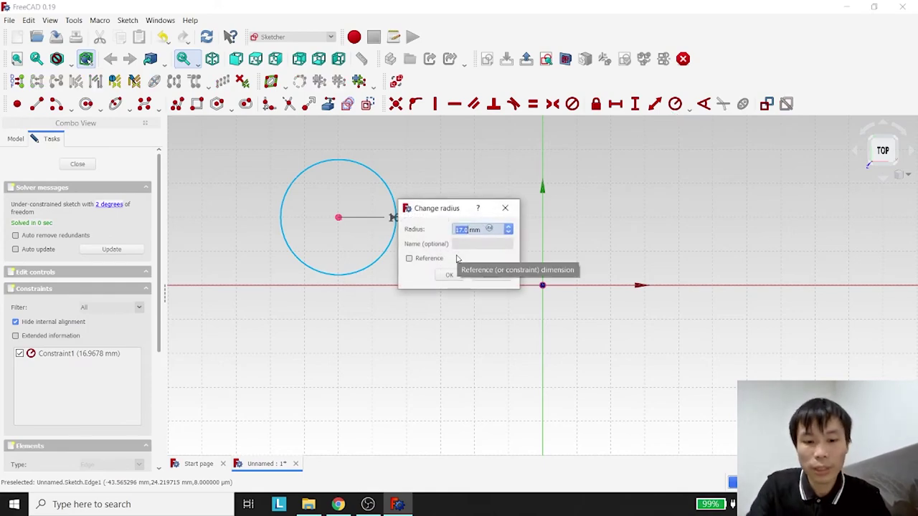
type("20")
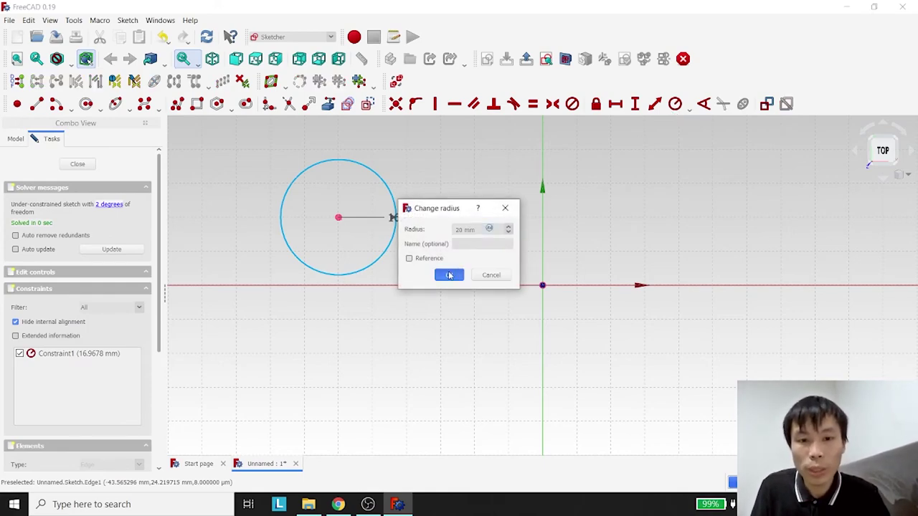
left_click(447, 276)
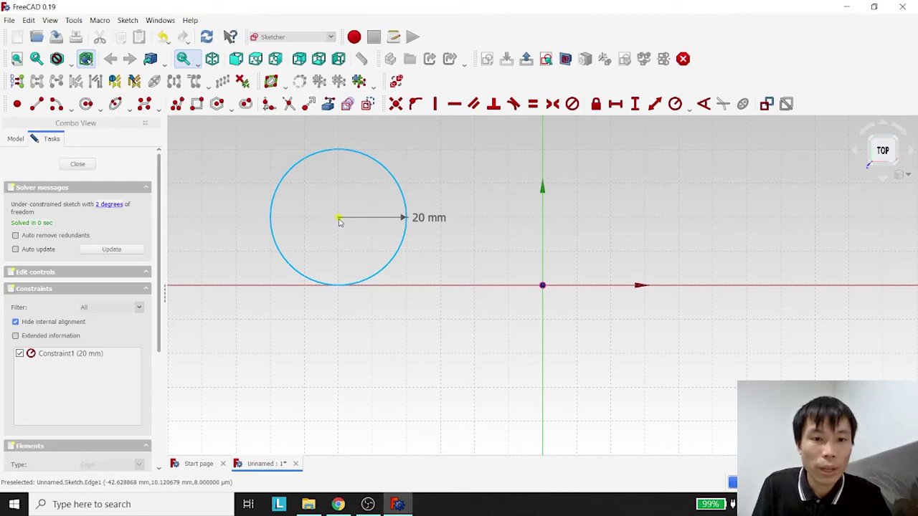
left_click_drag(339, 222, 373, 210)
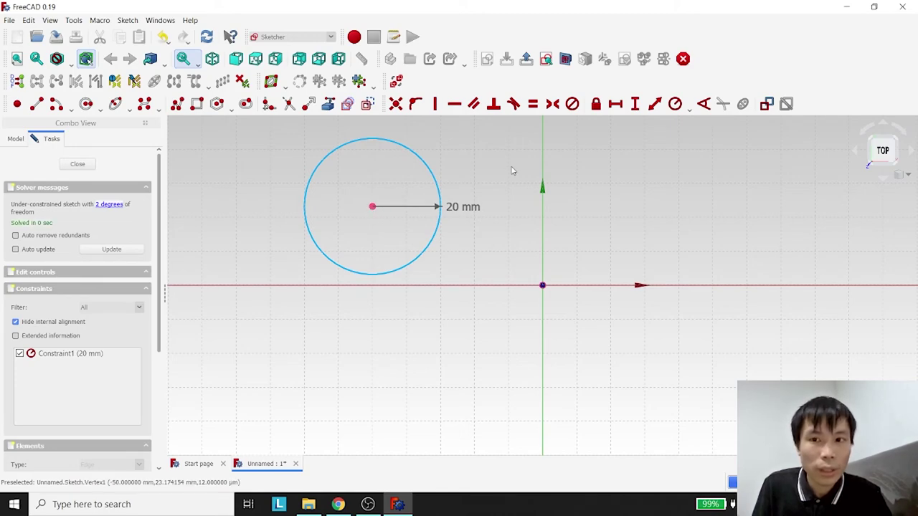
Draw a second circle below the axis and give it a 40 mm diameter constraint.
left_click(688, 106)
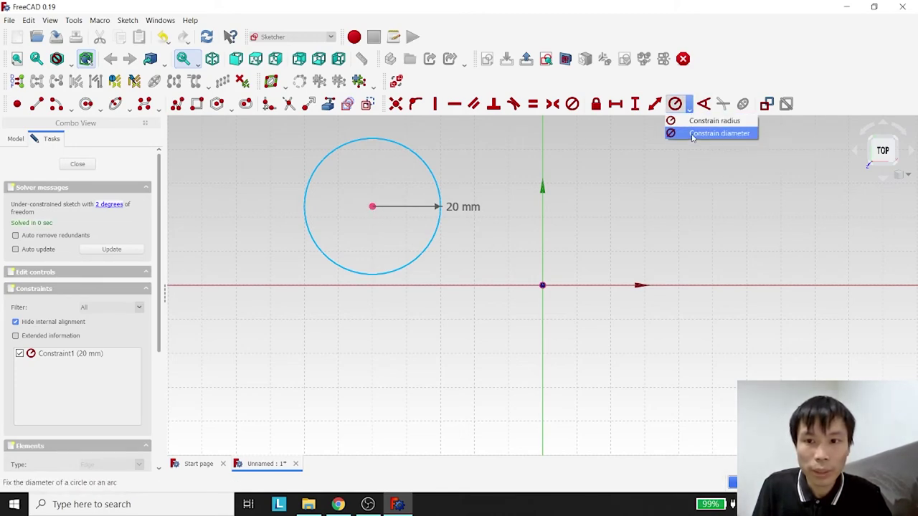
left_click(692, 134)
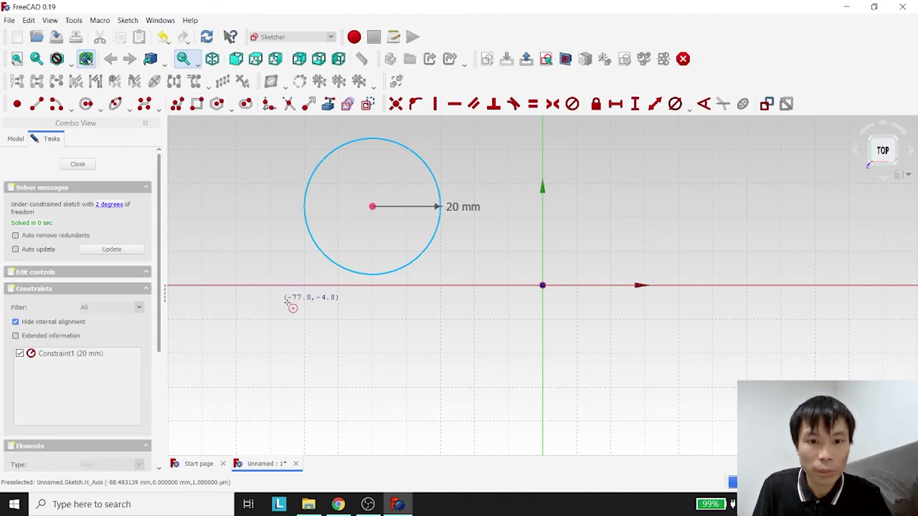
left_click(372, 377)
left_click(412, 336)
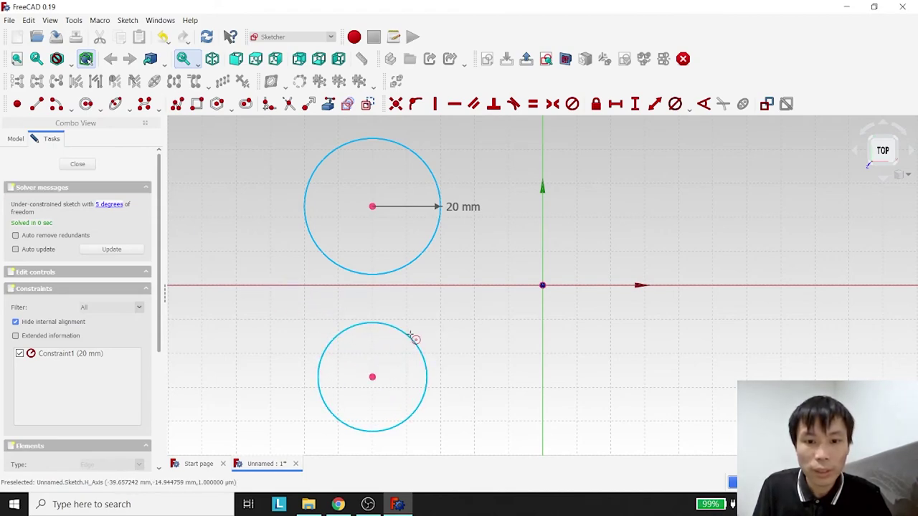
left_click(674, 106)
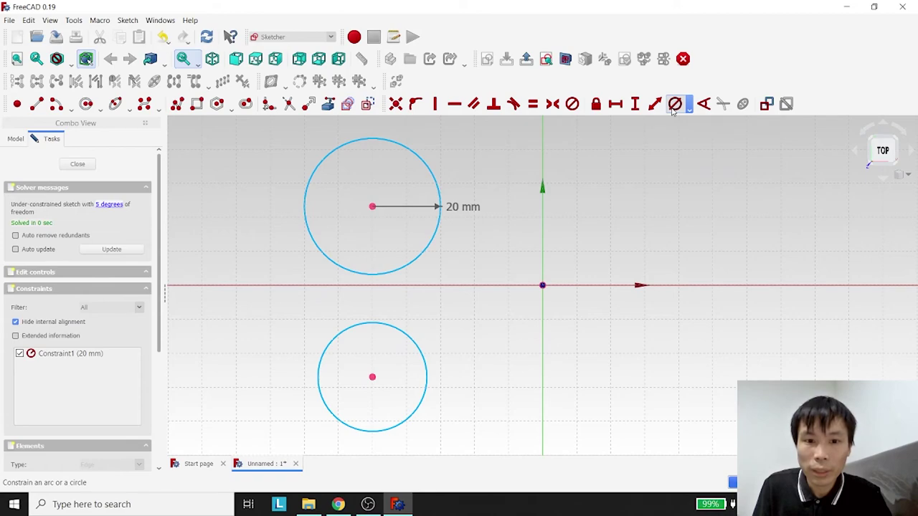
left_click(420, 351)
type("40")
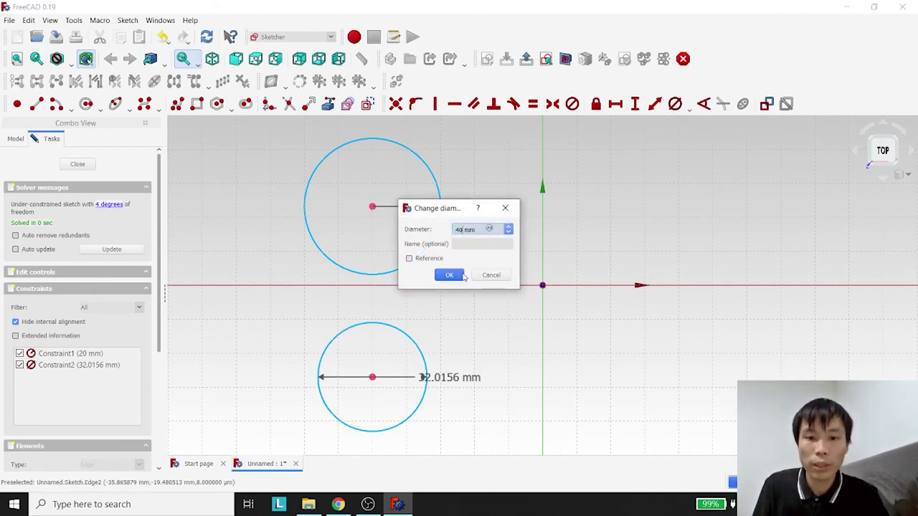
left_click(449, 275)
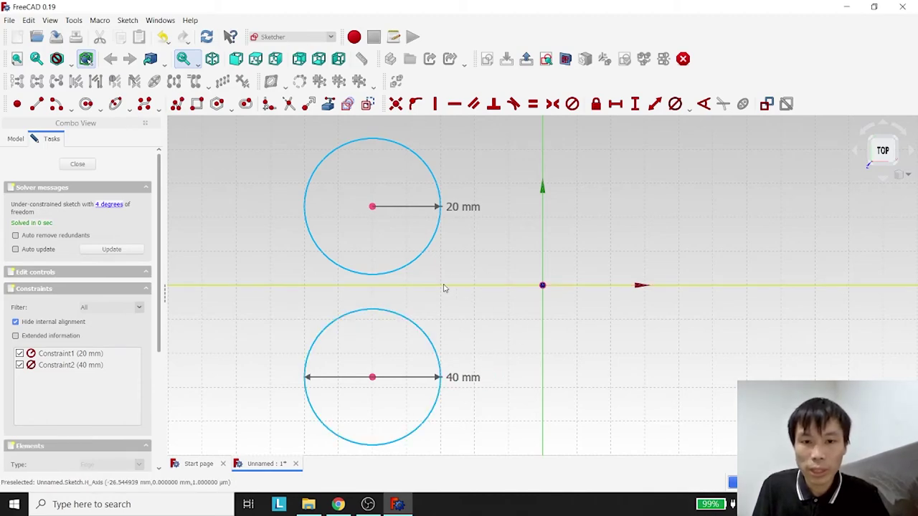
Delete the 40 mm diameter constraint, the lower circle, and the remaining circle.
left_click(465, 385)
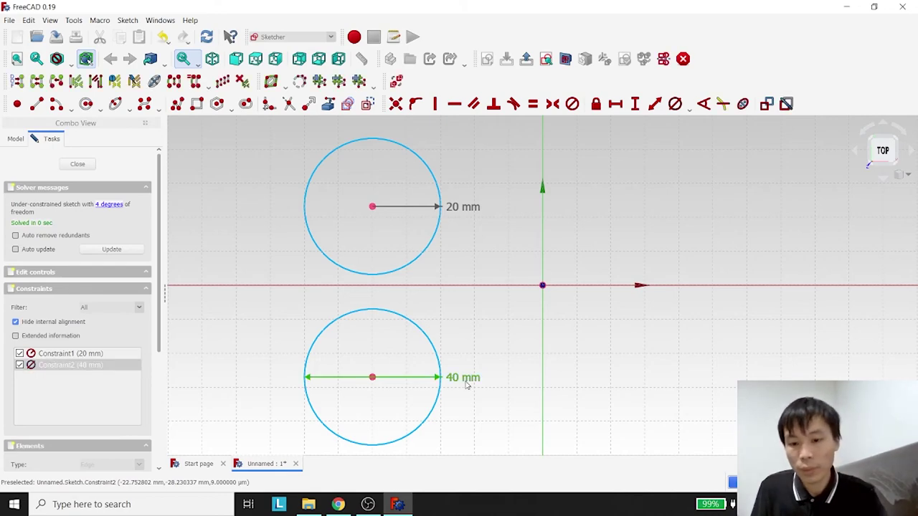
key("Delete")
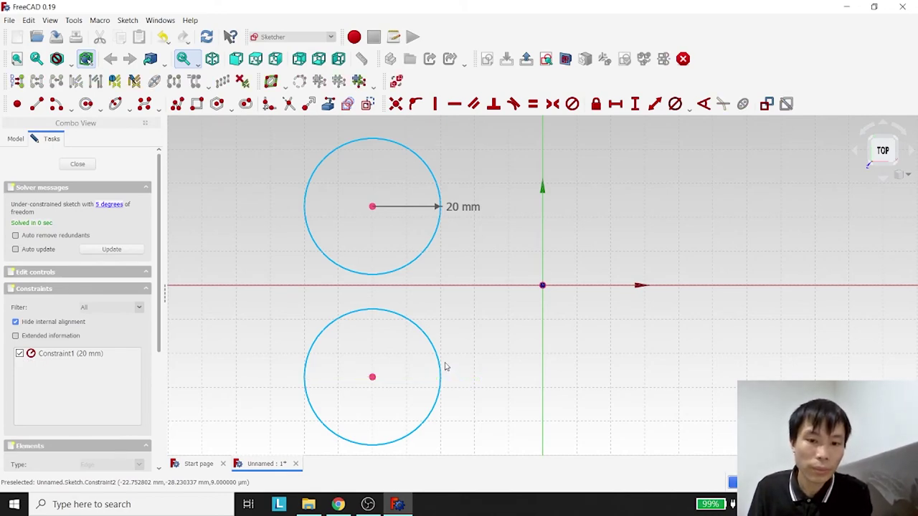
left_click(438, 362)
key("Delete")
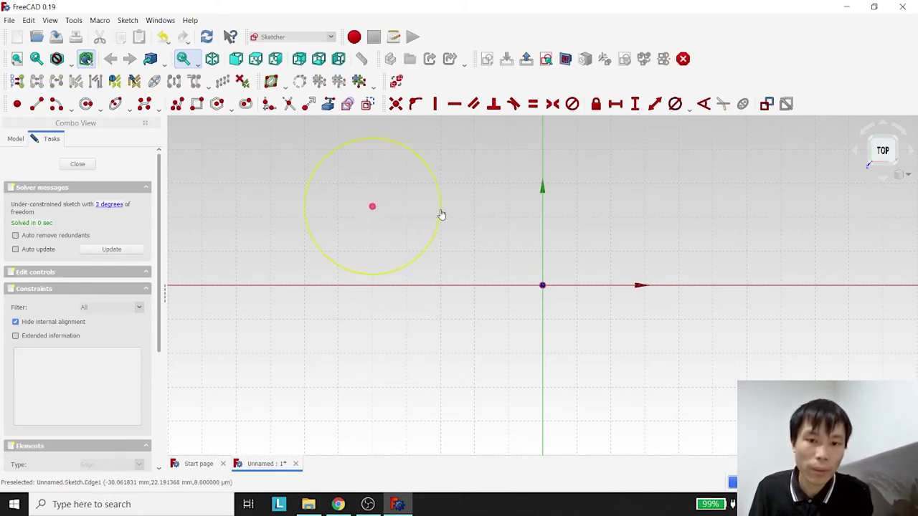
left_click(440, 212)
key("Delete")
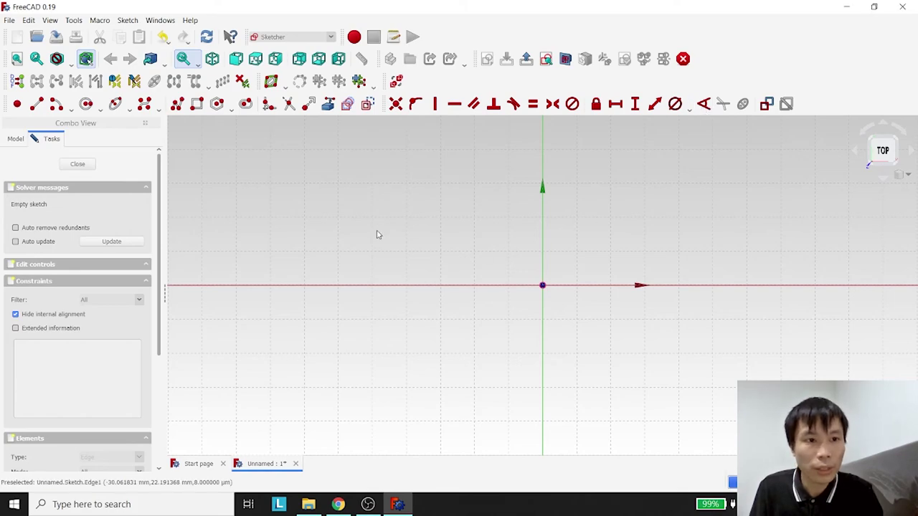
Draw a slanted line down to the left and a horizontal line from its endpoint.
left_click(40, 105)
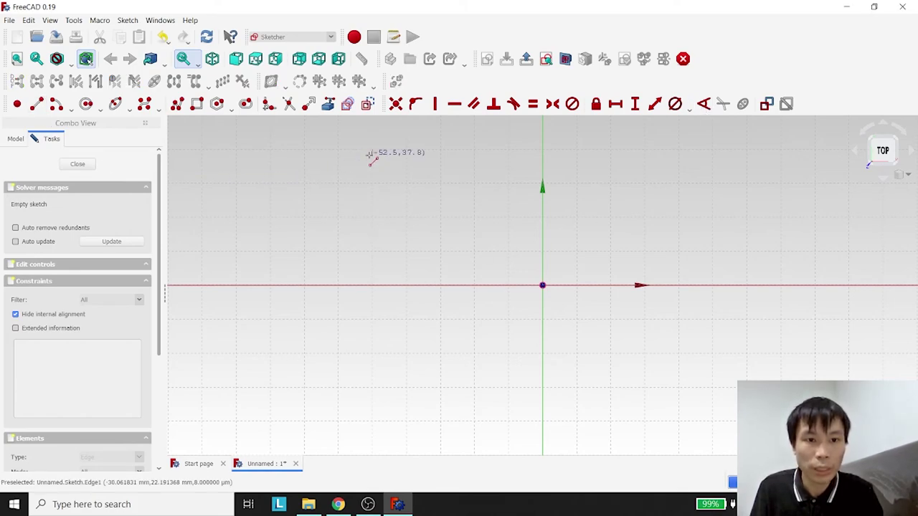
left_click(371, 150)
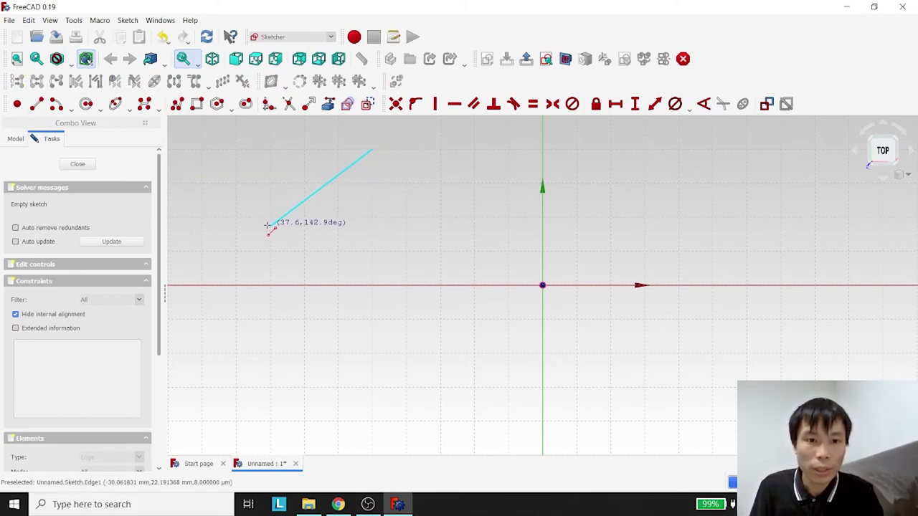
left_click(271, 216)
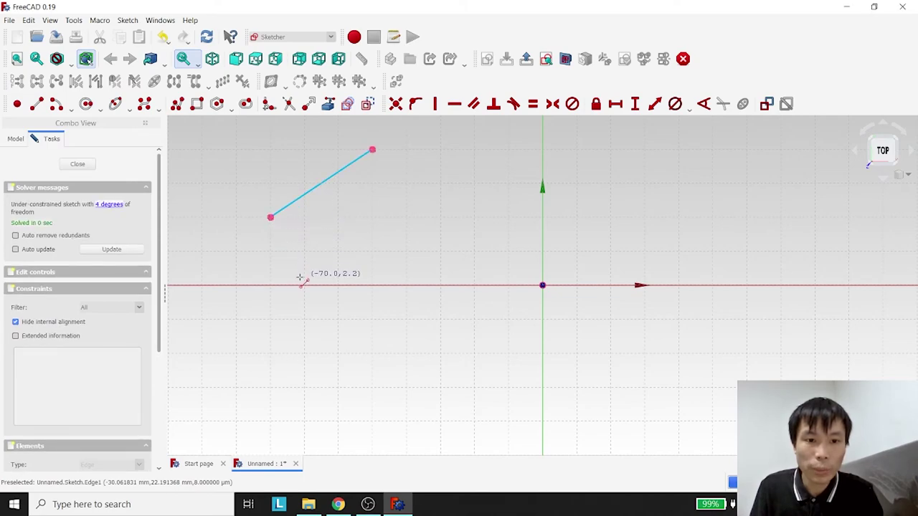
left_click(270, 217)
left_click(372, 216)
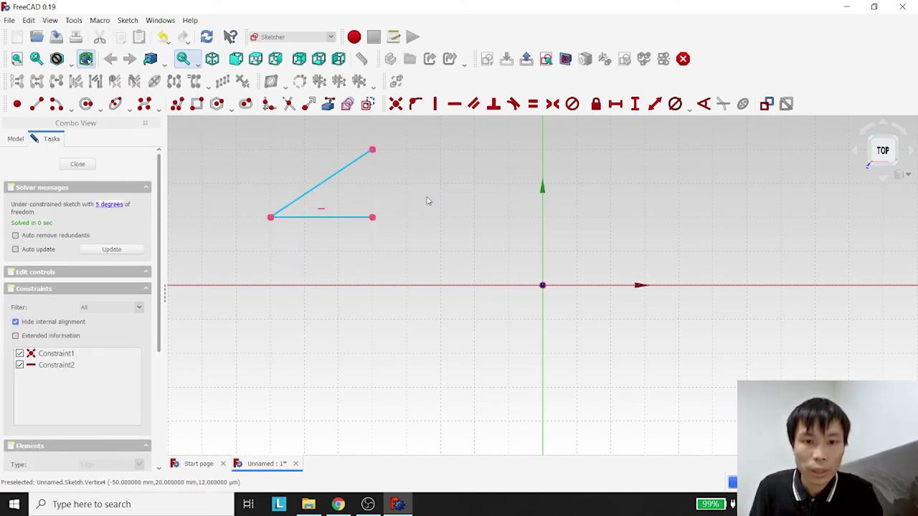
Constrain the angle between the two lines to 60°, then box-select and delete everything.
left_click(356, 217)
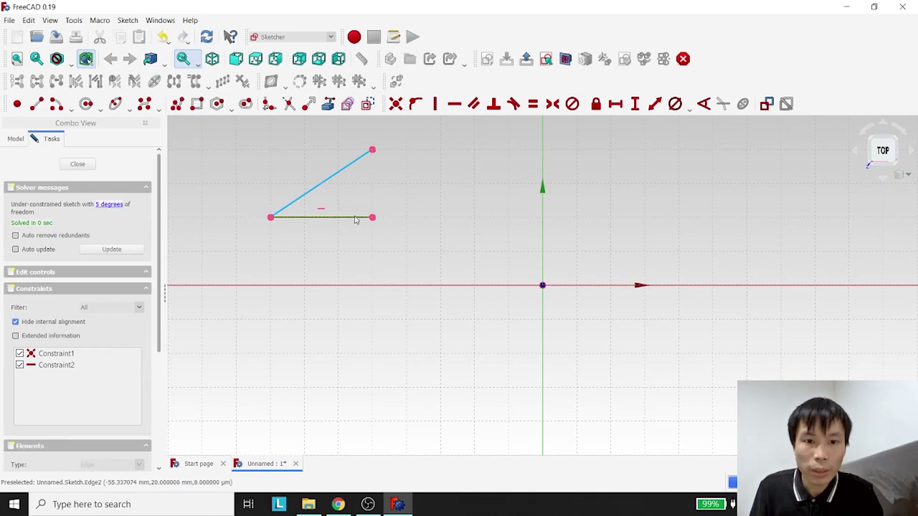
left_click(339, 176)
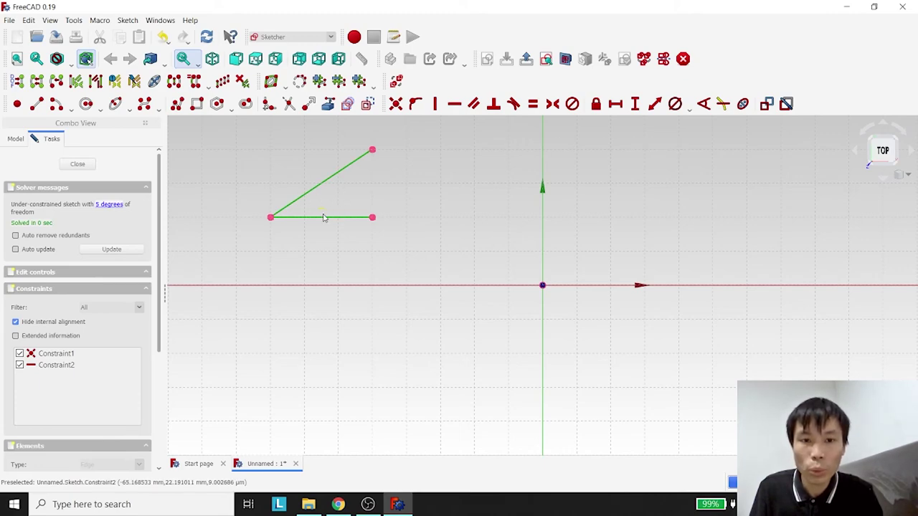
left_click(704, 105)
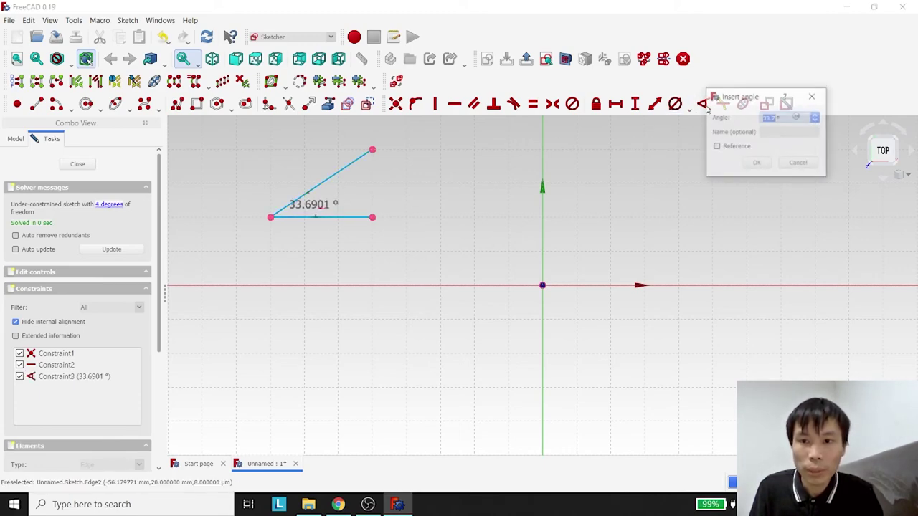
left_click_drag(732, 99, 443, 159)
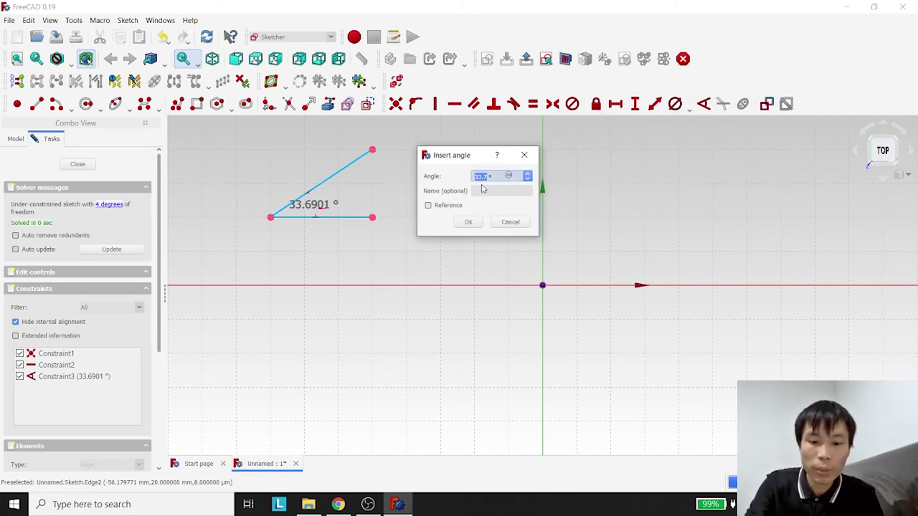
type("6")
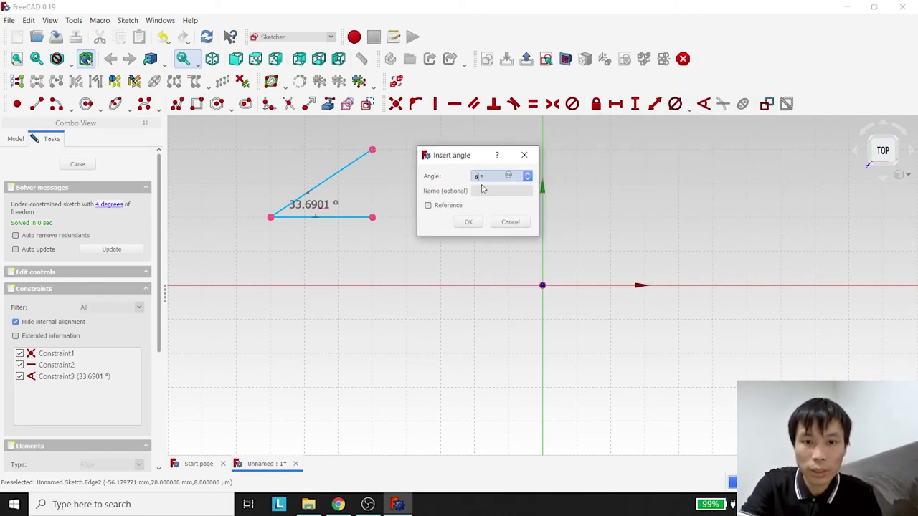
type("0")
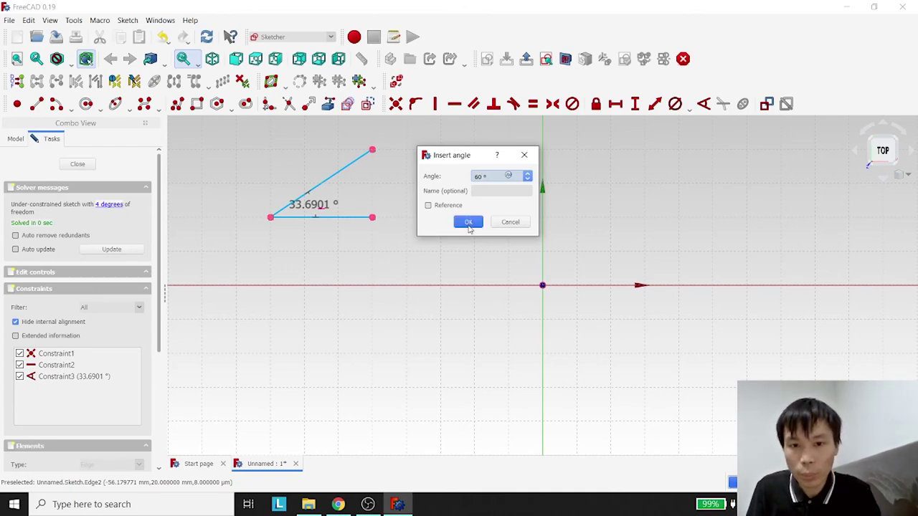
left_click(468, 222)
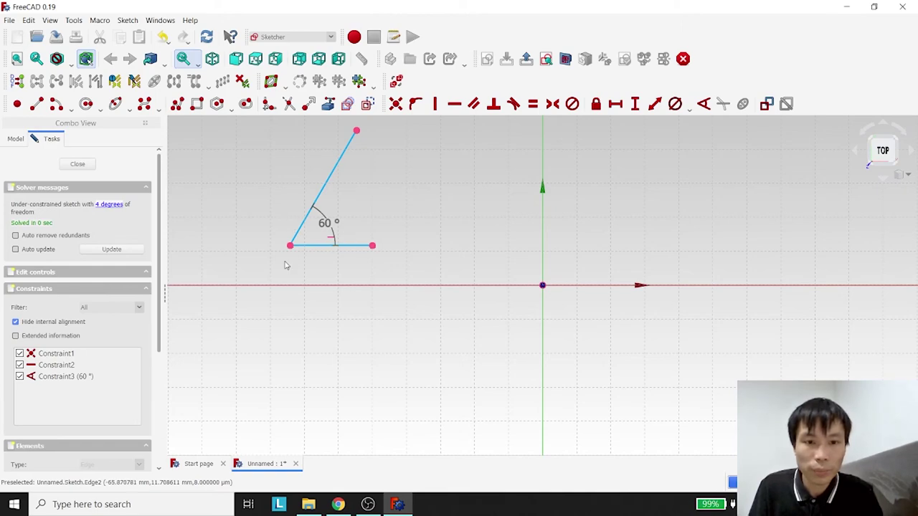
left_click_drag(266, 263, 423, 126)
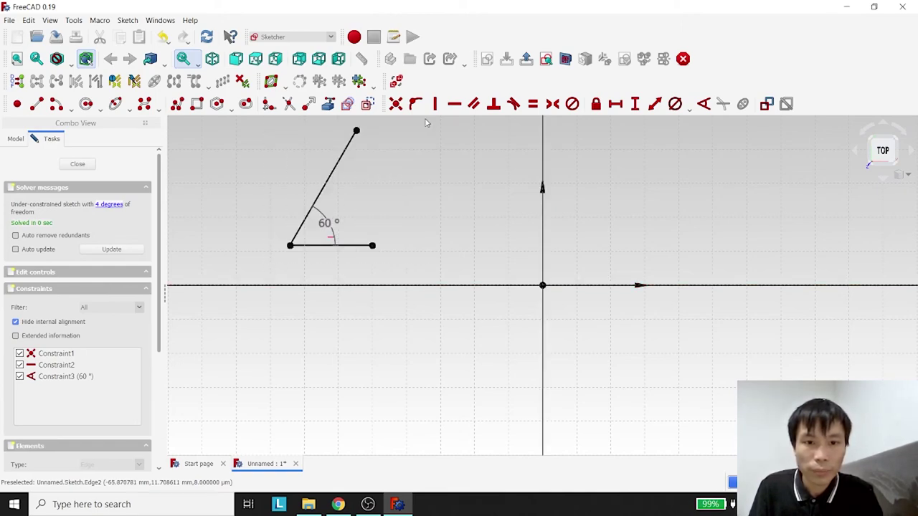
key("Delete")
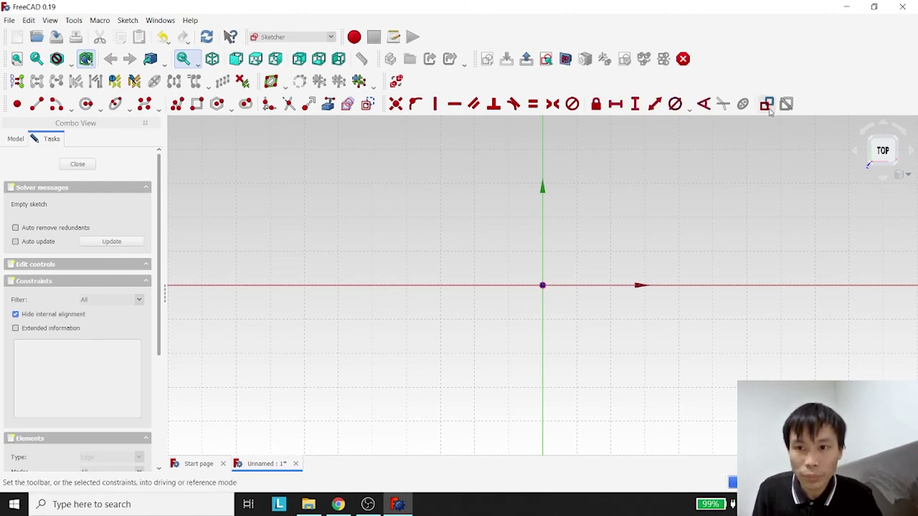
Draw a circle left of the origin and drag it down toward the origin.
left_click(90, 105)
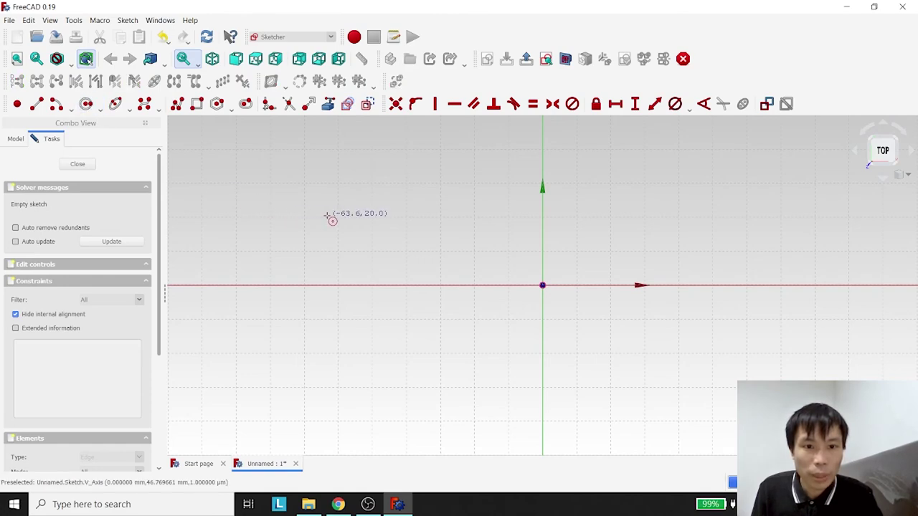
left_click(313, 172)
left_click(339, 199)
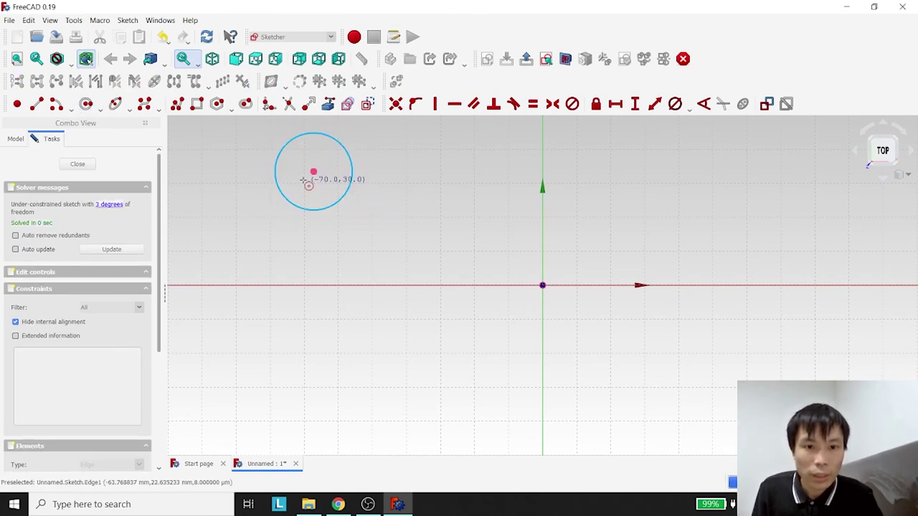
mouse_move(312, 174)
left_mouse_down()
mouse_move(350, 215)
mouse_move(360, 209)
left_mouse_up()
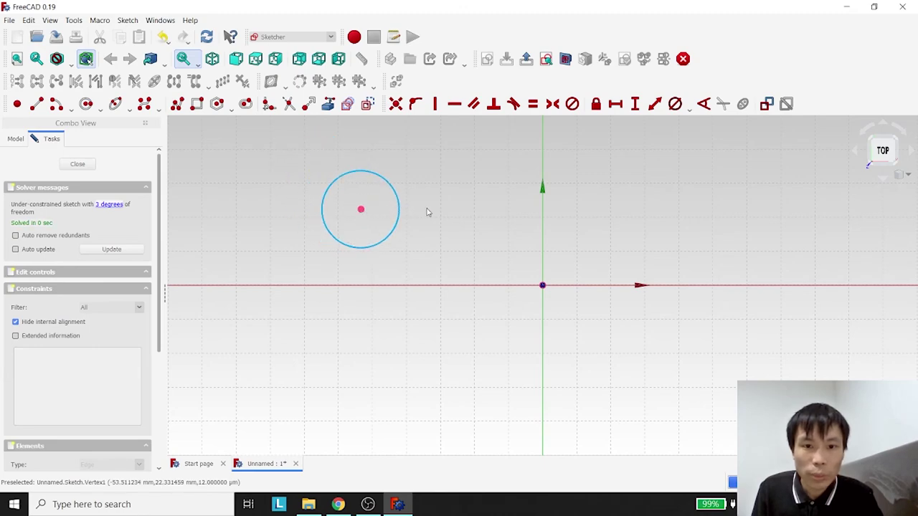
Constrain the circle's radius to 20 mm and move the label away from the circle.
left_click(690, 109)
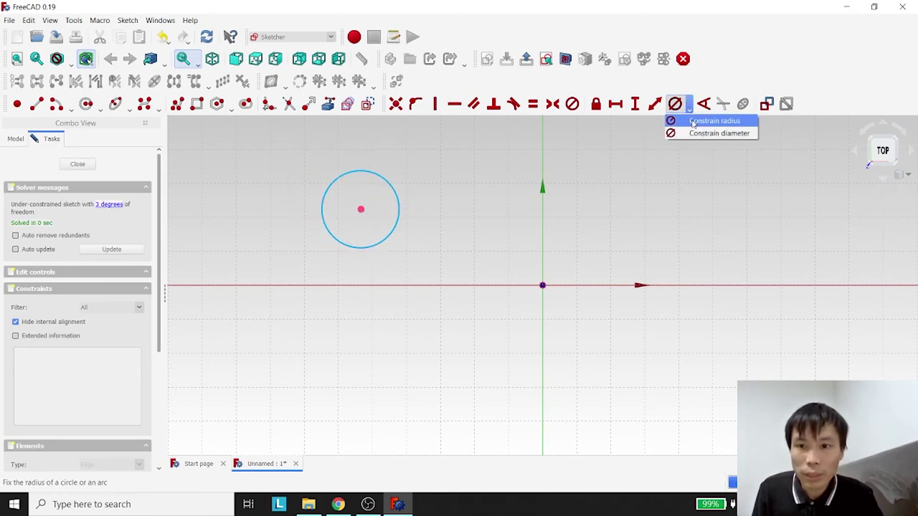
left_click(707, 120)
left_click(399, 209)
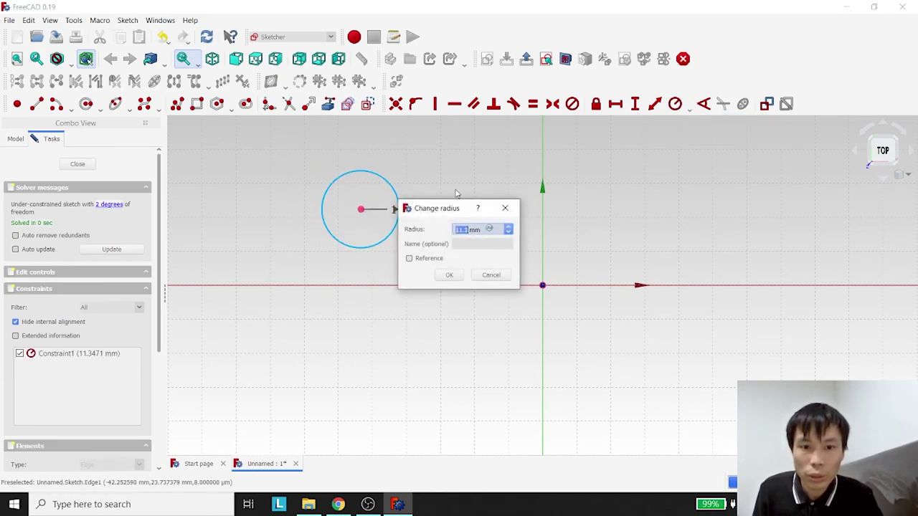
type("20")
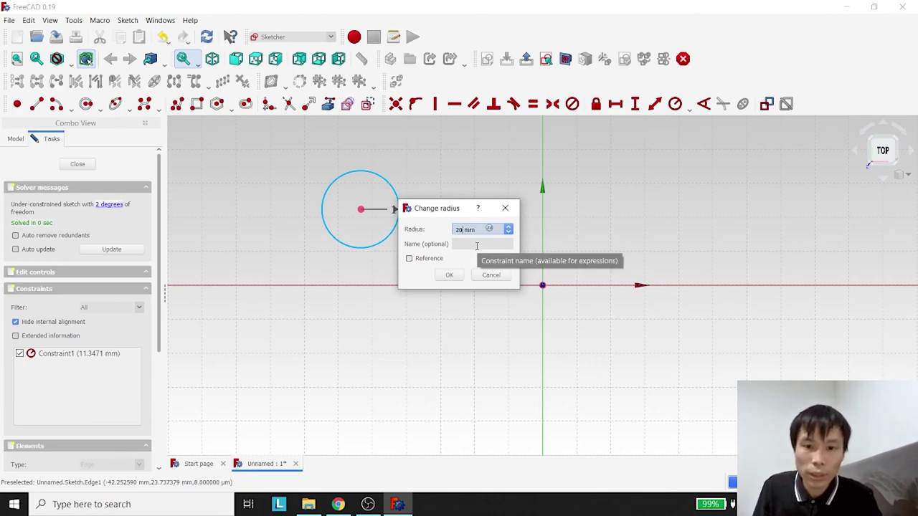
left_click(449, 274)
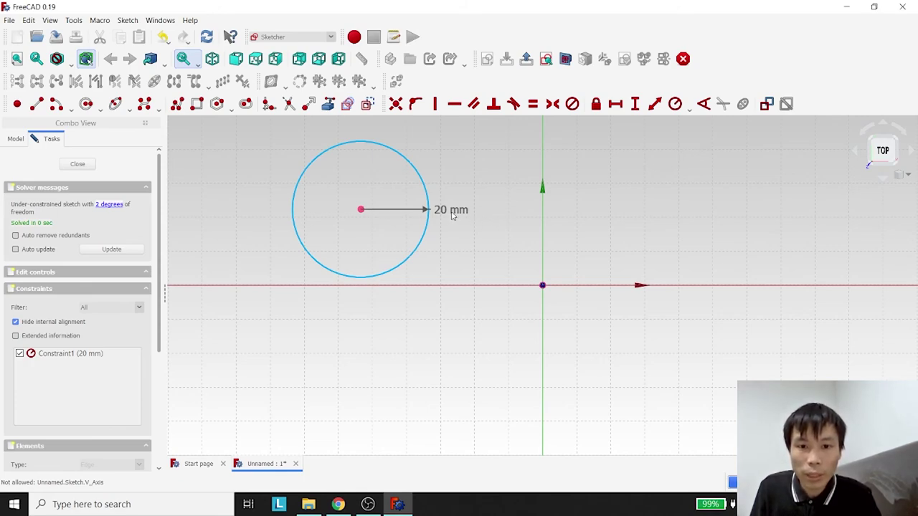
left_click_drag(453, 213, 470, 213)
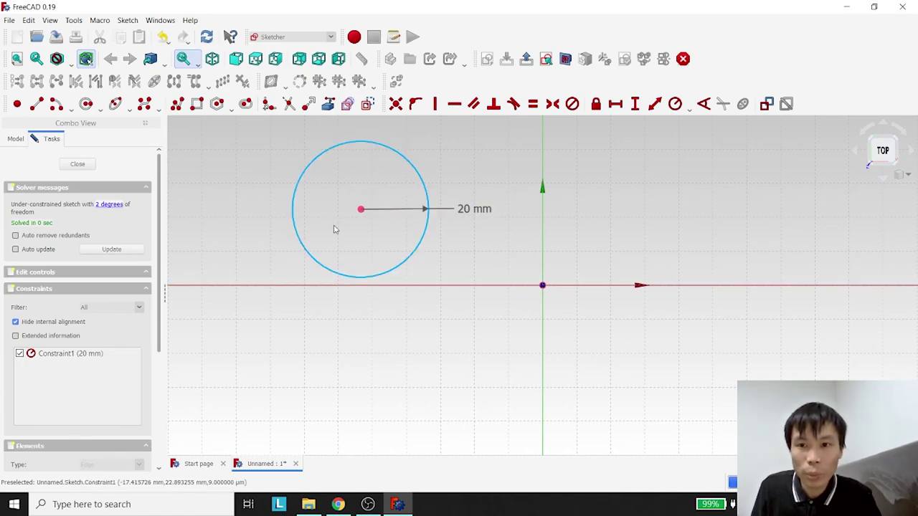
left_click(688, 108)
left_click(692, 134)
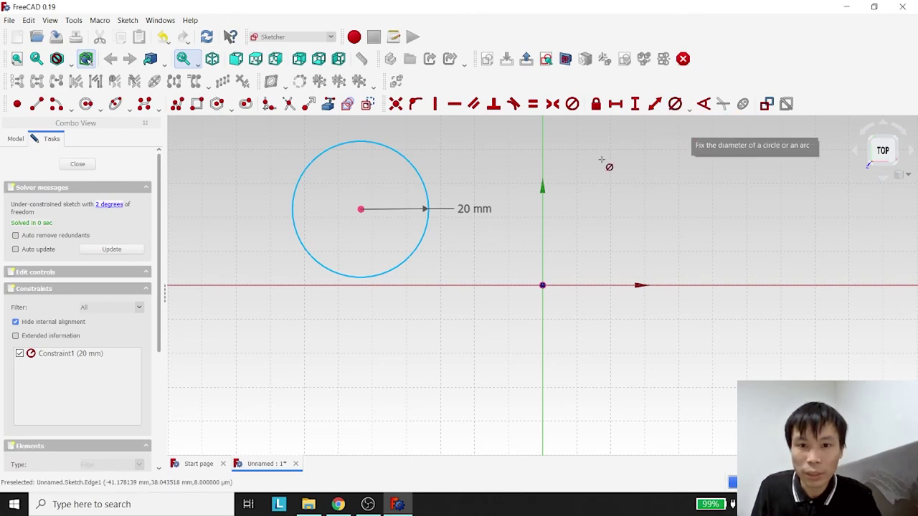
left_click(419, 178)
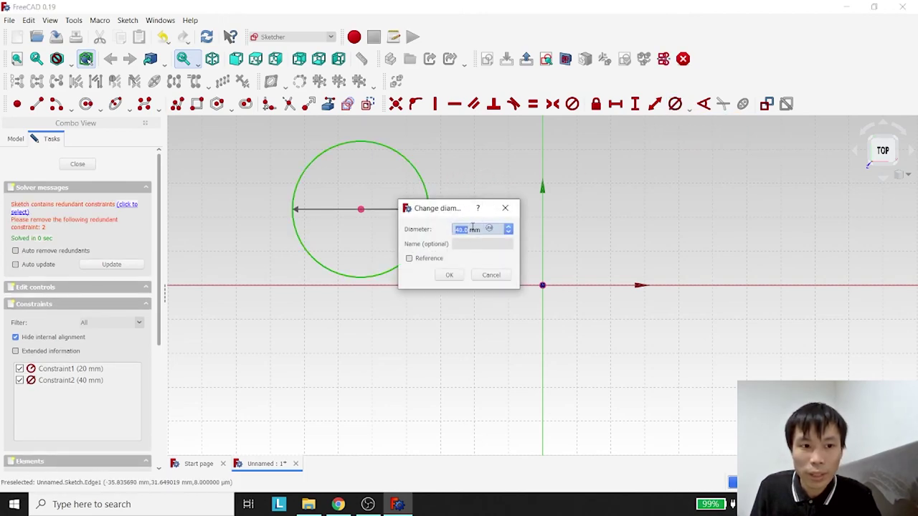
left_click(449, 275)
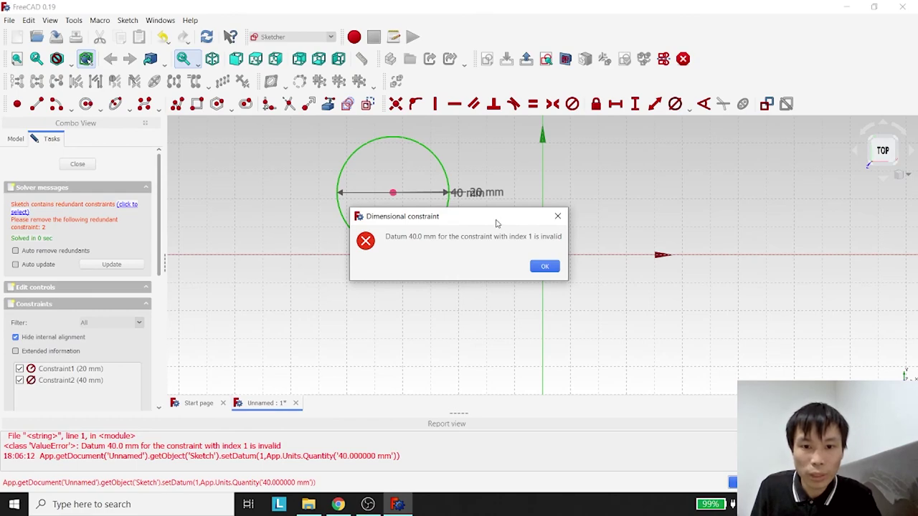
mouse_move(496, 223)
left_mouse_down()
mouse_move(674, 223)
mouse_move(541, 270)
left_mouse_up()
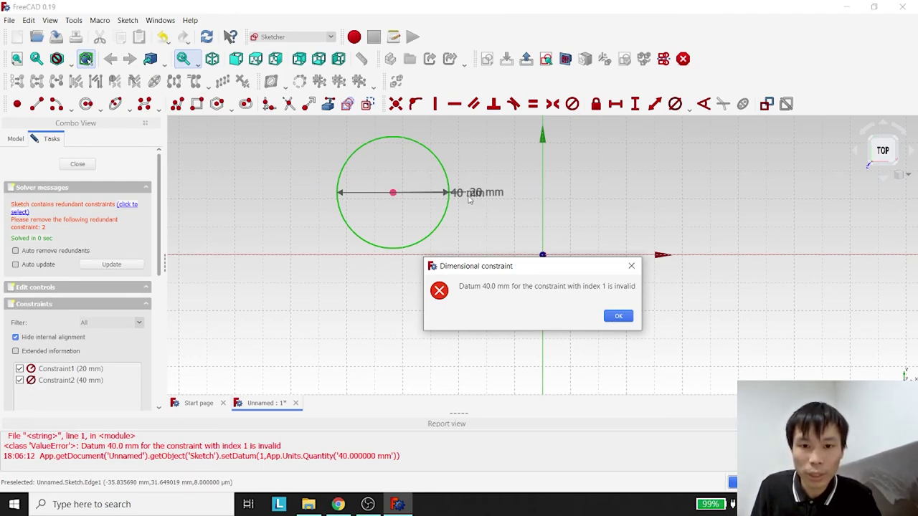
left_click(618, 319)
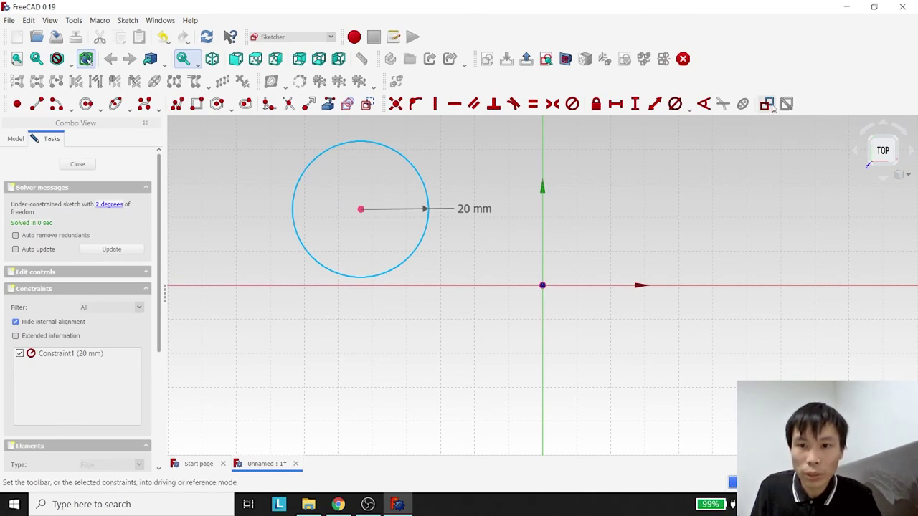
Add a 40 mm diameter dimension to the circle, reposition its label, then undo the last change.
left_click(674, 104)
left_click(408, 258)
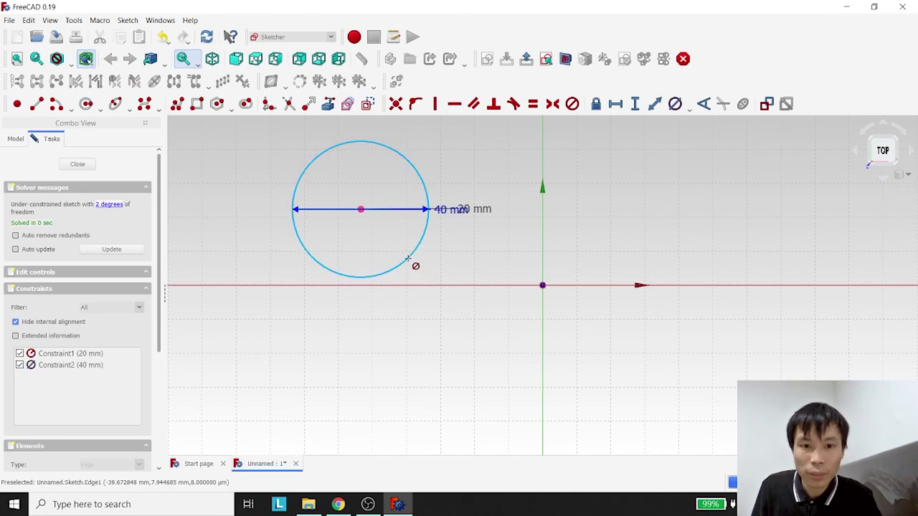
left_click_drag(442, 211, 450, 261)
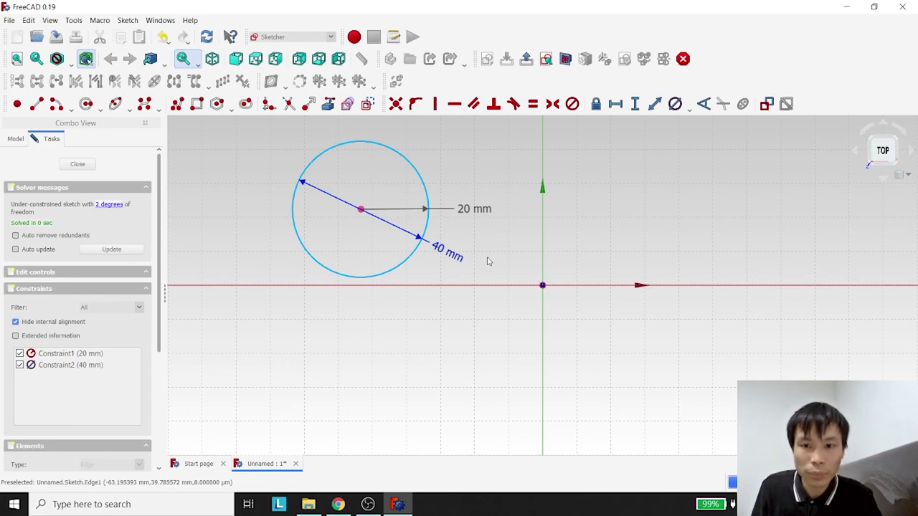
key("ctrl+z")
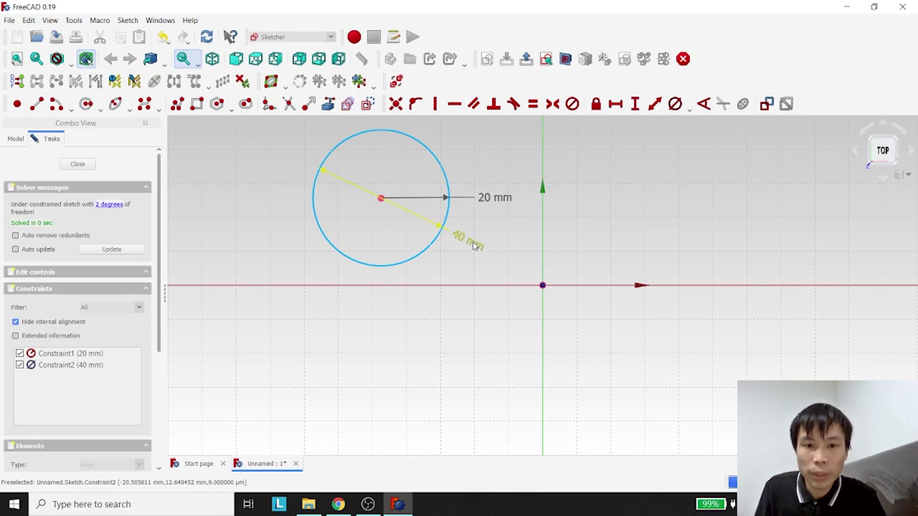
Deactivate the 20 mm radius and 40 mm diameter constraints, then drag the circle smaller.
left_click(493, 198)
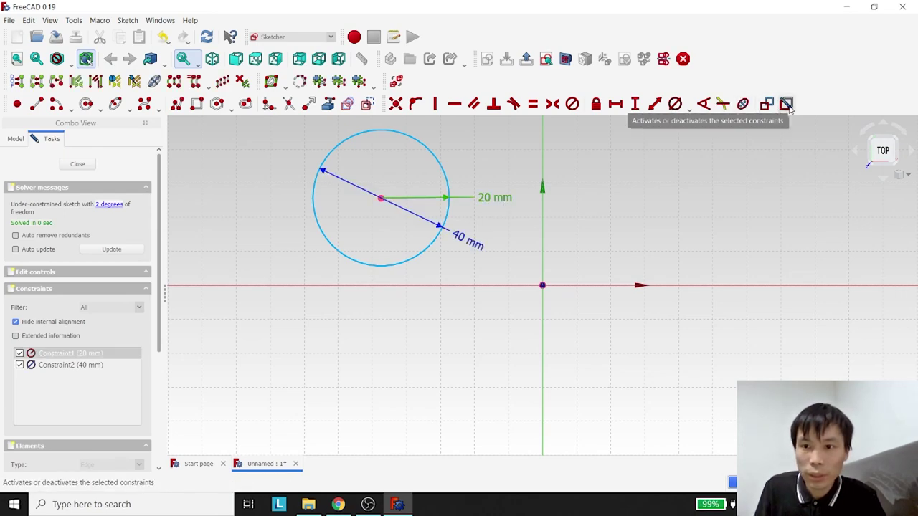
left_click(786, 104)
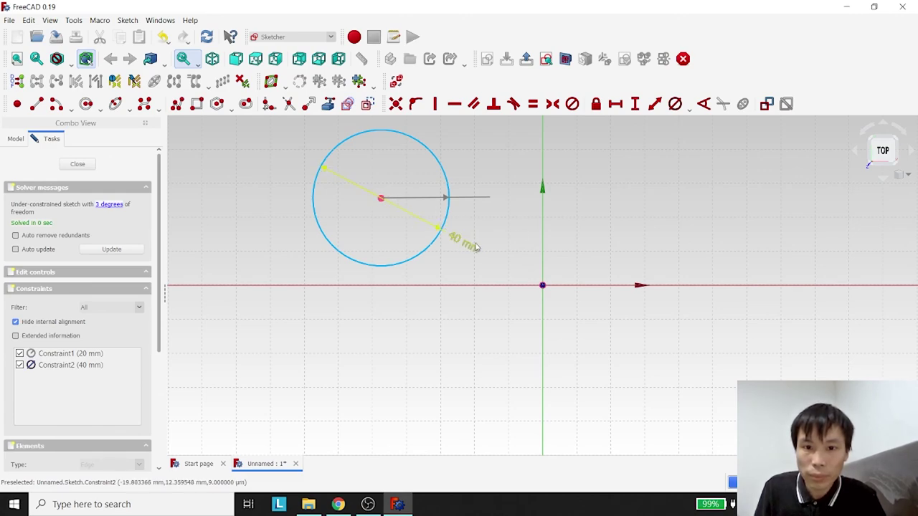
left_click(470, 245)
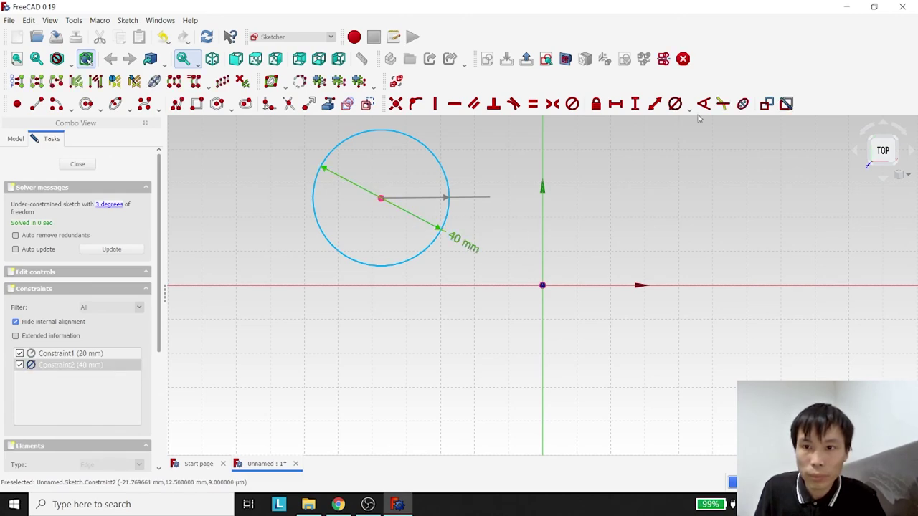
left_click(786, 104)
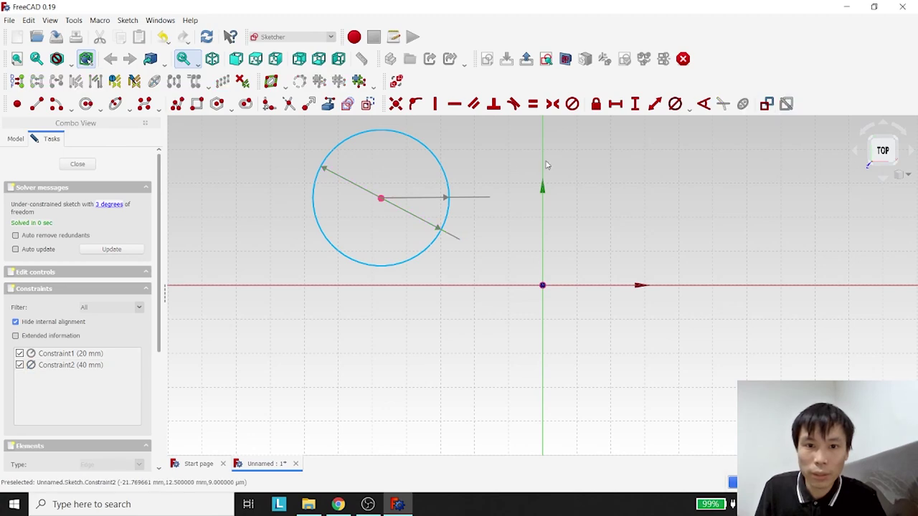
left_click(436, 162)
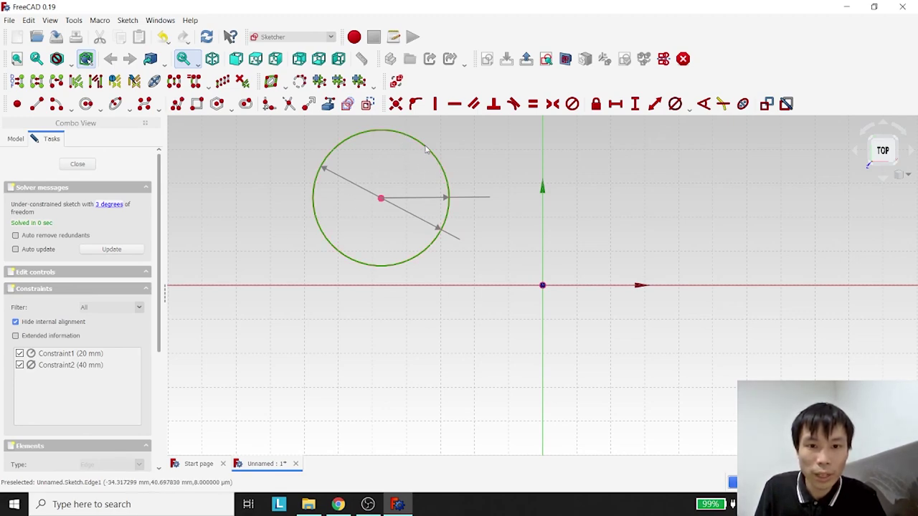
mouse_move(426, 150)
left_mouse_down()
mouse_move(425, 166)
mouse_move(380, 195)
mouse_move(446, 195)
mouse_move(428, 181)
left_mouse_up()
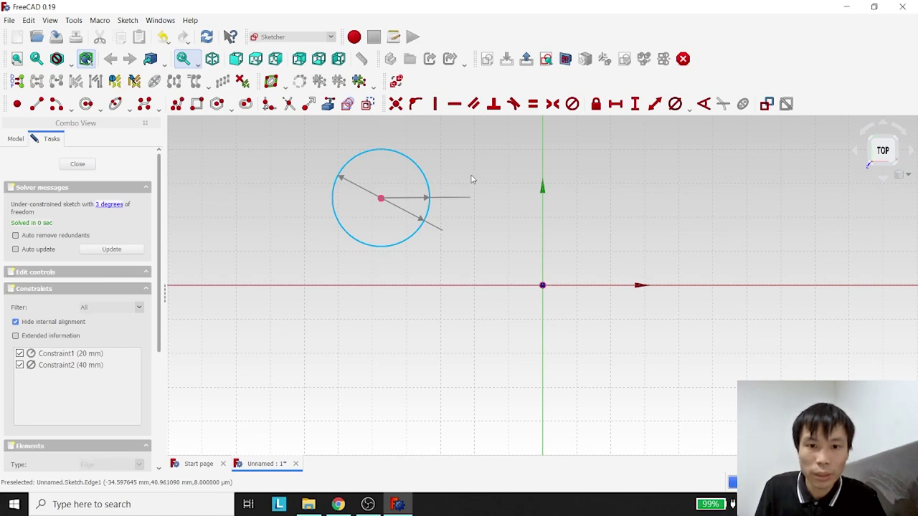
Reactivate Constraint1 (20 mm radius) and Constraint2 (40 mm diameter) from the Constraints list.
left_click(98, 354)
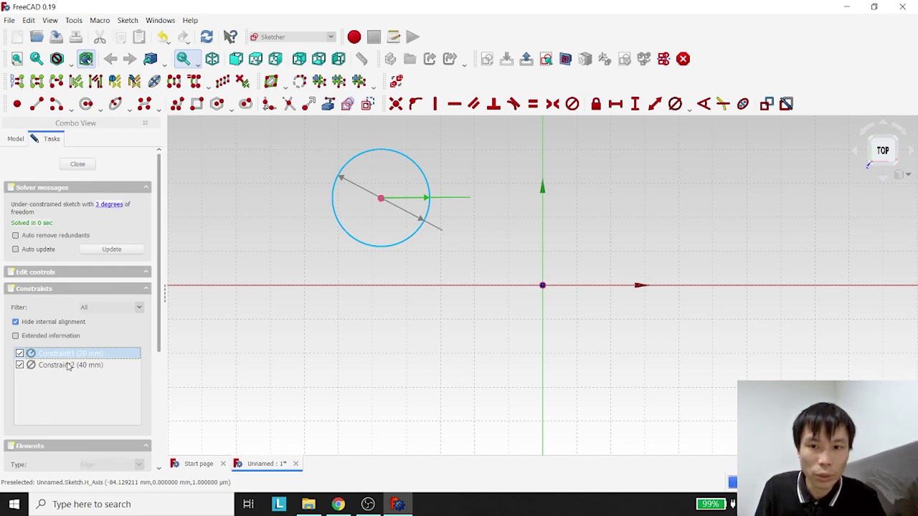
left_click(786, 104)
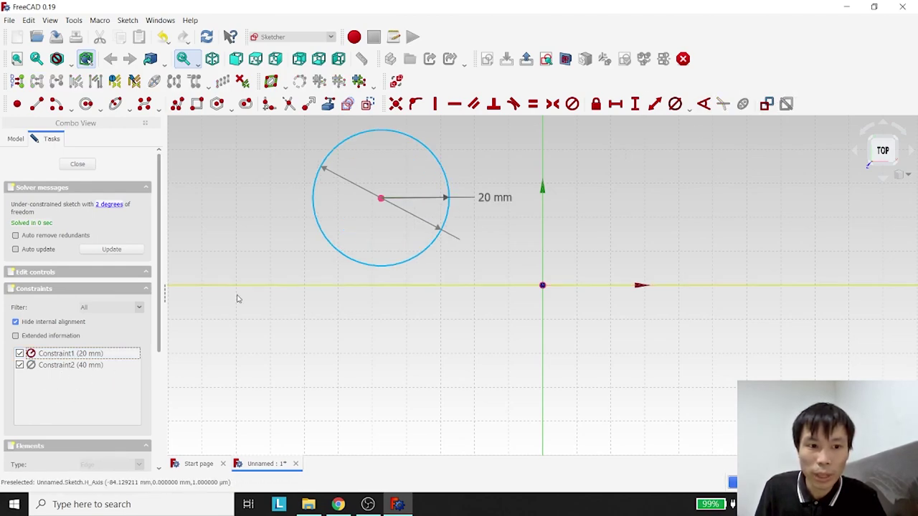
left_click(64, 366)
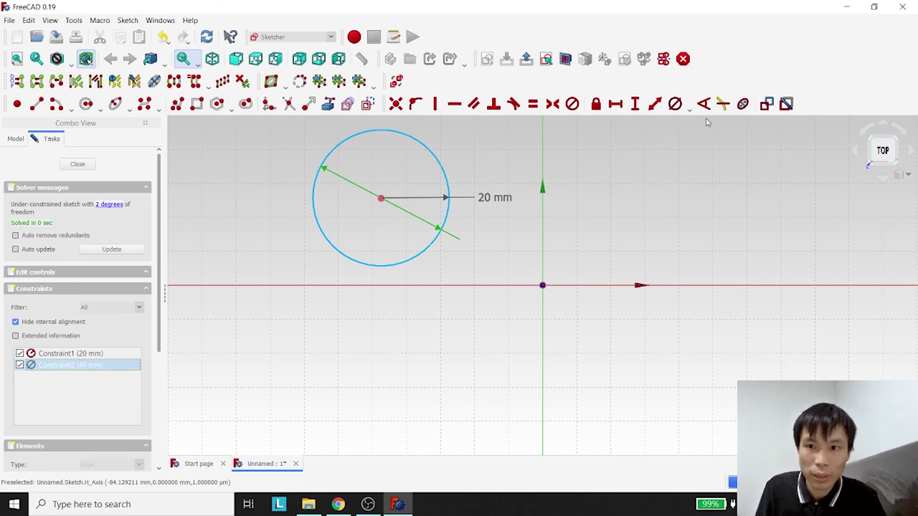
left_click(786, 104)
left_click(602, 218)
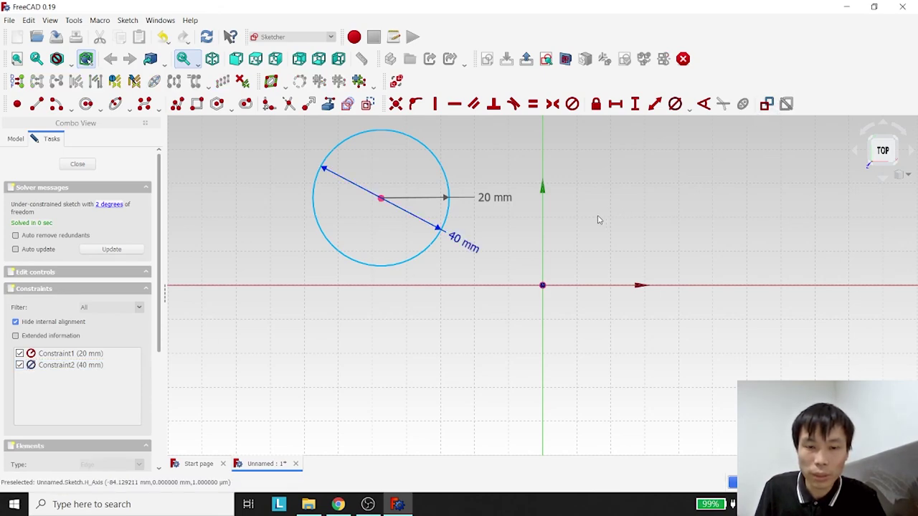
key("ctrl+z")
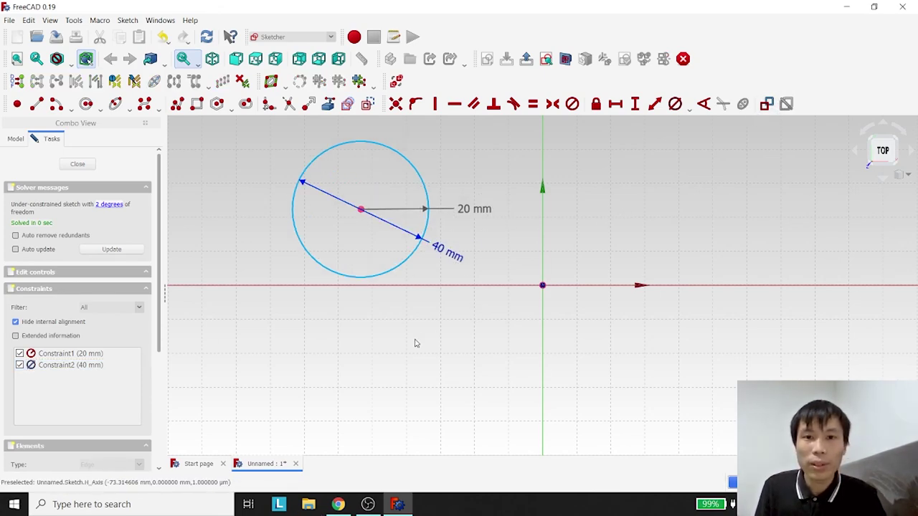